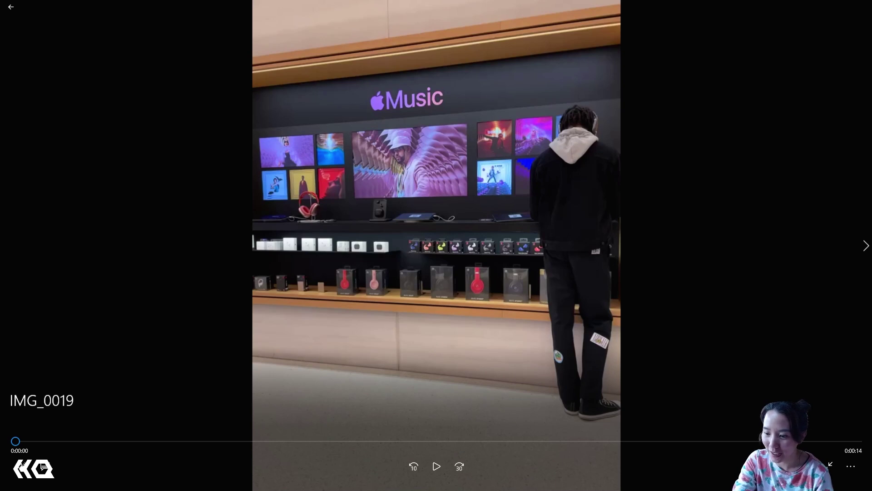
Play the reference clip IMG_0019 and toggle the background display of the final Null in the finished feedback network.
{"action": "left_click", "coordinate": [439, 464]}
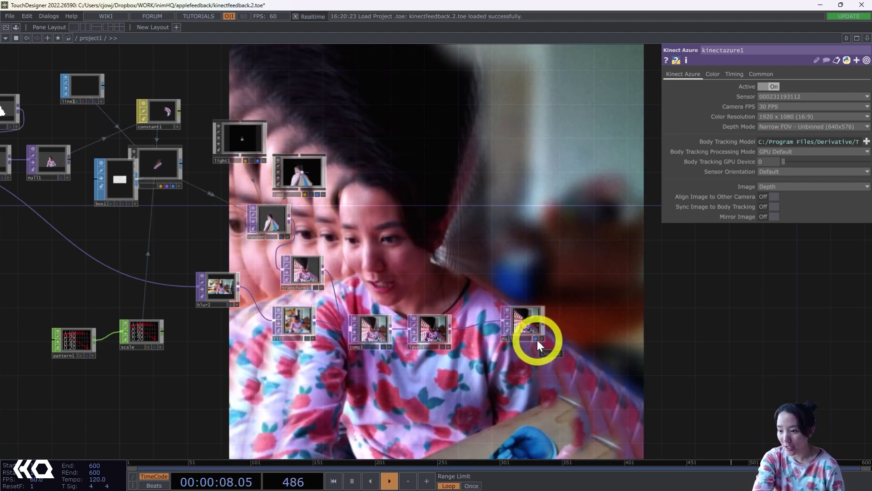
{"action": "left_click", "coordinate": [536, 339]}
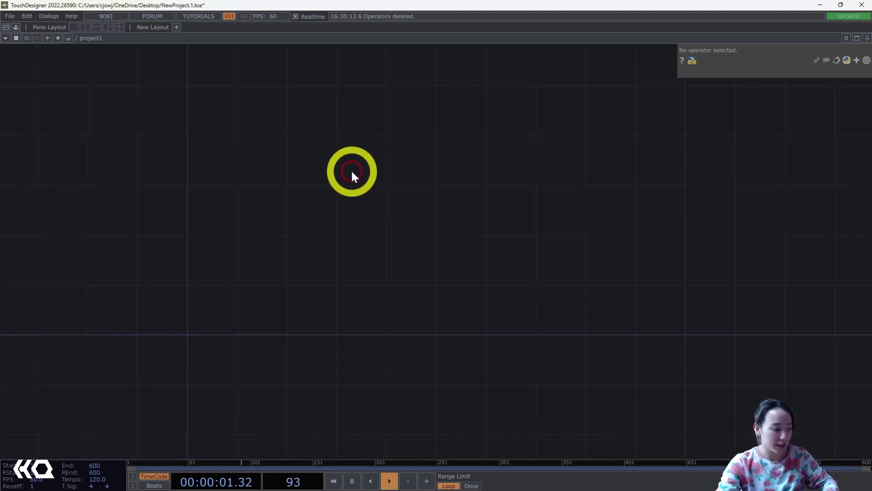
Add a Kinect Azure TOP to the empty project network.
{"action": "key", "text": "Tab"}
{"action": "type", "text": "kin"}
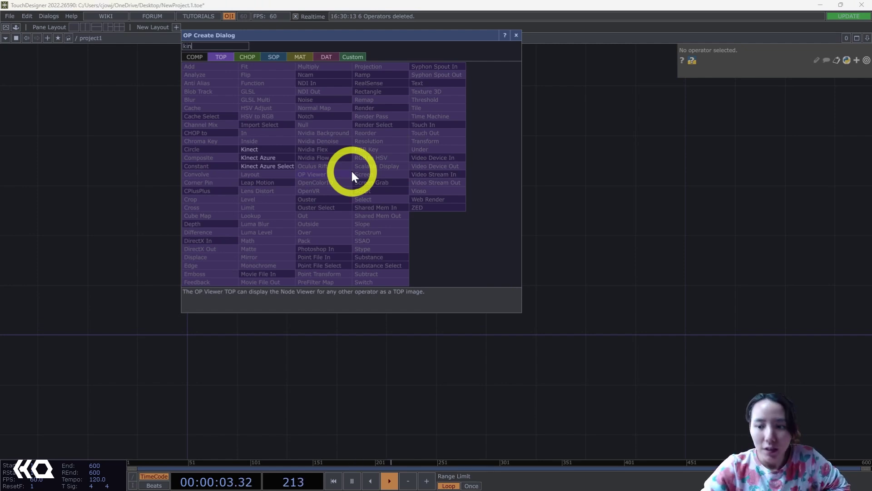
{"action": "left_click", "coordinate": [284, 158]}
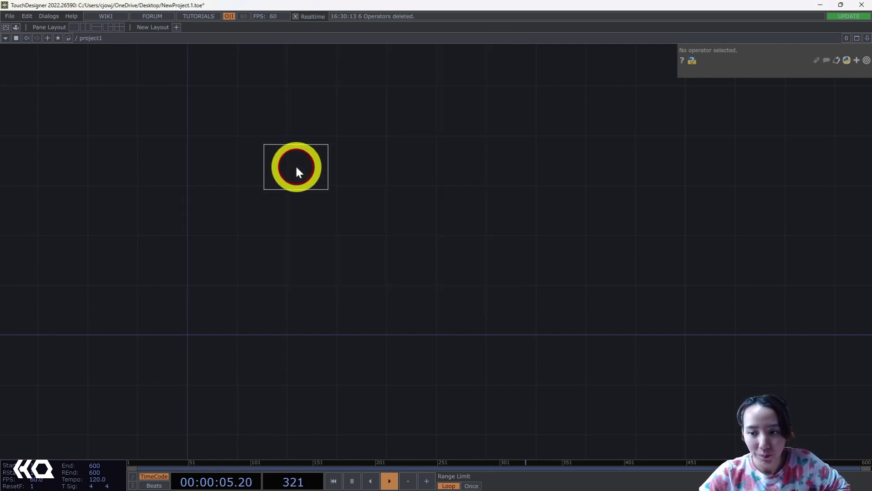
{"action": "left_click", "coordinate": [297, 168]}
{"action": "scroll", "coordinate": [304, 160], "scroll_direction": "up", "scroll_amount": 5}
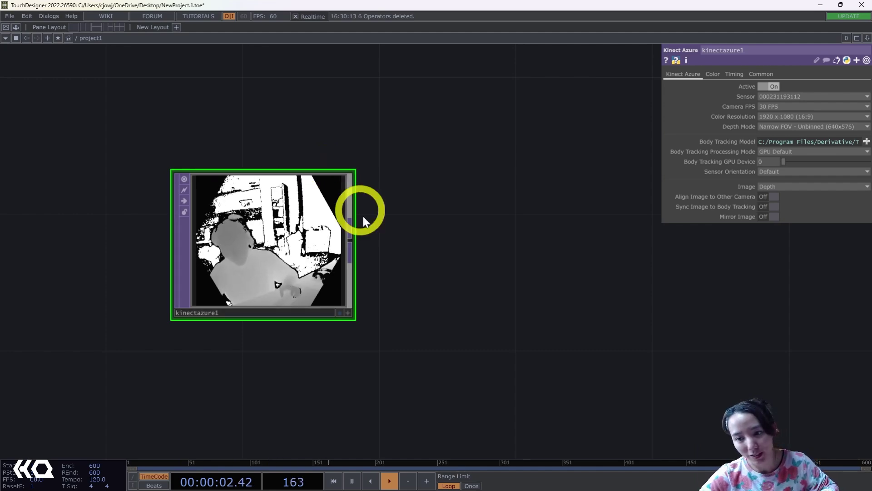
{"action": "left_click_drag", "start_coordinate": [435, 264], "coordinate": [433, 196]}
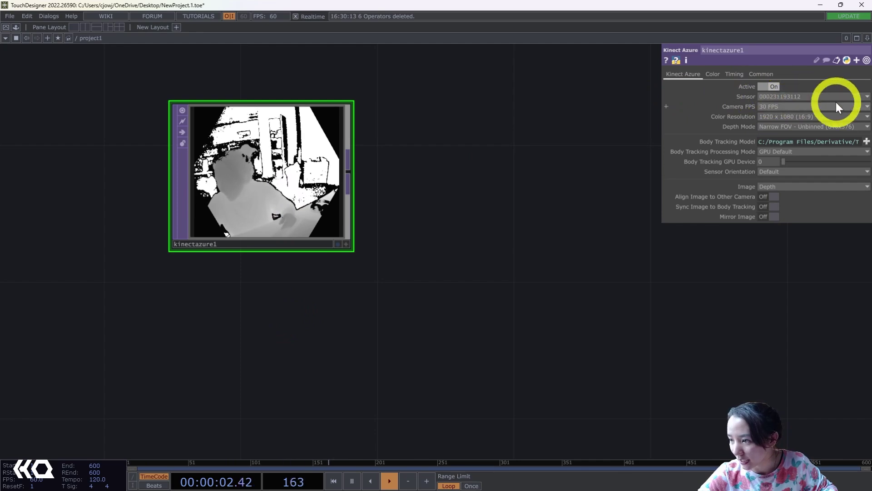
Add a Kinect Azure Select TOP beside the Kinect Azure node and reference kinectazure1 as its Kinect Azure TOP.
{"action": "left_click_drag", "start_coordinate": [532, 221], "coordinate": [491, 226]}
{"action": "key", "text": "Tab"}
{"action": "type", "text": "ki"}
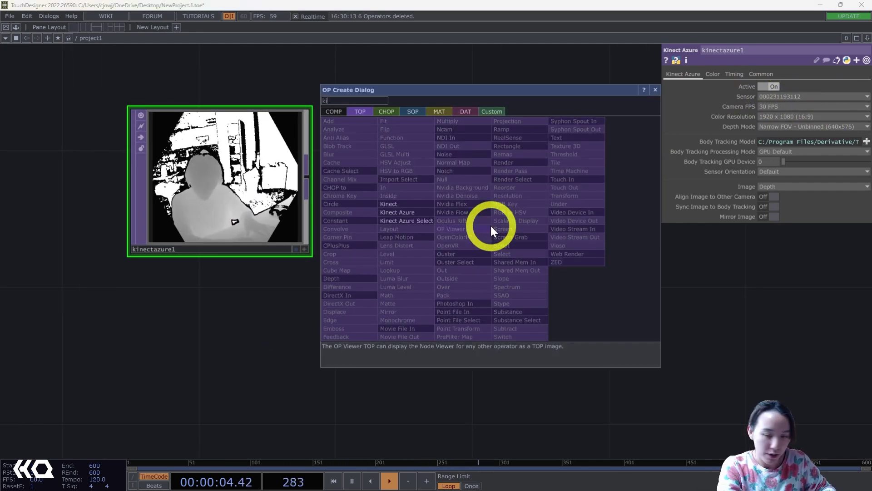
{"action": "left_click", "coordinate": [416, 222]}
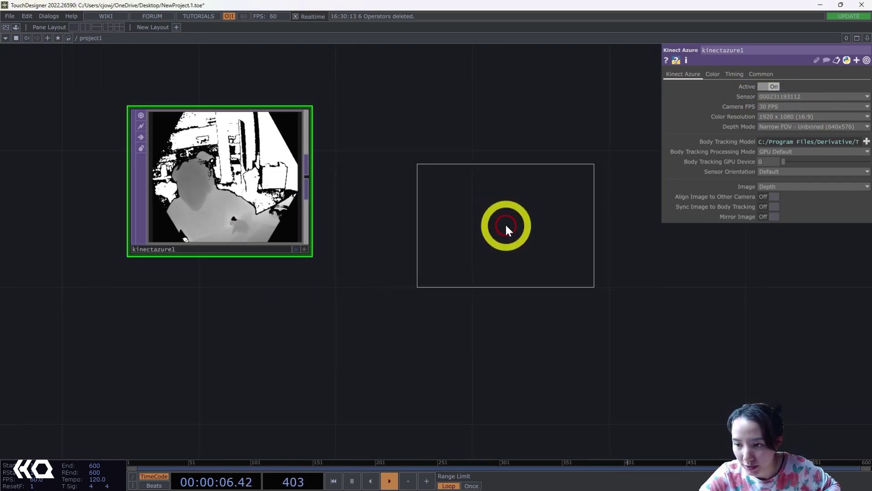
{"action": "left_click", "coordinate": [506, 226]}
{"action": "left_click_drag", "start_coordinate": [263, 170], "coordinate": [780, 95]}
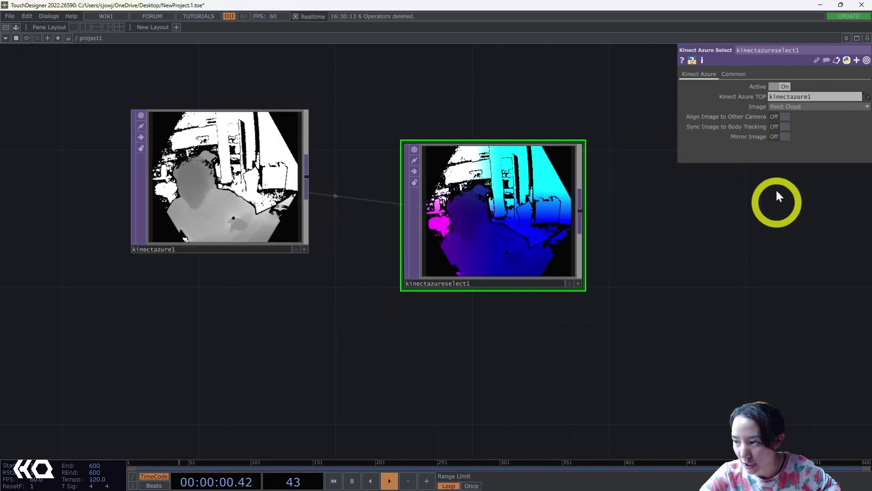
Set the Kinect Azure Select's Image to Player Index and turn on Align Image to Other Camera.
{"action": "left_click", "coordinate": [792, 106]}
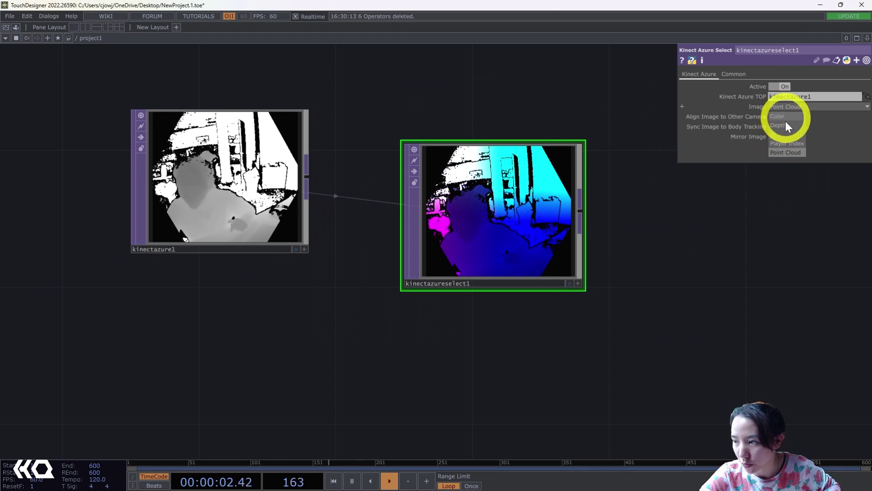
{"action": "left_click", "coordinate": [783, 143]}
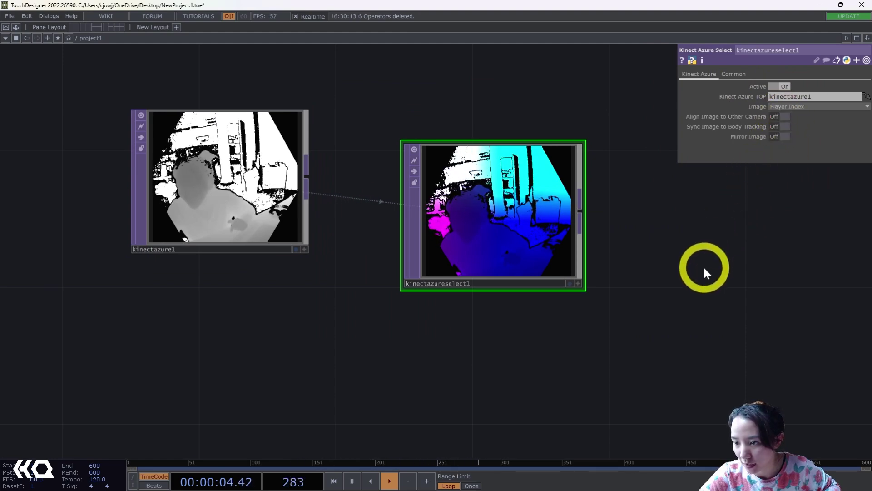
{"action": "left_click_drag", "start_coordinate": [668, 258], "coordinate": [577, 233]}
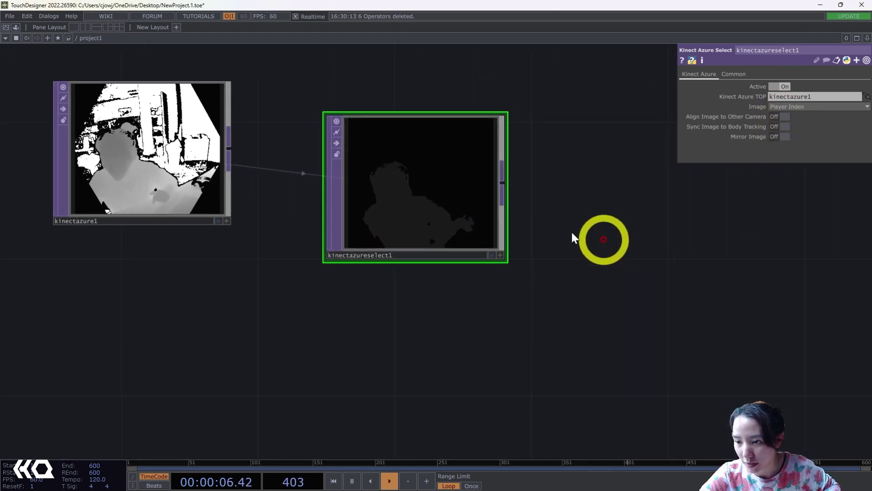
{"action": "middle_click_drag", "start_coordinate": [403, 187], "coordinate": [391, 173]}
{"action": "left_click", "coordinate": [717, 89]}
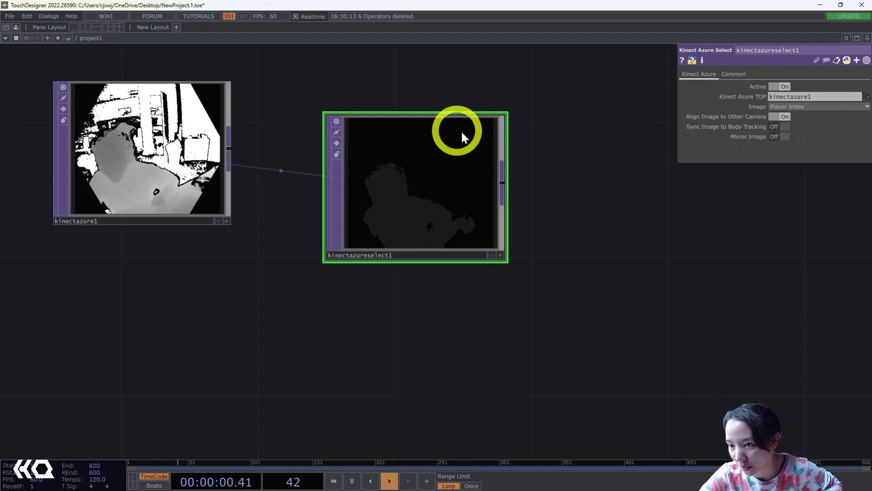
Check the Kinect Azure Select's image size and format information and set its Pixel Format to 16-bit float (RGBA).
{"action": "scroll", "coordinate": [463, 168], "scroll_direction": "up", "scroll_amount": 2}
{"action": "middle_click", "coordinate": [464, 172]}
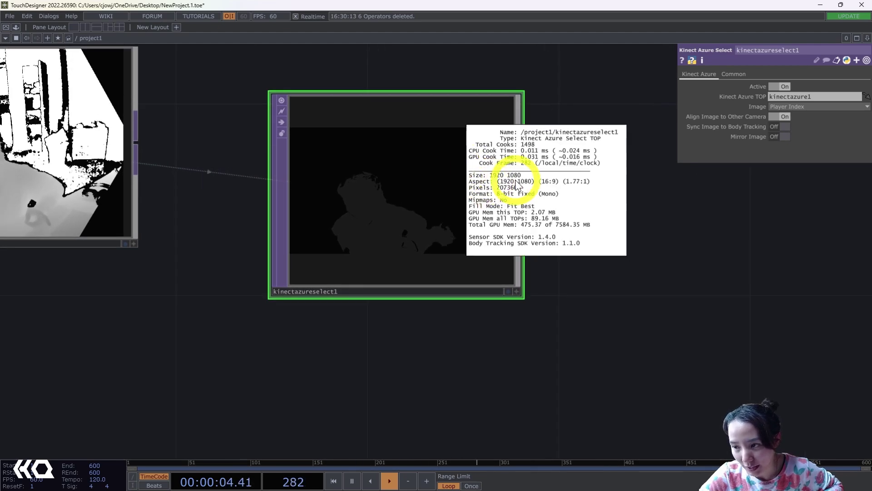
{"action": "left_click", "coordinate": [591, 324]}
{"action": "left_click", "coordinate": [734, 73]}
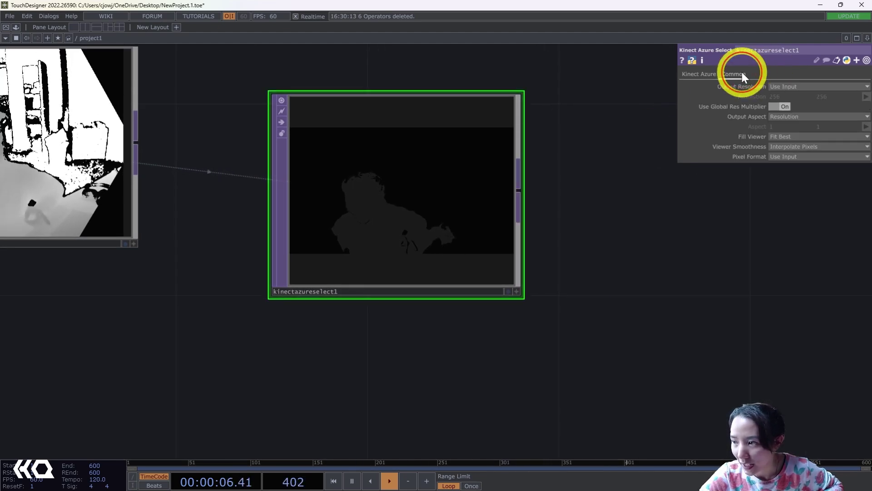
{"action": "left_click", "coordinate": [778, 156]}
{"action": "left_click", "coordinate": [776, 193]}
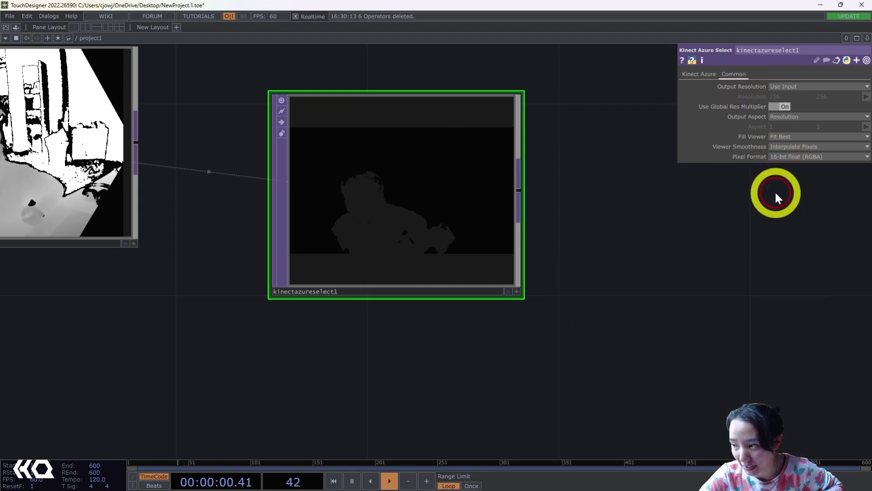
Duplicate kinectazureselect1 below the original, set the copy's Image to Color and turn off its Align Image to Other Camera.
{"action": "scroll", "coordinate": [636, 254], "scroll_direction": "down", "scroll_amount": 2}
{"action": "scroll", "coordinate": [608, 253], "scroll_direction": "down", "scroll_amount": 4}
{"action": "left_click_drag", "start_coordinate": [590, 298], "coordinate": [557, 275]}
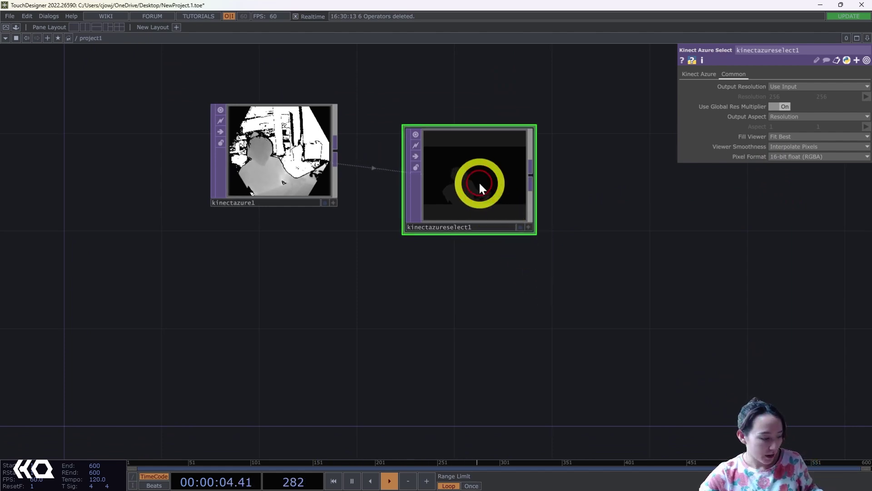
{"action": "key", "text": "ctrl+c"}
{"action": "key", "text": "ctrl+v"}
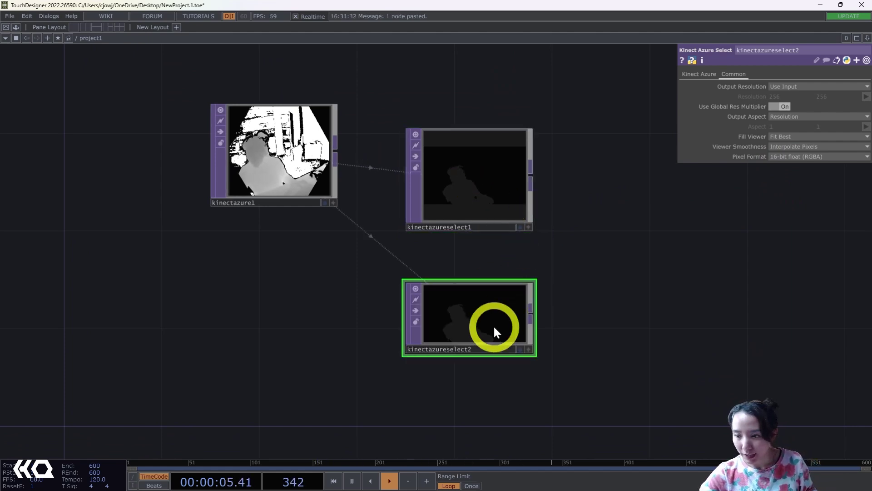
{"action": "left_click", "coordinate": [707, 72]}
{"action": "left_click", "coordinate": [796, 108]}
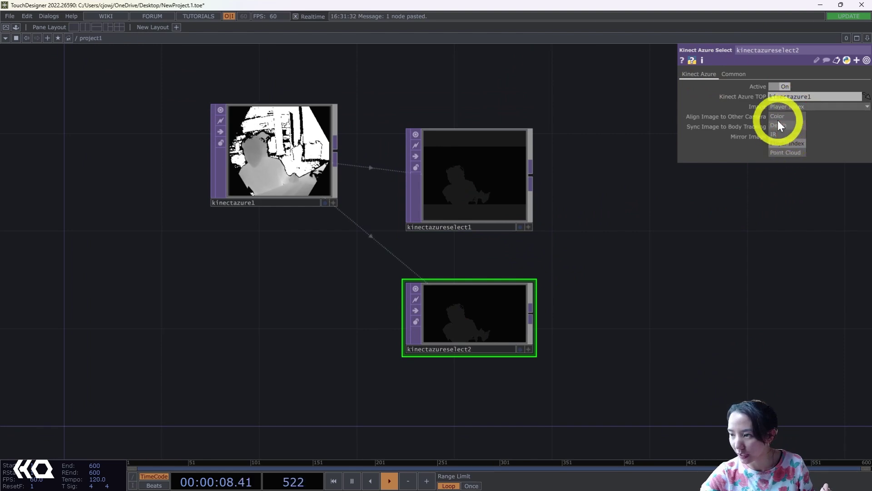
{"action": "left_click", "coordinate": [778, 117]}
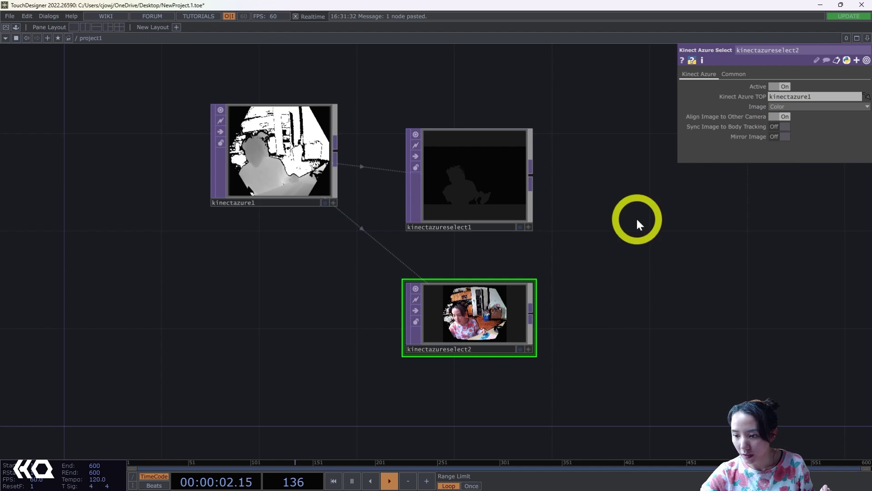
{"action": "middle_click_drag", "start_coordinate": [498, 304], "coordinate": [482, 313]}
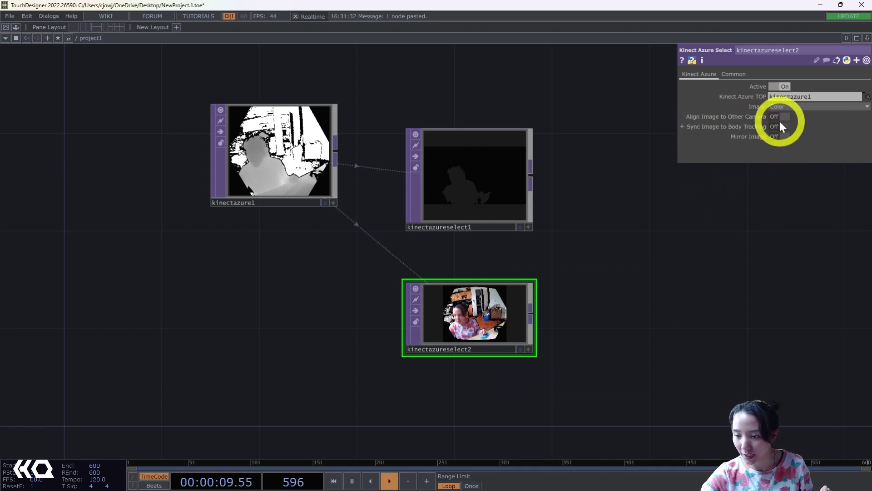
{"action": "middle_click_drag", "start_coordinate": [505, 200], "coordinate": [514, 220]}
{"action": "left_click_drag", "start_coordinate": [536, 249], "coordinate": [503, 234]}
{"action": "scroll", "coordinate": [409, 195], "scroll_direction": "up", "scroll_amount": 5}
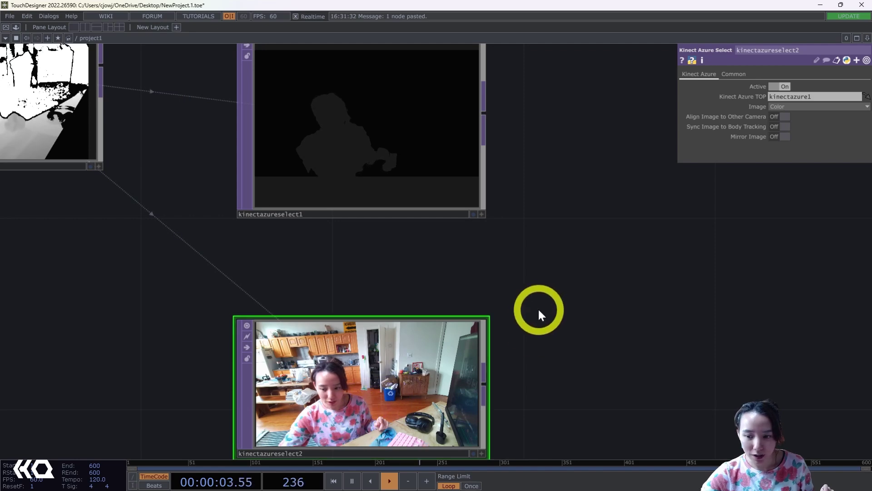
Add a Threshold TOP fed by kinectazureselect1 and set its threshold to 0.078.
{"action": "left_click_drag", "start_coordinate": [538, 315], "coordinate": [504, 368]}
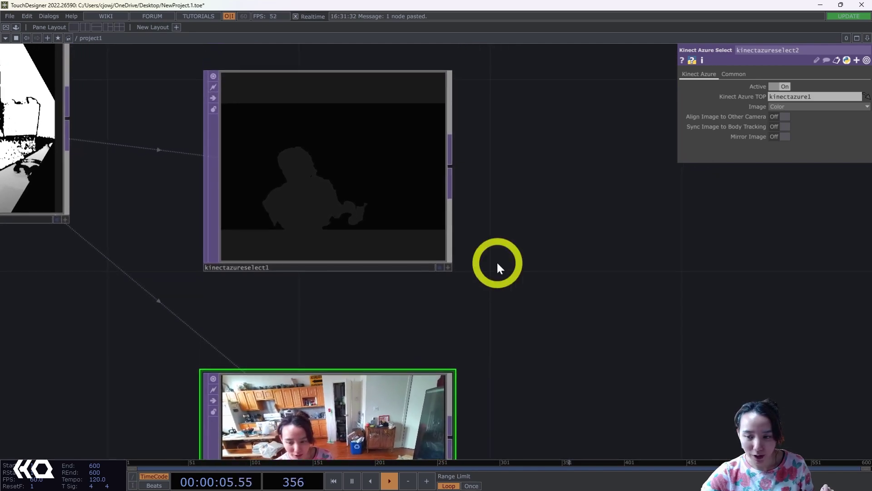
{"action": "left_click_drag", "start_coordinate": [498, 264], "coordinate": [484, 374]}
{"action": "left_click_drag", "start_coordinate": [512, 296], "coordinate": [447, 337]}
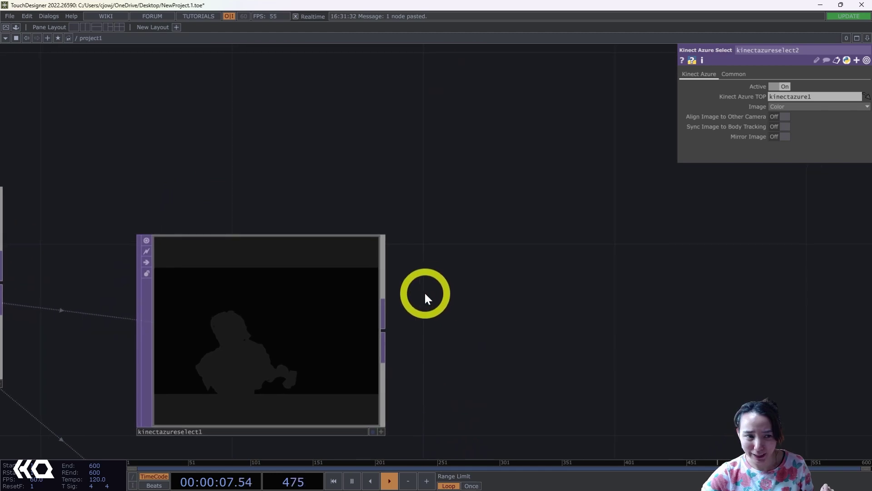
{"action": "left_click_drag", "start_coordinate": [425, 294], "coordinate": [375, 234]}
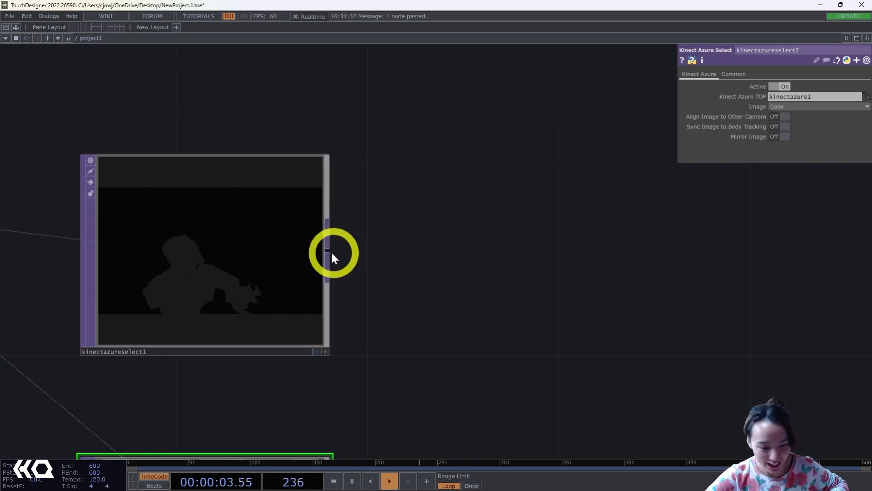
{"action": "left_click", "coordinate": [332, 254]}
{"action": "type", "text": "tr"}
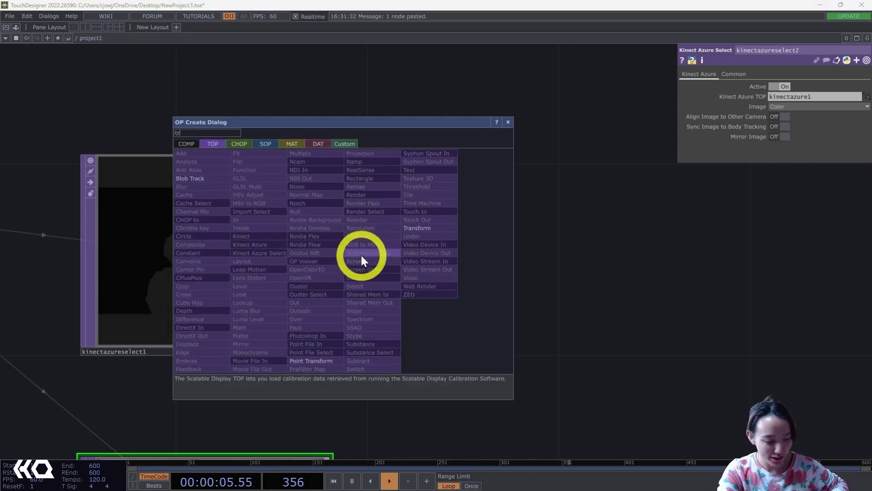
{"action": "left_click", "coordinate": [416, 187]}
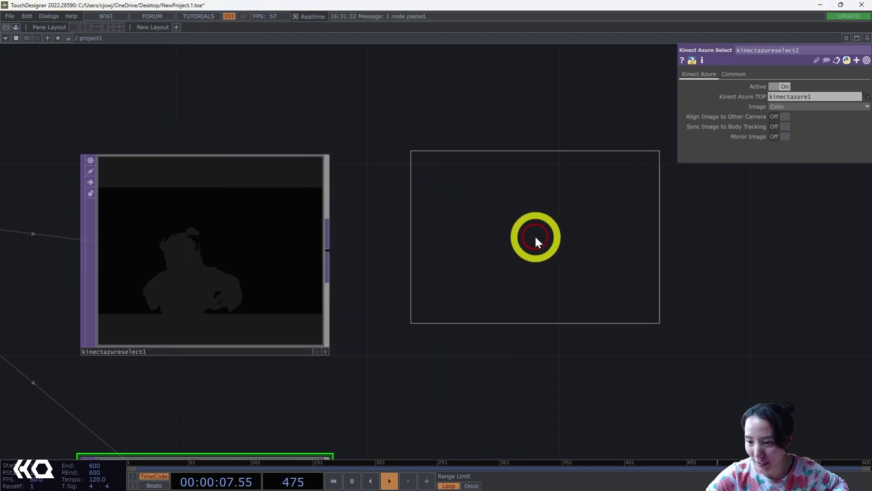
{"action": "left_click", "coordinate": [535, 235]}
{"action": "left_click", "coordinate": [327, 256]}
{"action": "left_click", "coordinate": [416, 222]}
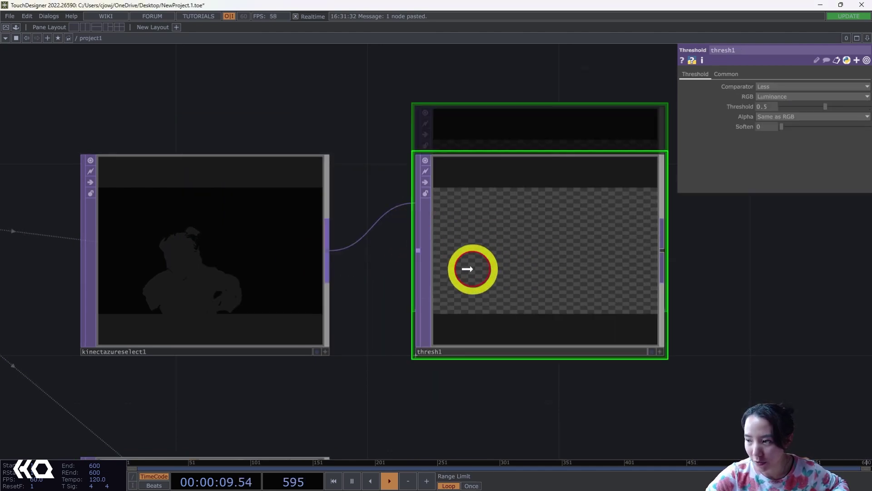
{"action": "left_click_drag", "start_coordinate": [473, 269], "coordinate": [474, 269]}
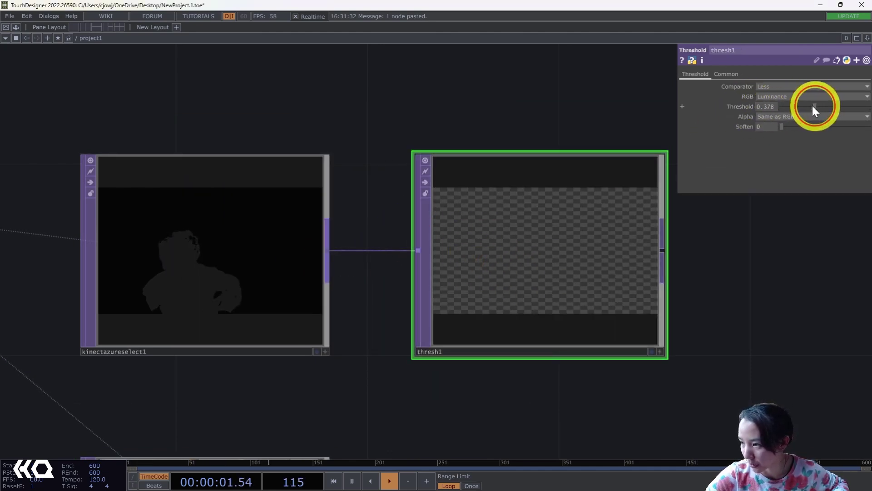
{"action": "left_click_drag", "start_coordinate": [793, 108], "coordinate": [789, 108]}
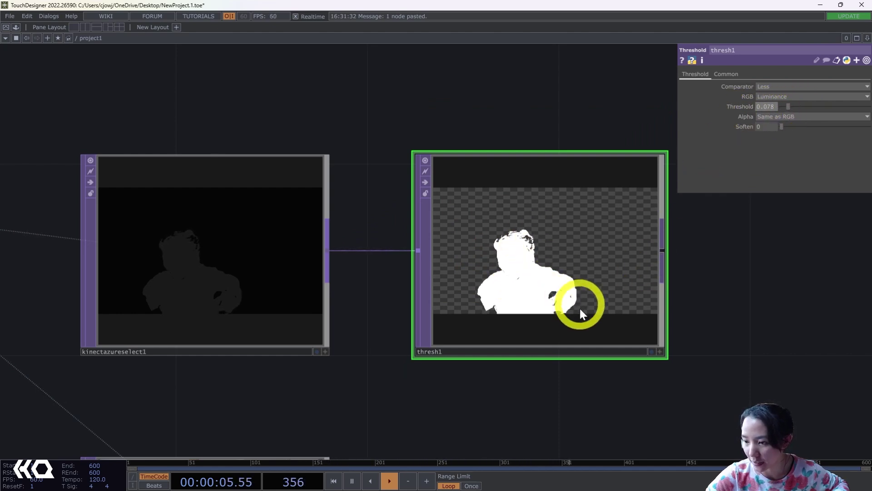
Compare the threshold mask with kinectazureselect1's Pixel Format at Use Input and back at 16-bit float (RGBA).
{"action": "left_click", "coordinate": [227, 263]}
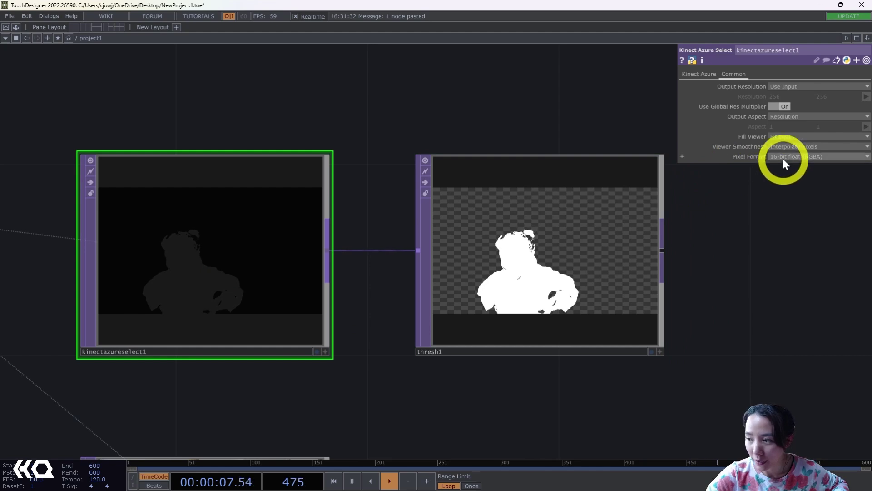
{"action": "left_click", "coordinate": [784, 157]}
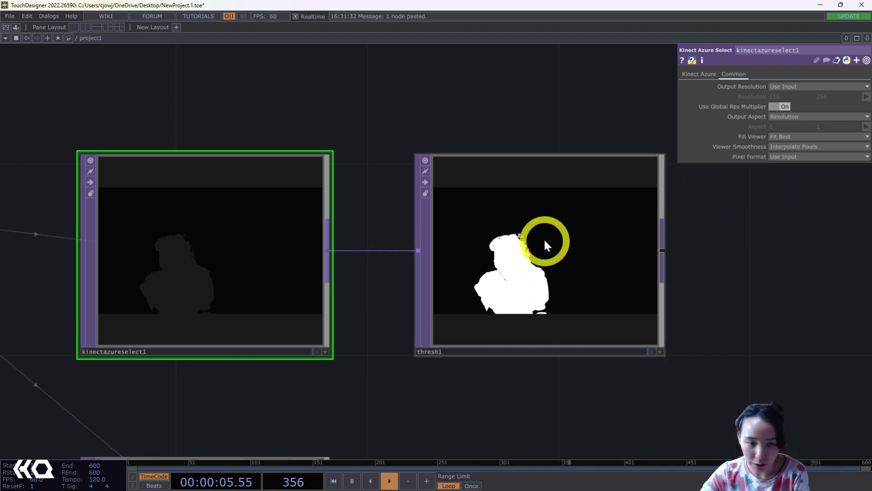
{"action": "left_click", "coordinate": [790, 155]}
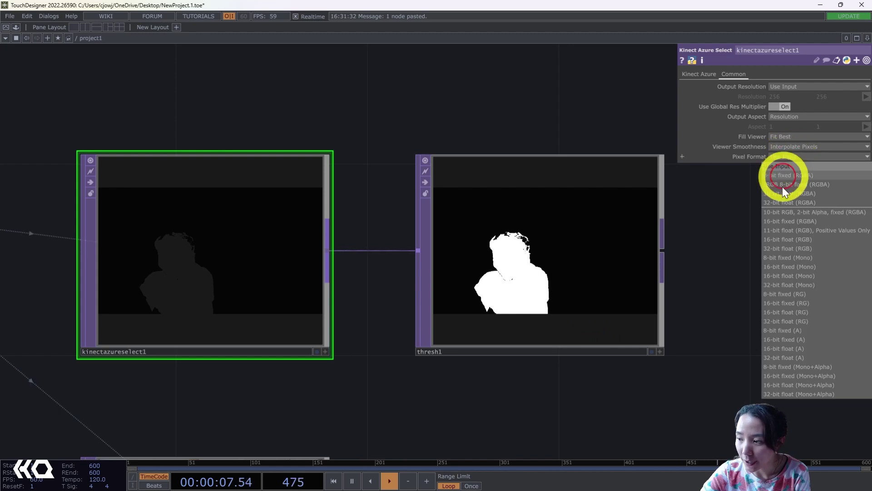
{"action": "left_click", "coordinate": [778, 196]}
{"action": "scroll", "coordinate": [522, 241], "scroll_direction": "up", "scroll_amount": 5}
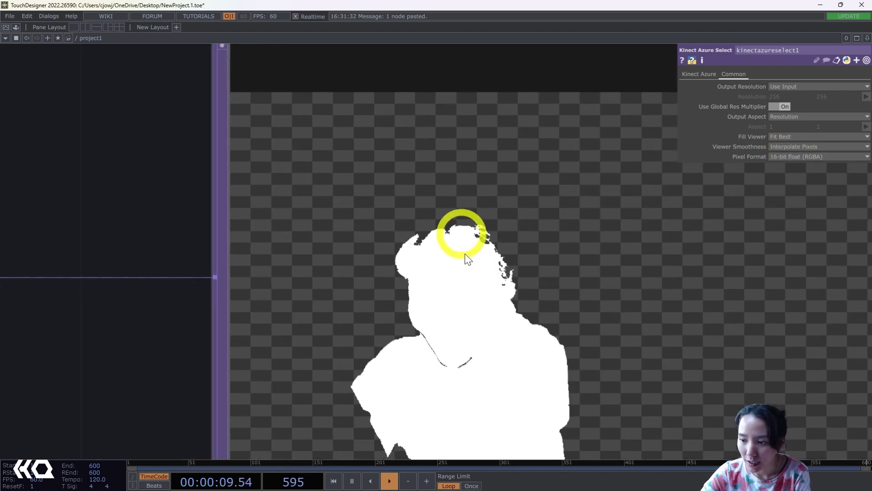
{"action": "scroll", "coordinate": [450, 195], "scroll_direction": "down", "scroll_amount": 5}
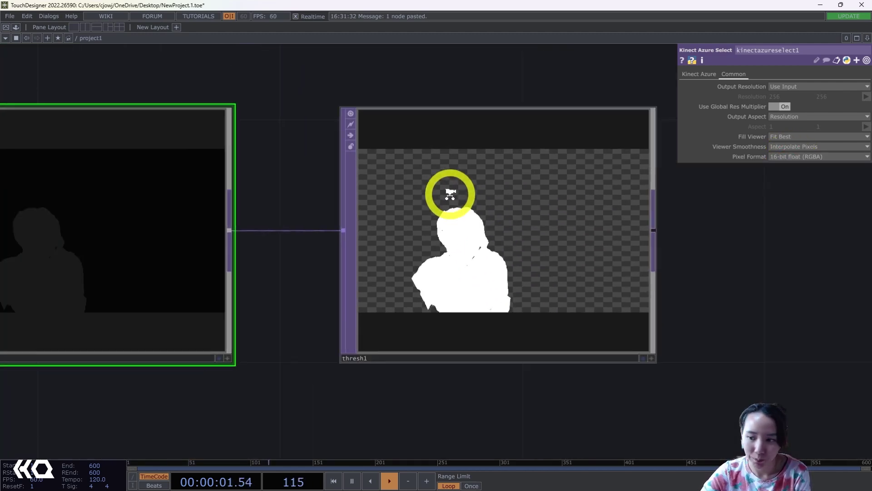
Add a Blur TOP fed by the output of thresh1.
{"action": "left_click_drag", "start_coordinate": [669, 272], "coordinate": [601, 282]}
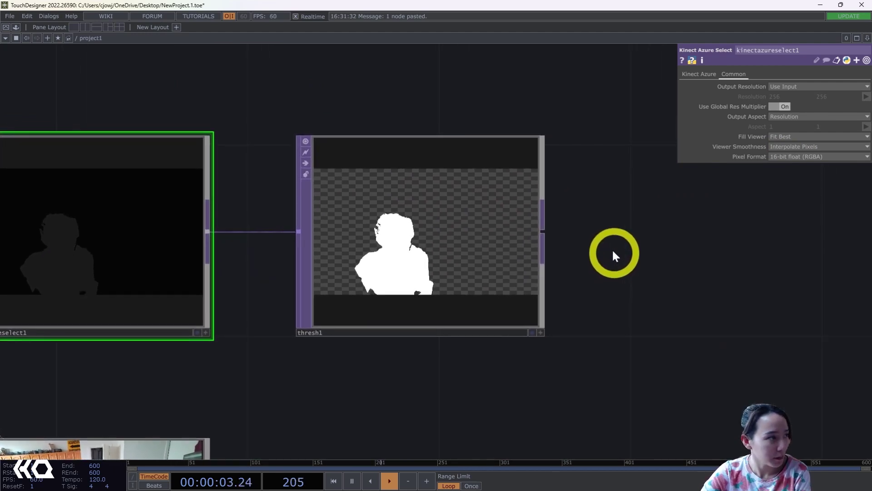
{"action": "right_click", "coordinate": [548, 230]}
{"action": "type", "text": "blur"}
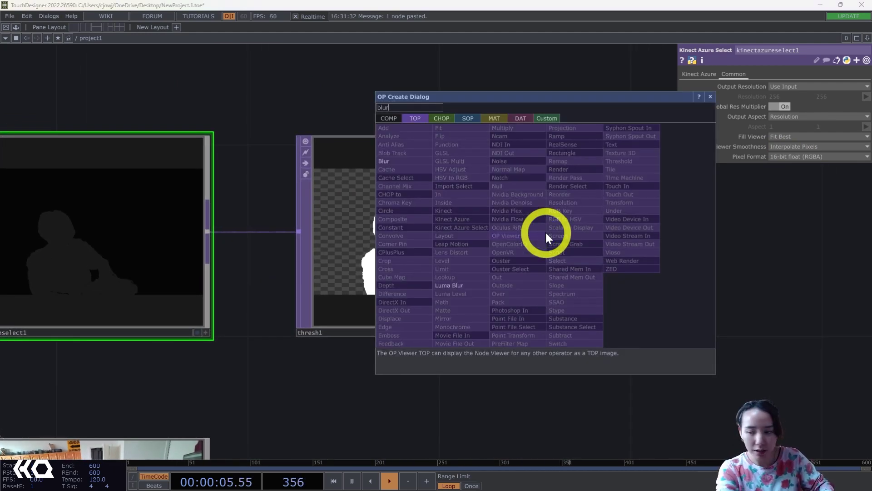
{"action": "left_click", "coordinate": [402, 159]}
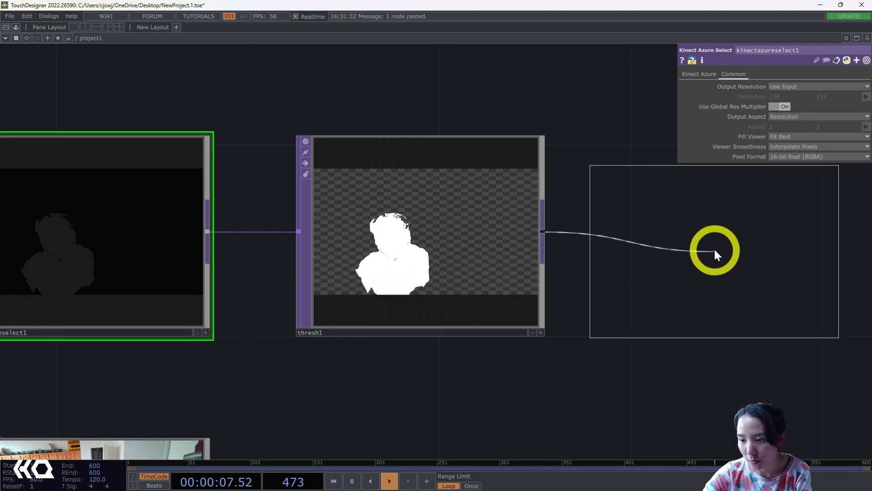
{"action": "left_click", "coordinate": [714, 248]}
Set blur1's Pre-Shrink to 2 and its Filter Size to 10 to soften the mask edges.
{"action": "scroll", "coordinate": [404, 237], "scroll_direction": "up", "scroll_amount": 3}
{"action": "scroll", "coordinate": [405, 236], "scroll_direction": "down", "scroll_amount": 5}
{"action": "scroll", "coordinate": [510, 259], "scroll_direction": "up", "scroll_amount": 5}
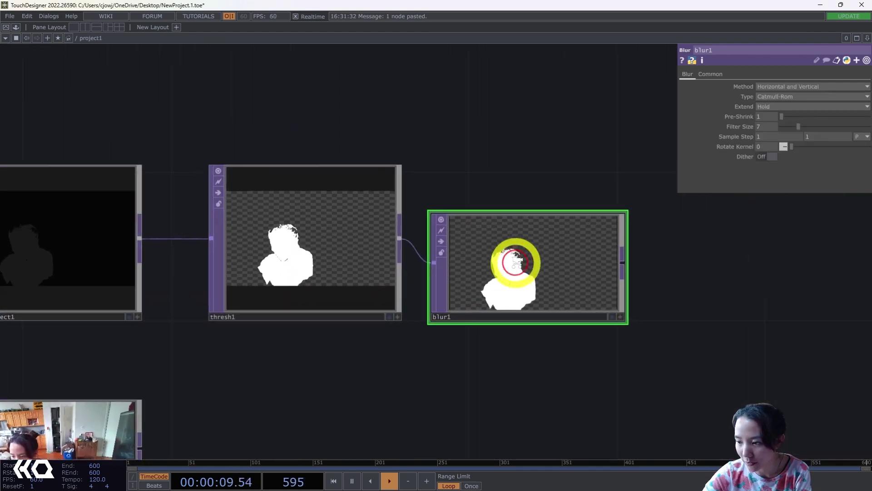
{"action": "left_click_drag", "start_coordinate": [782, 117], "coordinate": [810, 130]}
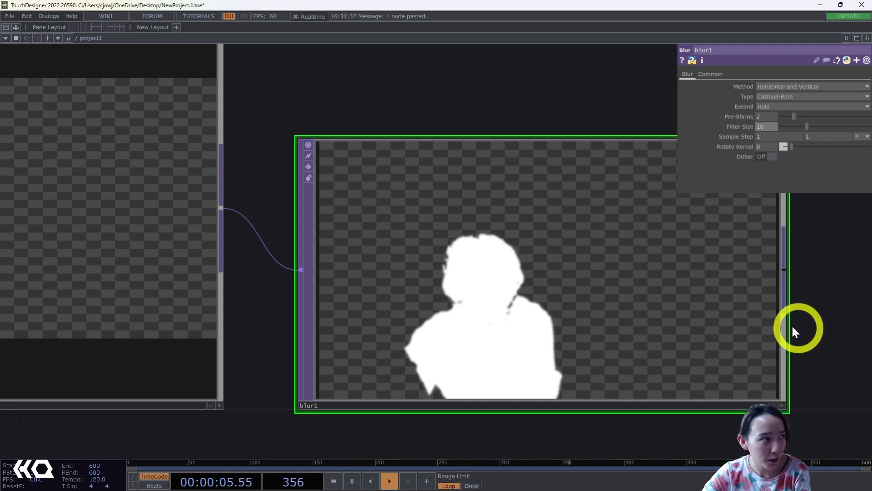
Add an unconnected Multiply TOP to the network beyond blur1.
{"action": "scroll", "coordinate": [794, 331], "scroll_direction": "down", "scroll_amount": 2}
{"action": "left_click_drag", "start_coordinate": [817, 339], "coordinate": [609, 291]}
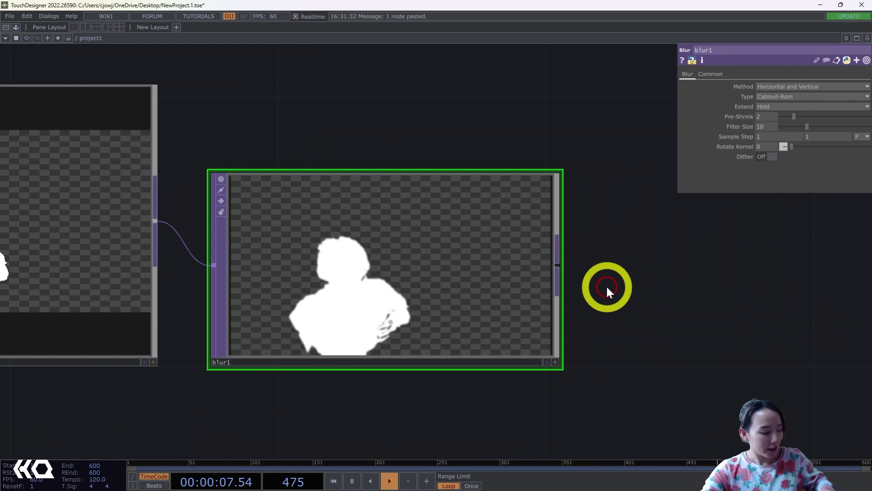
{"action": "double_click", "coordinate": [608, 289]}
{"action": "type", "text": "mul"}
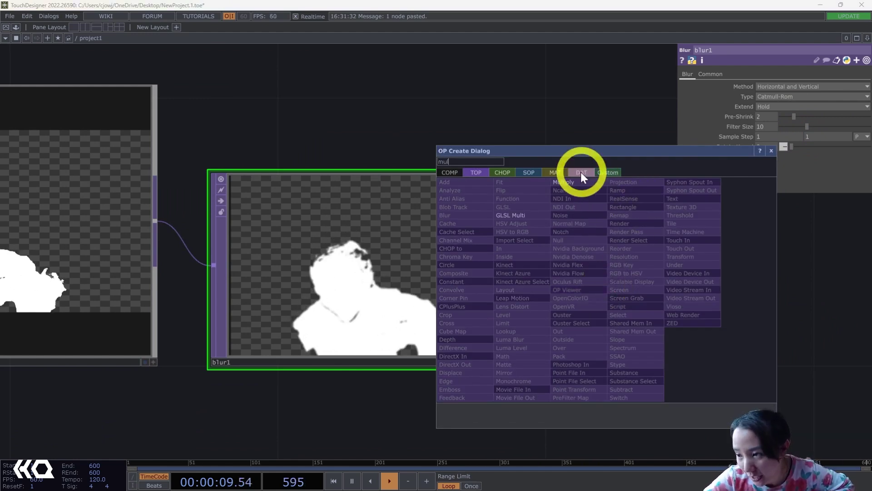
{"action": "left_click", "coordinate": [564, 181]}
{"action": "left_click", "coordinate": [745, 361]}
Connect blur1 to multiply1's first input and the color Kinect Azure Select to its second input.
{"action": "scroll", "coordinate": [621, 337], "scroll_direction": "down", "scroll_amount": 2}
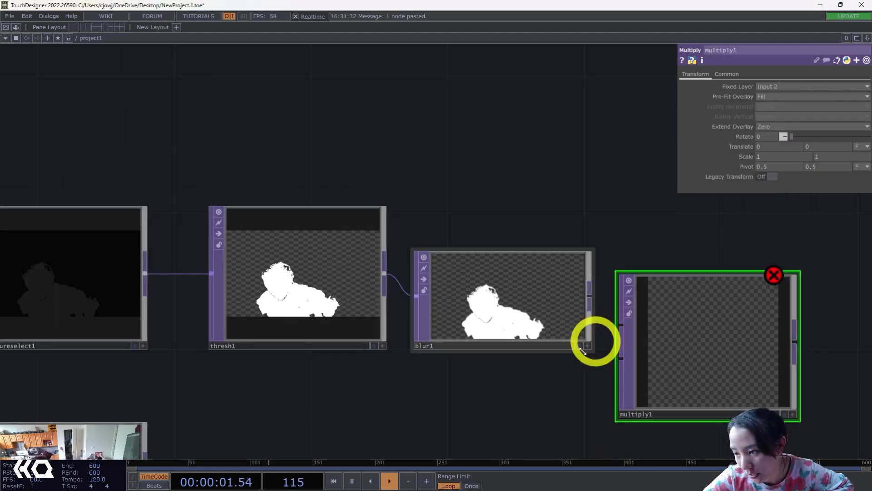
{"action": "left_click_drag", "start_coordinate": [581, 349], "coordinate": [534, 278]}
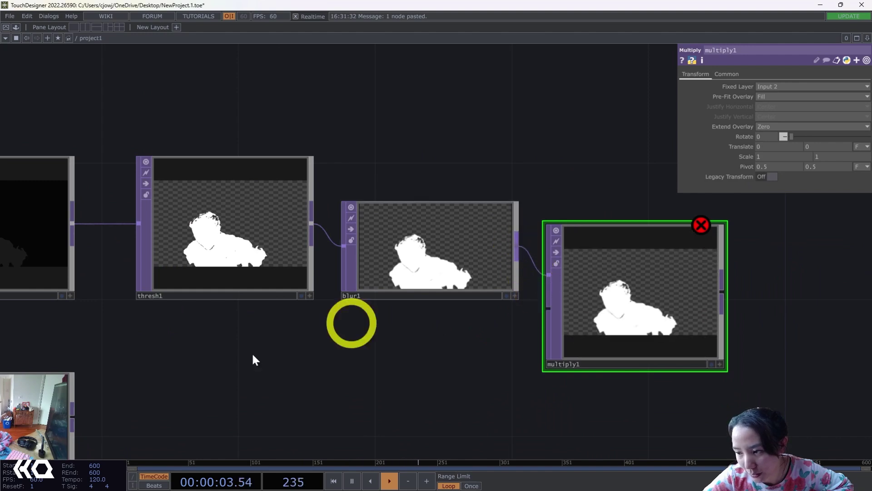
{"action": "left_click_drag", "start_coordinate": [72, 418], "coordinate": [568, 311]}
{"action": "left_click_drag", "start_coordinate": [423, 394], "coordinate": [328, 368]}
{"action": "scroll", "coordinate": [405, 308], "scroll_direction": "up", "scroll_amount": 5}
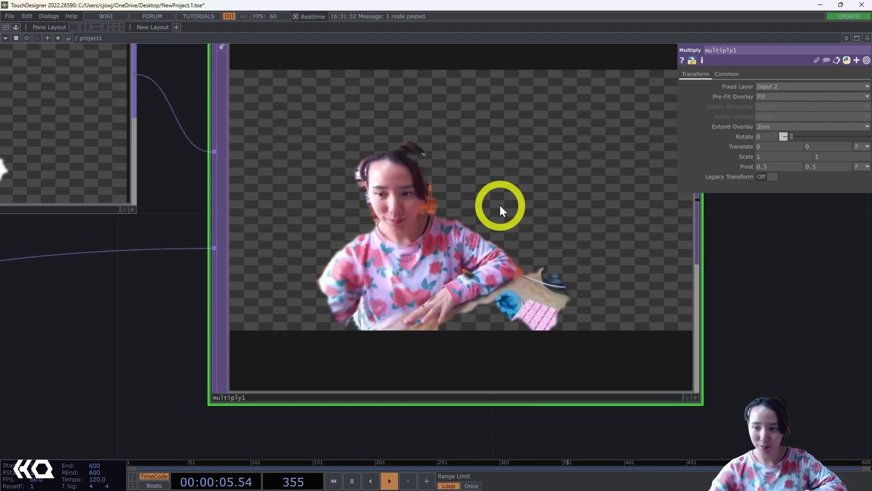
{"action": "scroll", "coordinate": [500, 204], "scroll_direction": "down", "scroll_amount": 3}
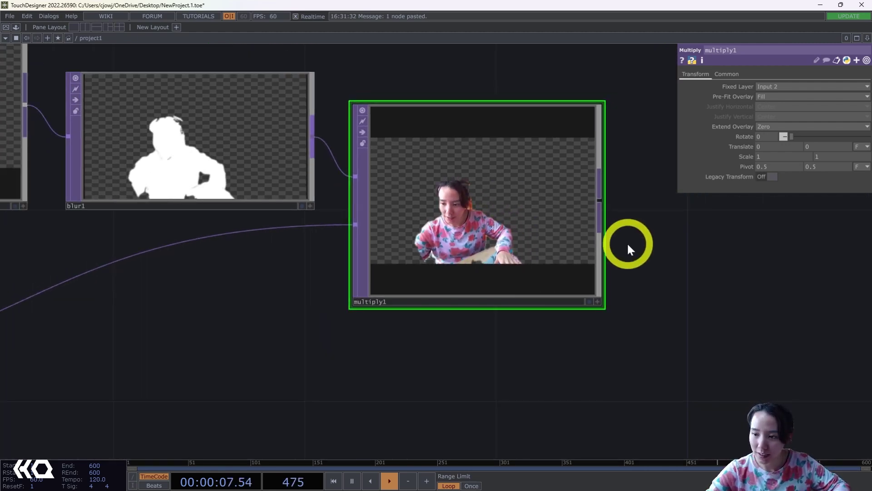
Add a Null TOP fed by the output of multiply1.
{"action": "left_click_drag", "start_coordinate": [627, 241], "coordinate": [375, 325]}
{"action": "right_click", "coordinate": [339, 261]}
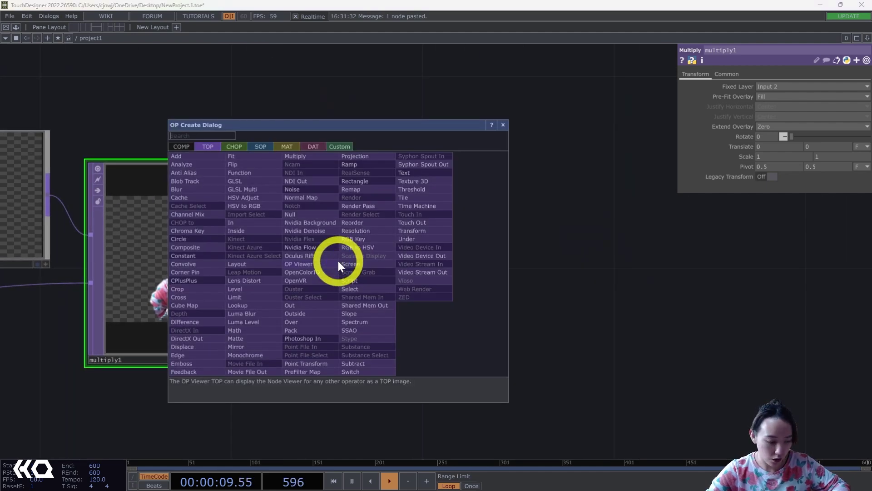
{"action": "type", "text": "mu"}
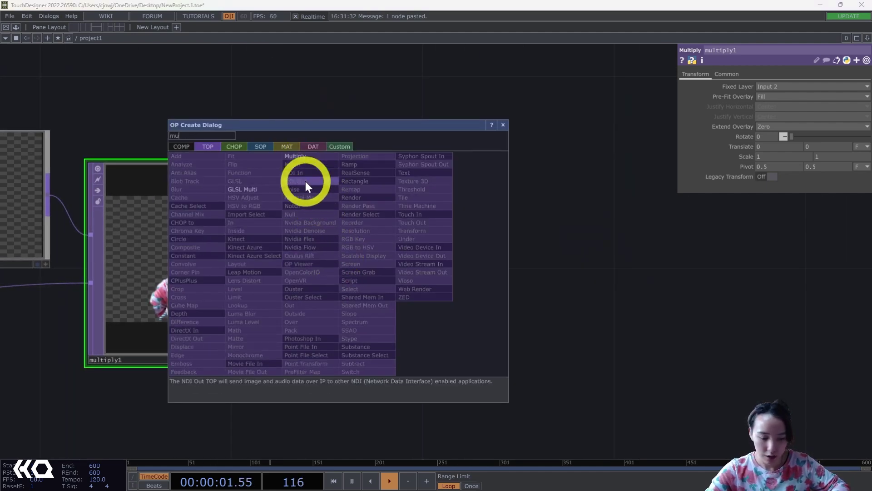
{"action": "key", "text": "BackSpace"}
{"action": "key", "text": "BackSpace"}
{"action": "type", "text": "null"}
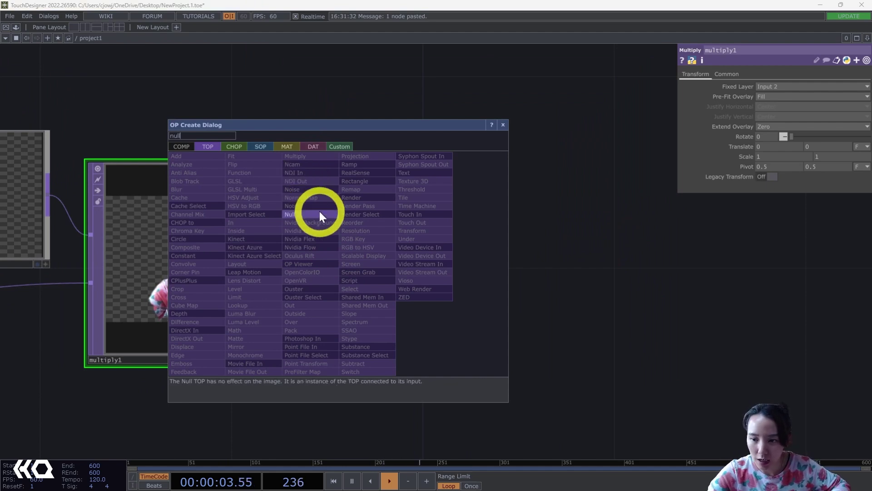
{"action": "left_click", "coordinate": [320, 214]}
{"action": "left_click", "coordinate": [499, 295]}
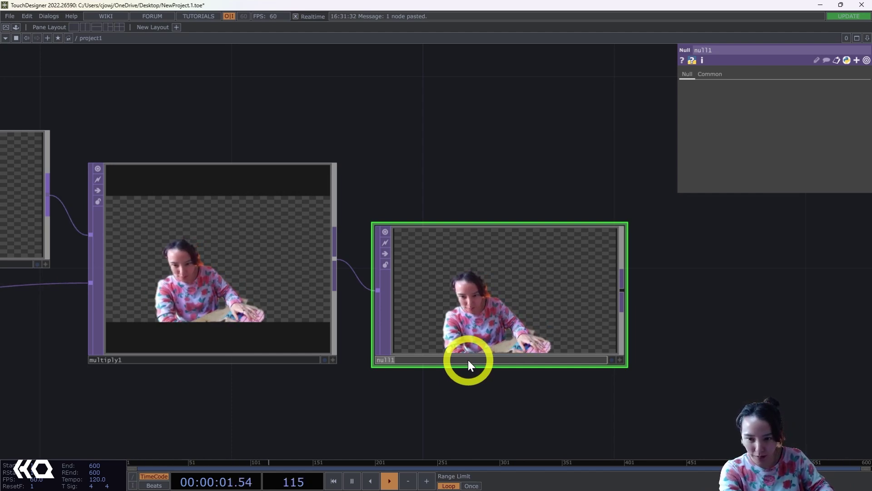
Rename the Null TOP after multiply1 as me_layer.
{"action": "type", "text": "me_la"}
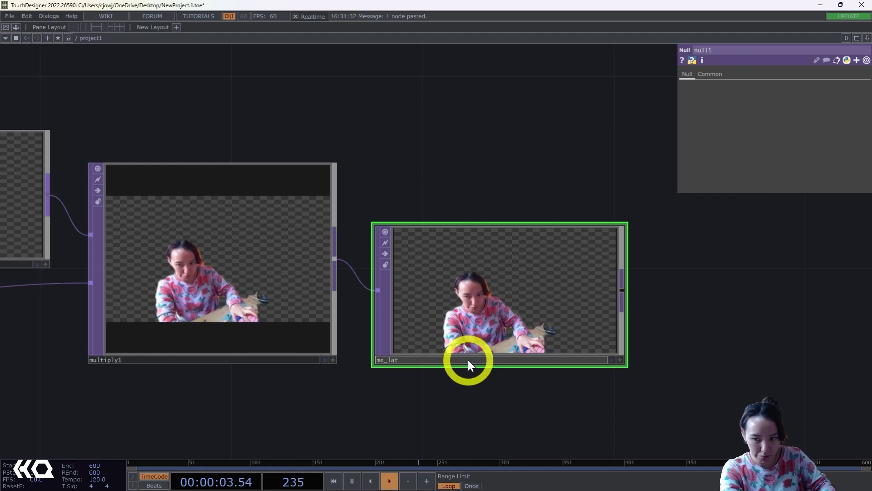
{"action": "type", "text": "yer"}
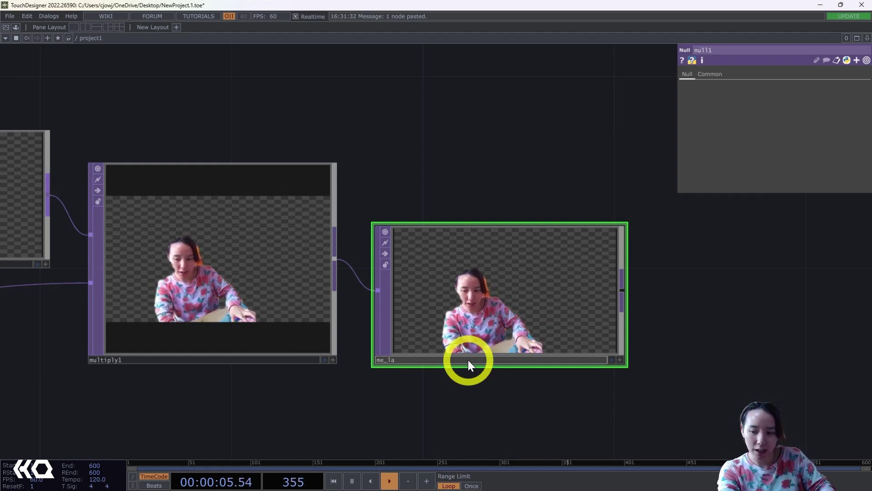
{"action": "key", "text": "Return"}
Add a Movie File In TOP showing the default banana image and position it below blur1 and multiply1.
{"action": "scroll", "coordinate": [492, 429], "scroll_direction": "down", "scroll_amount": 3}
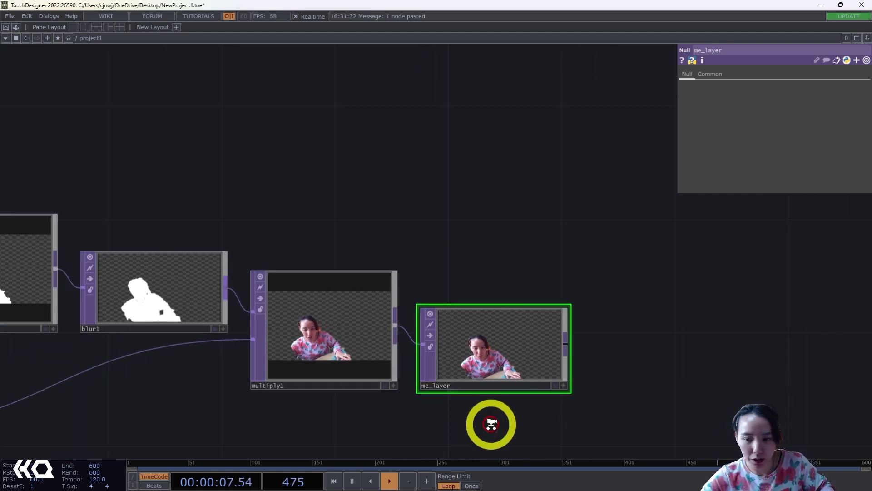
{"action": "key", "text": "Tab"}
{"action": "type", "text": "movi"}
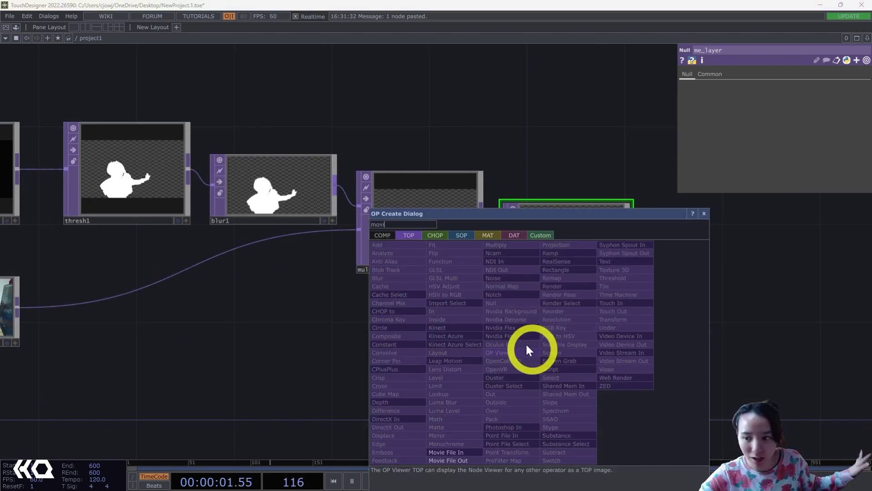
{"action": "left_click", "coordinate": [453, 451]}
{"action": "left_click", "coordinate": [397, 362]}
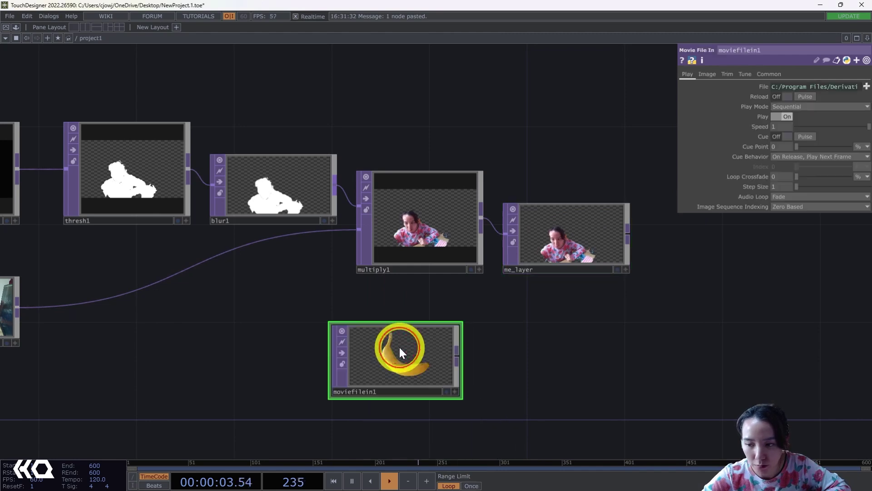
{"action": "left_click_drag", "start_coordinate": [377, 339], "coordinate": [332, 339]}
{"action": "middle_click", "coordinate": [332, 339]}
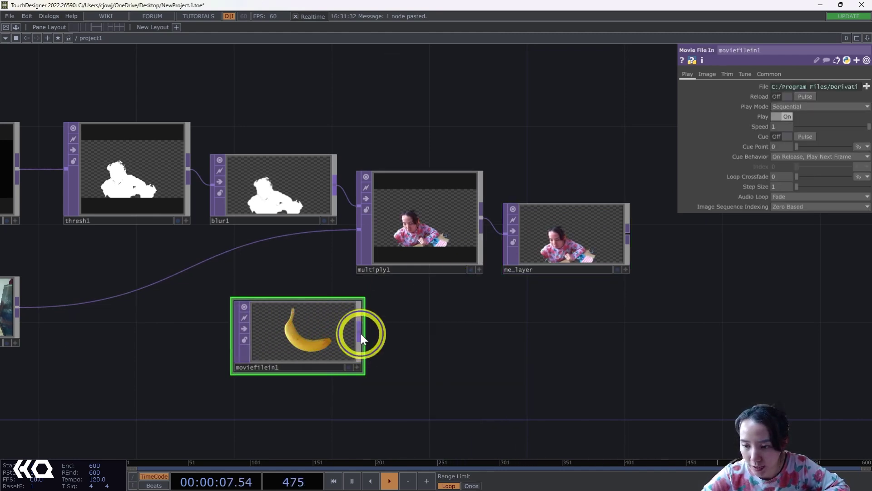
Add a Fit TOP fed by the output of moviefilein1.
{"action": "right_click", "coordinate": [361, 333]}
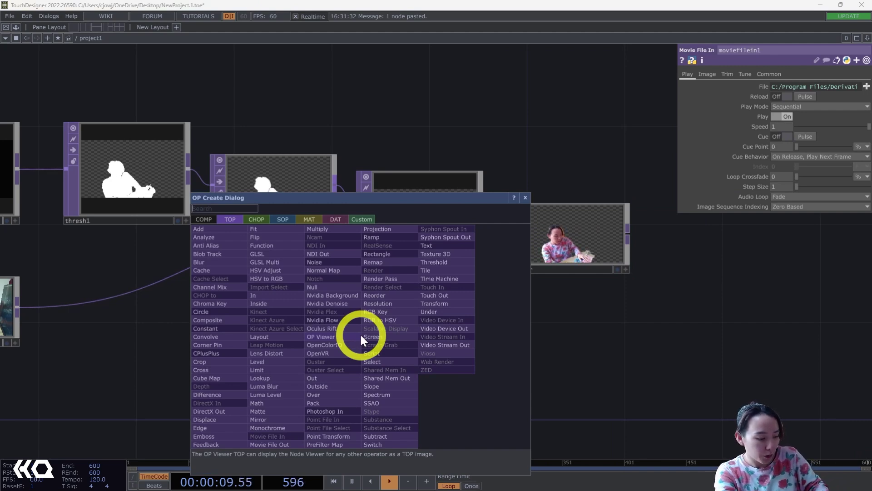
{"action": "type", "text": "fit"}
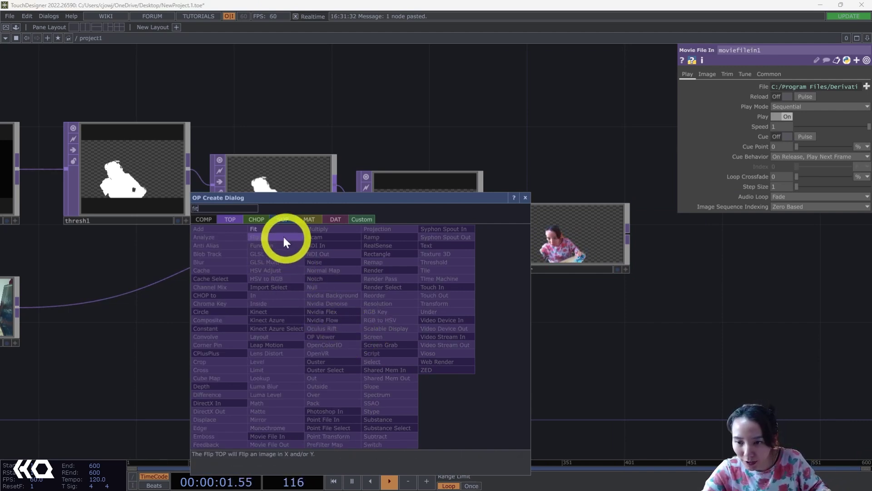
{"action": "key", "text": "Return"}
{"action": "left_click", "coordinate": [473, 364]}
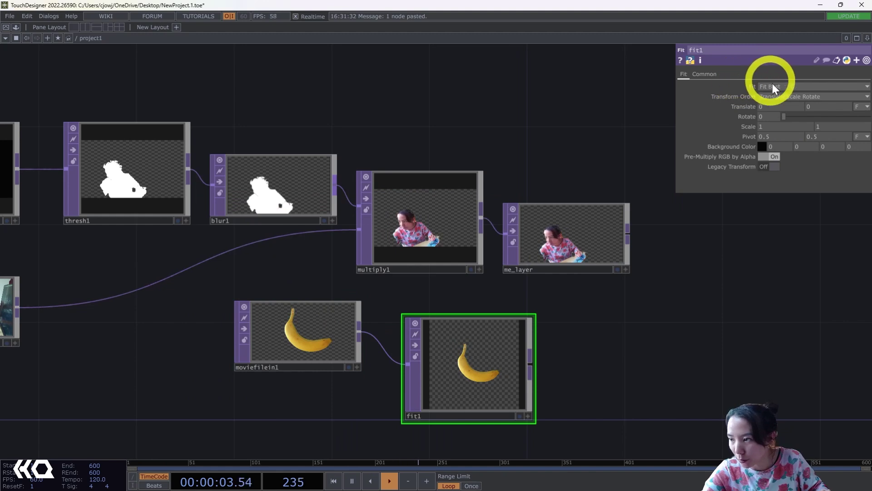
Set fit1's output resolution to 1920 by 1080.
{"action": "left_click", "coordinate": [715, 78]}
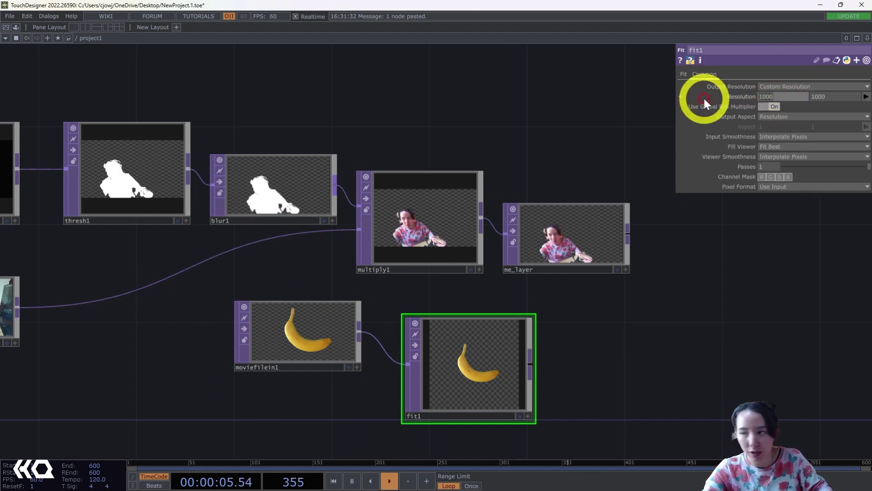
{"action": "type", "text": "1920"}
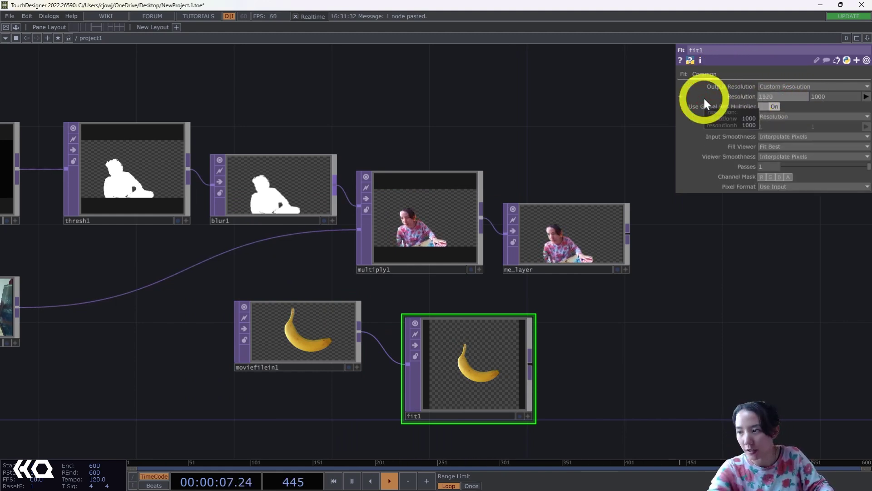
{"action": "left_click", "coordinate": [832, 97]}
{"action": "type", "text": "1080"}
{"action": "key", "text": "Return"}
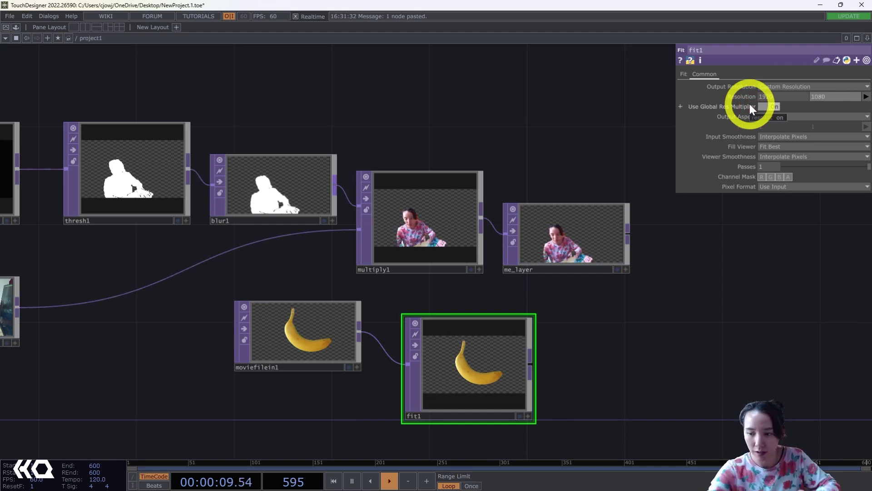
Move me_layer farther from multiply1, try feeding it from fit1 and reconnect multiply1 as its input.
{"action": "left_click_drag", "start_coordinate": [549, 264], "coordinate": [681, 237]}
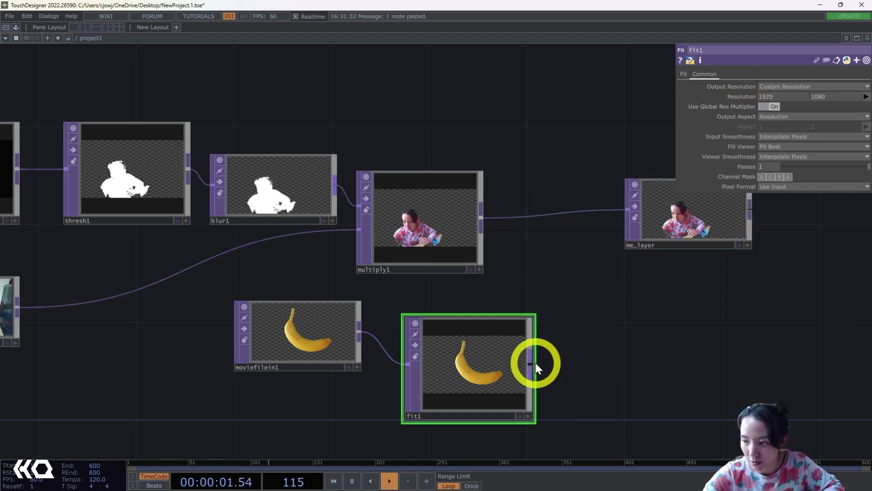
{"action": "left_click_drag", "start_coordinate": [531, 363], "coordinate": [628, 210]}
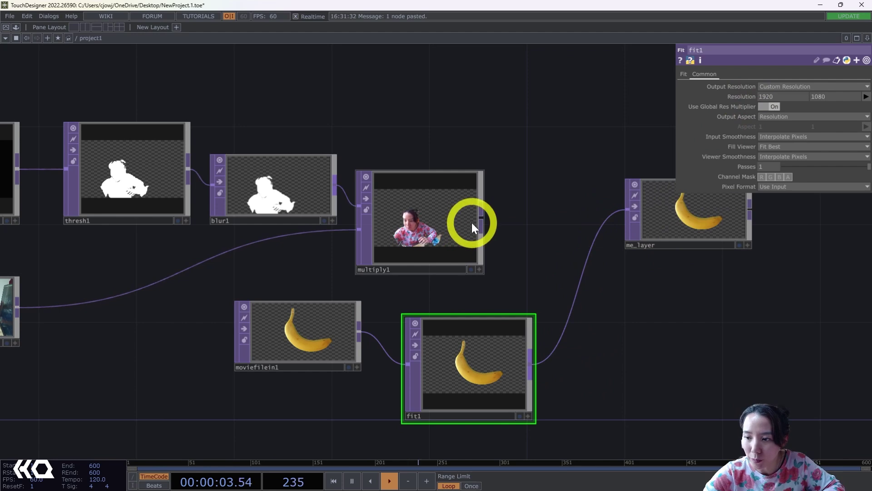
{"action": "left_click_drag", "start_coordinate": [595, 236], "coordinate": [623, 211]}
Add a Box SOP in the empty network space beyond me_layer.
{"action": "left_click_drag", "start_coordinate": [632, 318], "coordinate": [343, 345]}
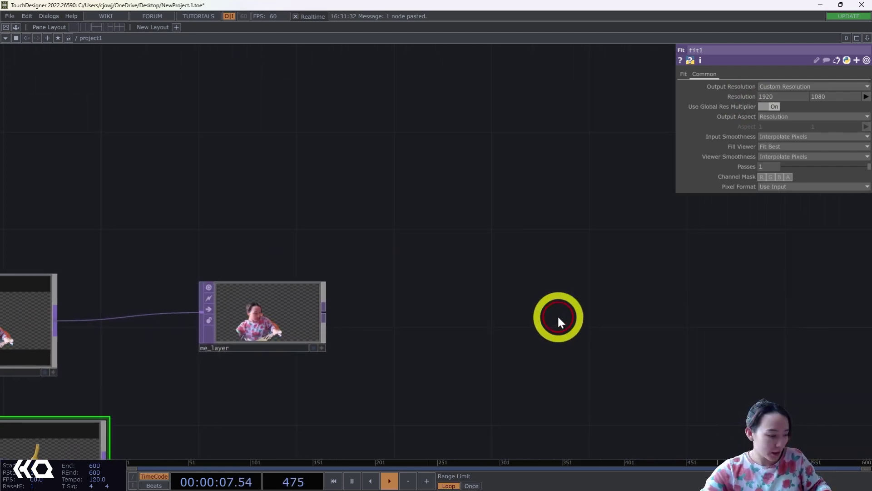
{"action": "key", "text": "Tab"}
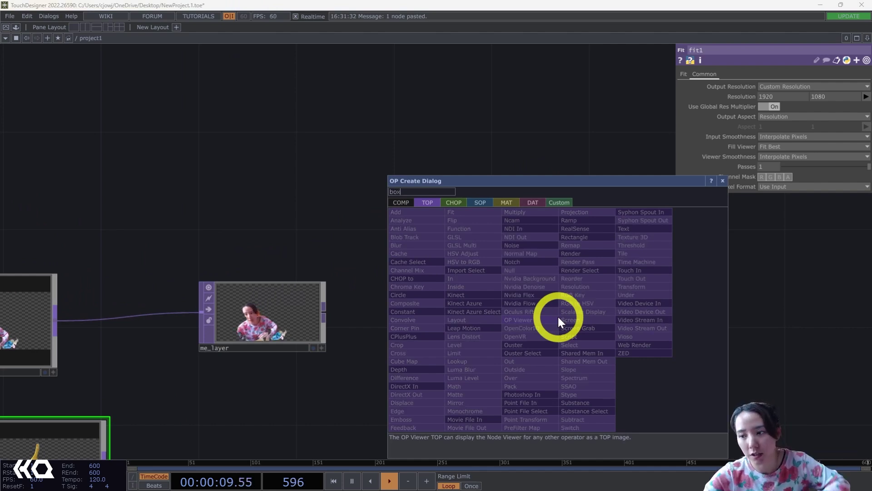
{"action": "type", "text": "box"}
{"action": "left_click", "coordinate": [482, 203]}
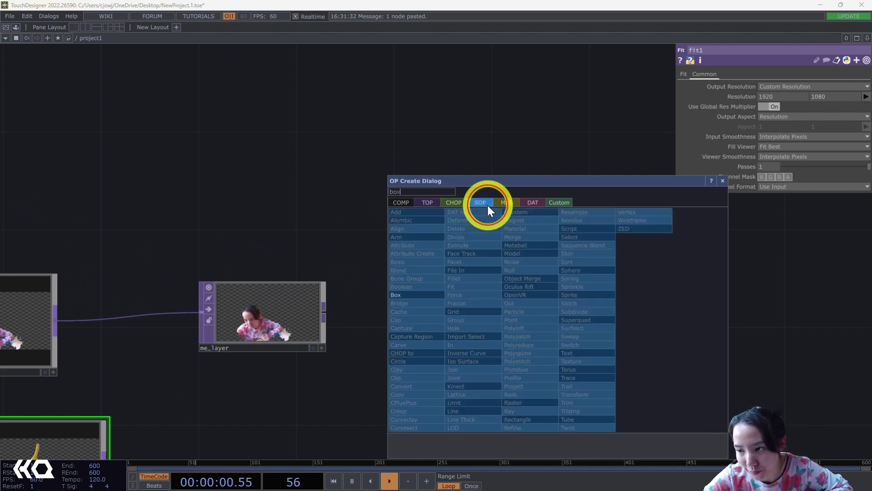
{"action": "left_click", "coordinate": [410, 296]}
{"action": "left_click", "coordinate": [485, 284]}
{"action": "left_click_drag", "start_coordinate": [464, 172], "coordinate": [367, 152]}
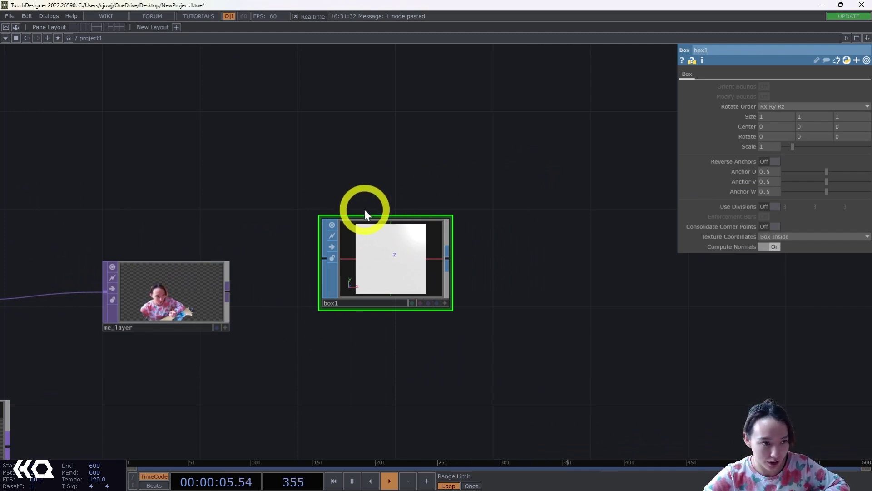
Check me_layer's image size and aspect information.
{"action": "scroll", "coordinate": [173, 285], "scroll_direction": "up", "scroll_amount": 3}
{"action": "middle_click", "coordinate": [173, 285]}
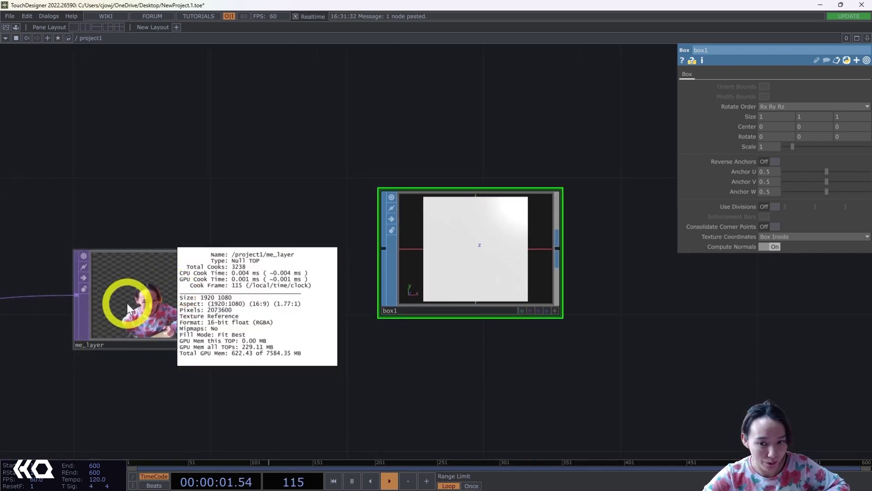
{"action": "middle_click", "coordinate": [202, 282]}
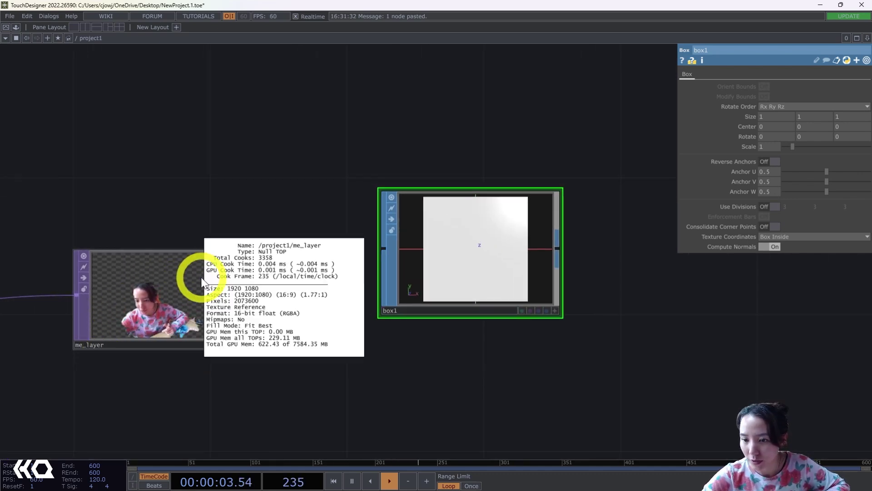
Replace box1 with a Grid SOP and set the grid's X size to the expression 16/9.
{"action": "left_click", "coordinate": [331, 203]}
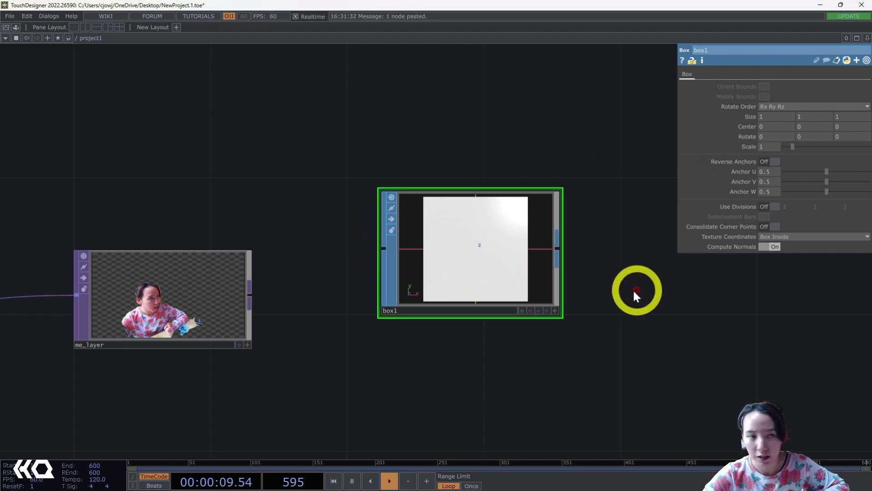
{"action": "left_click_drag", "start_coordinate": [634, 289], "coordinate": [406, 249]}
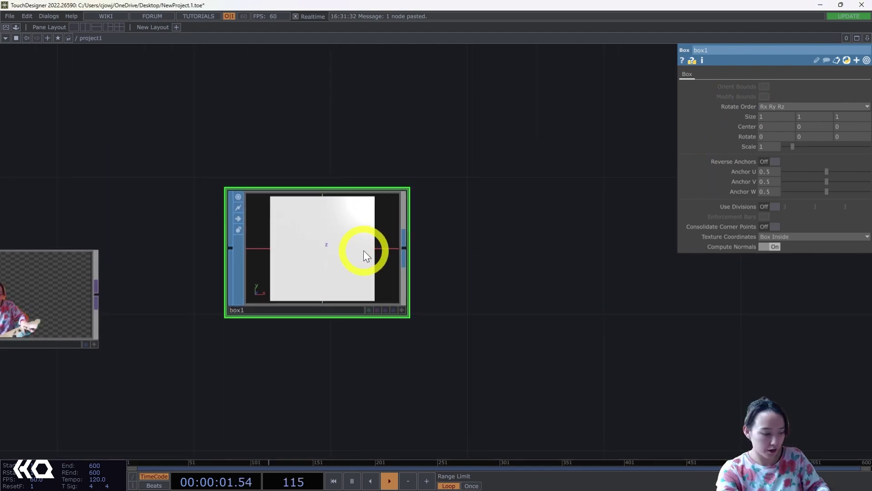
{"action": "key", "text": "Delete"}
{"action": "key", "text": "Tab"}
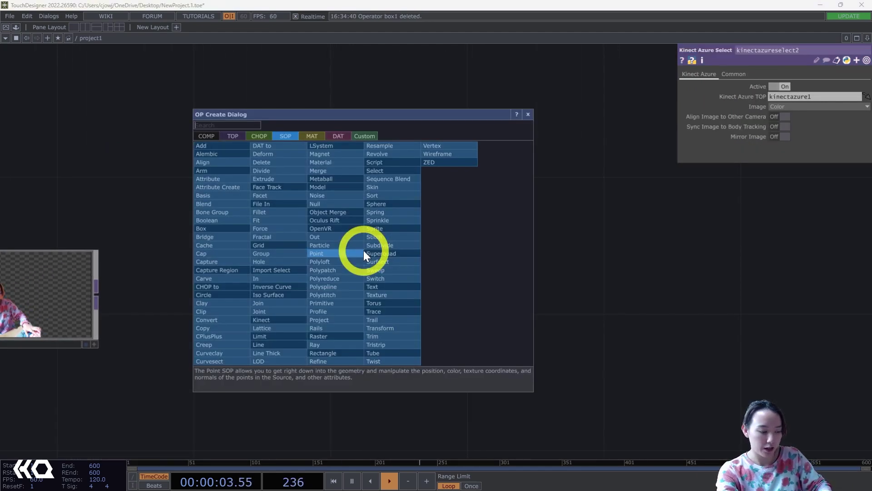
{"action": "type", "text": "gri"}
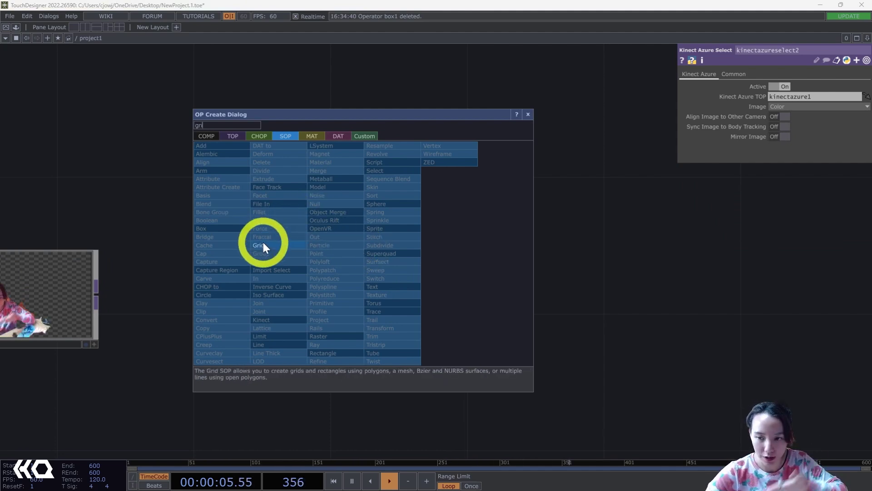
{"action": "left_click", "coordinate": [264, 245]}
{"action": "left_click", "coordinate": [384, 252]}
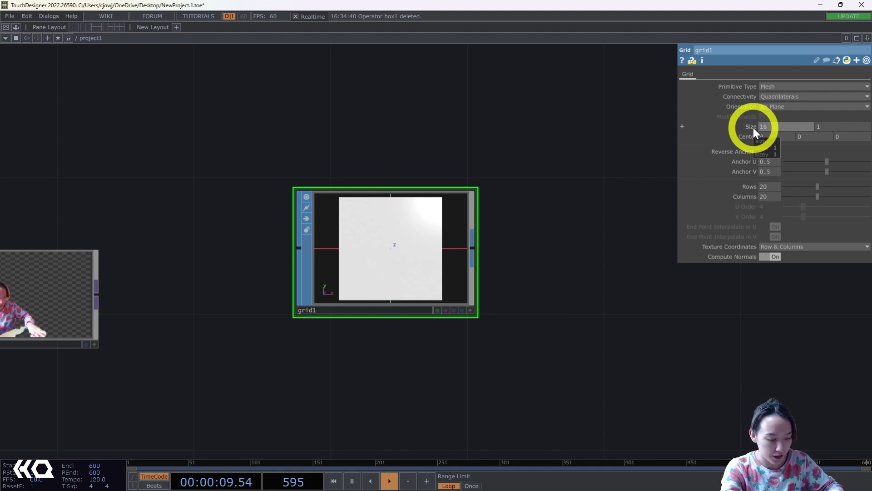
{"action": "type", "text": "16/9"}
{"action": "key", "text": "Return"}
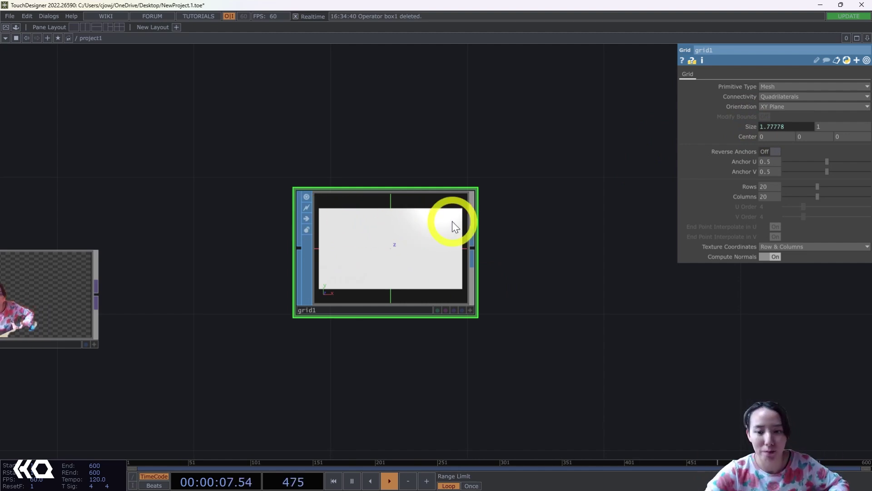
Add a Geometry COMP fed from grid1's output.
{"action": "scroll", "coordinate": [452, 222], "scroll_direction": "down", "scroll_amount": 3}
{"action": "left_click_drag", "start_coordinate": [326, 367], "coordinate": [228, 382]}
{"action": "scroll", "coordinate": [350, 243], "scroll_direction": "up", "scroll_amount": 3}
{"action": "left_click_drag", "start_coordinate": [399, 218], "coordinate": [313, 232]}
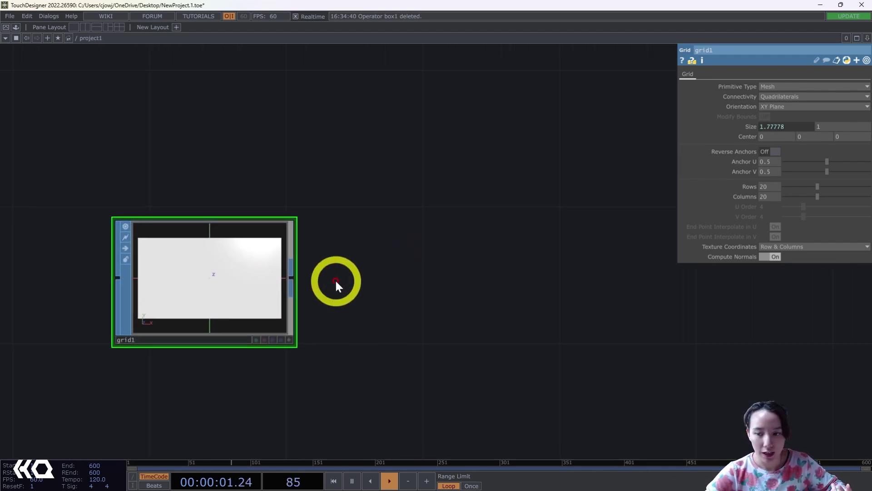
{"action": "right_click", "coordinate": [292, 279]}
{"action": "left_click", "coordinate": [137, 167]}
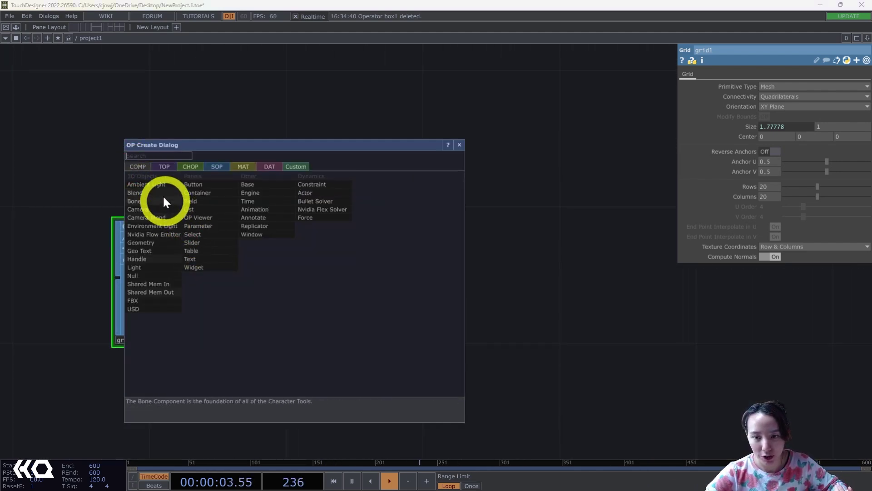
{"action": "type", "text": "ge"}
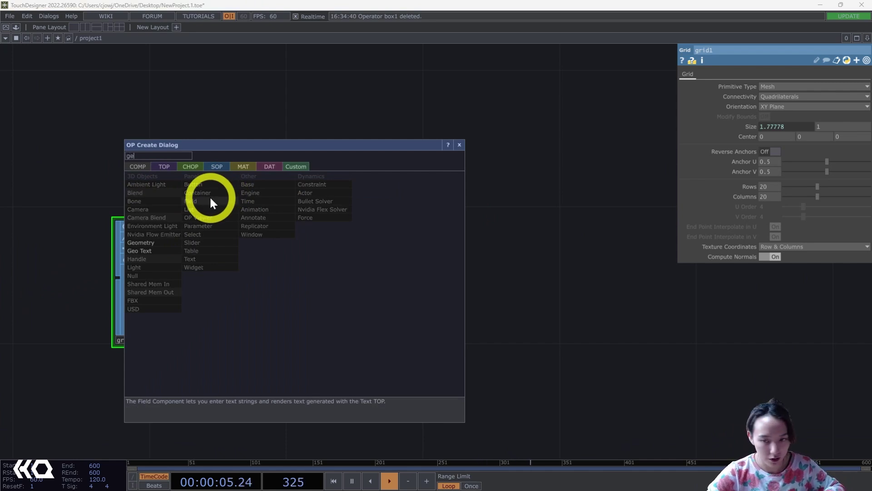
{"action": "left_click", "coordinate": [154, 242]}
{"action": "left_click", "coordinate": [450, 289]}
Add a Constant MAT in the empty network space above geo1.
{"action": "left_click_drag", "start_coordinate": [493, 163], "coordinate": [403, 177]}
{"action": "key", "text": "Tab"}
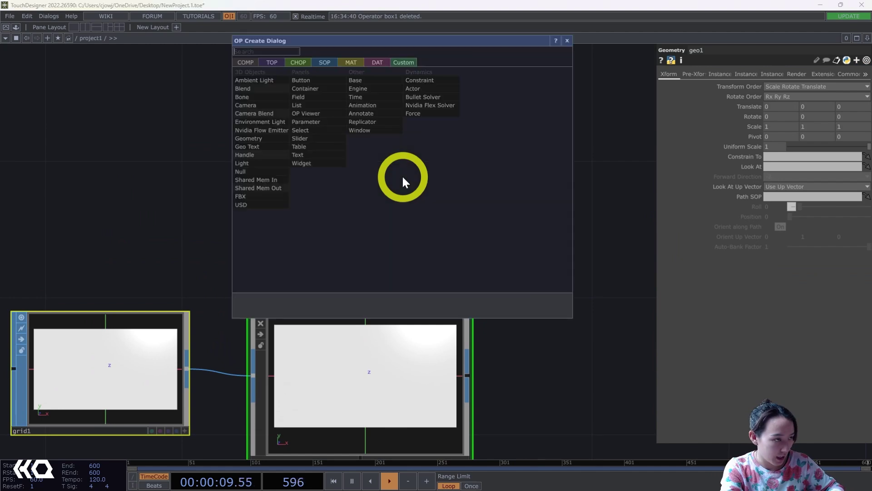
{"action": "type", "text": "con"}
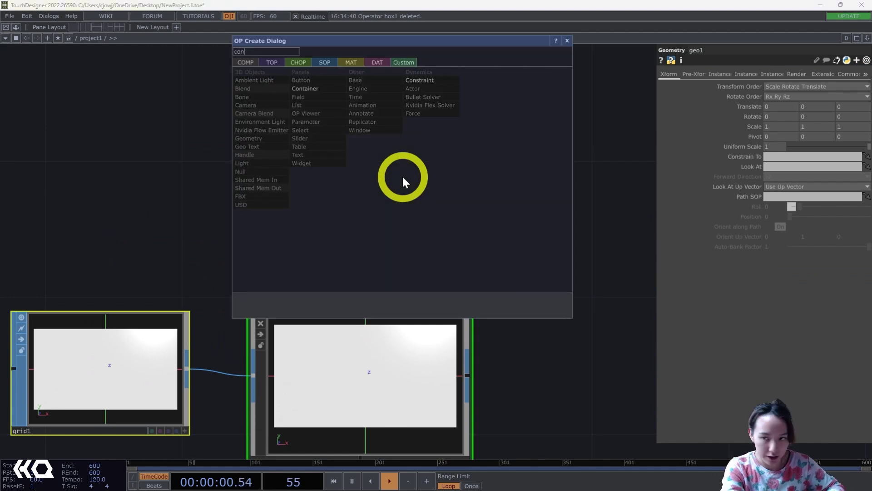
{"action": "left_click", "coordinate": [348, 63]}
{"action": "left_click", "coordinate": [239, 73]}
{"action": "left_click", "coordinate": [391, 142]}
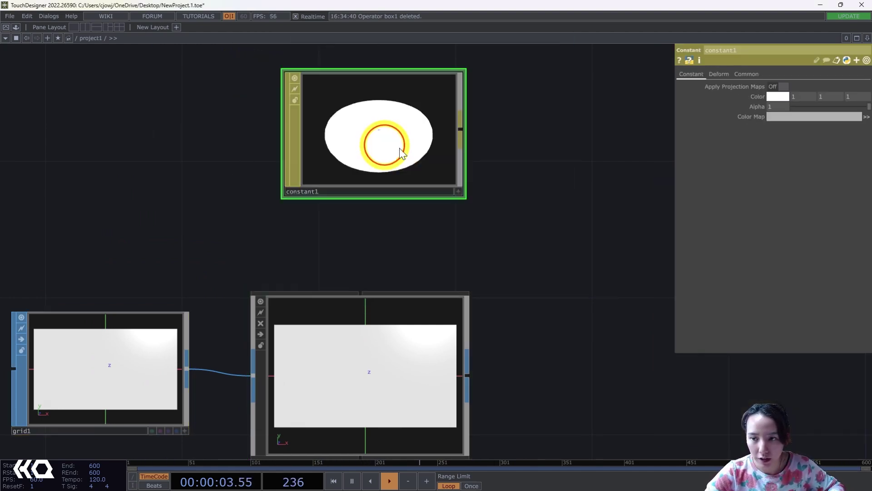
Add a Camera COMP above the grid and geometry nodes, beyond the constant material.
{"action": "scroll", "coordinate": [516, 225], "scroll_direction": "down", "scroll_amount": 3}
{"action": "scroll", "coordinate": [520, 226], "scroll_direction": "down", "scroll_amount": 4}
{"action": "left_click_drag", "start_coordinate": [524, 259], "coordinate": [479, 273]}
{"action": "double_click", "coordinate": [532, 238]}
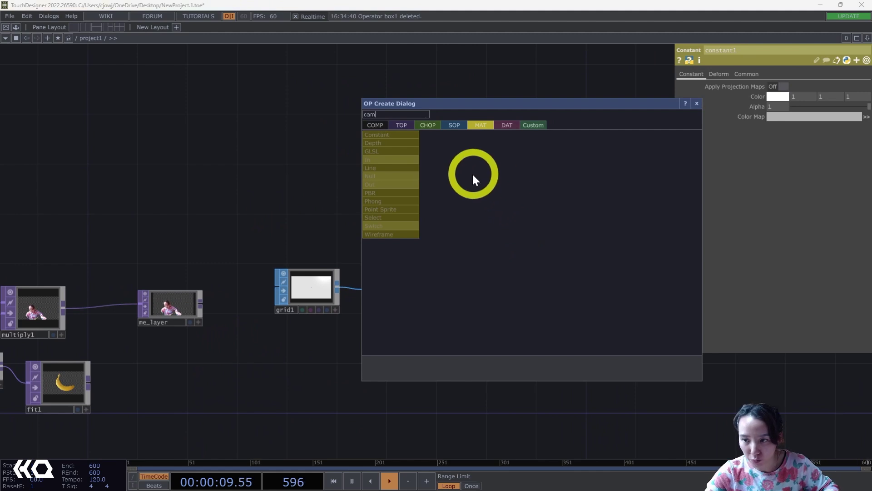
{"action": "left_click", "coordinate": [383, 127]}
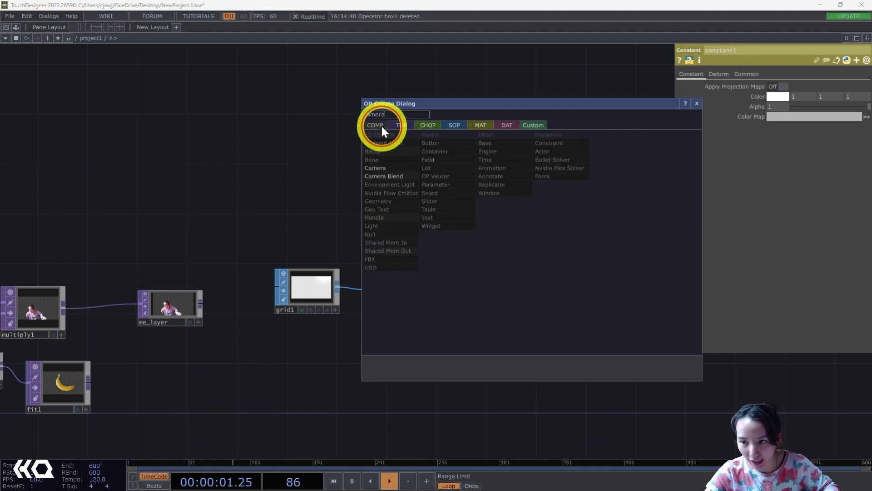
{"action": "left_click", "coordinate": [386, 166]}
{"action": "left_click", "coordinate": [332, 117]}
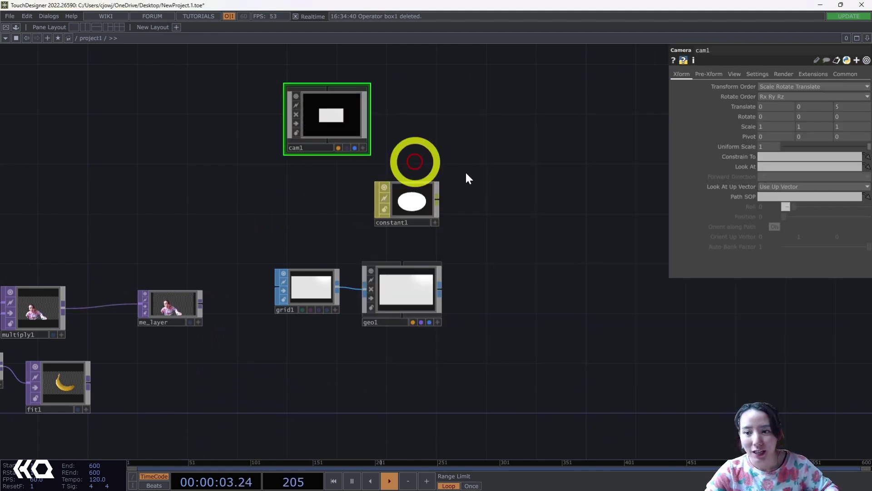
Add a Light COMP beside cam1.
{"action": "double_click", "coordinate": [496, 179]}
{"action": "type", "text": "light"}
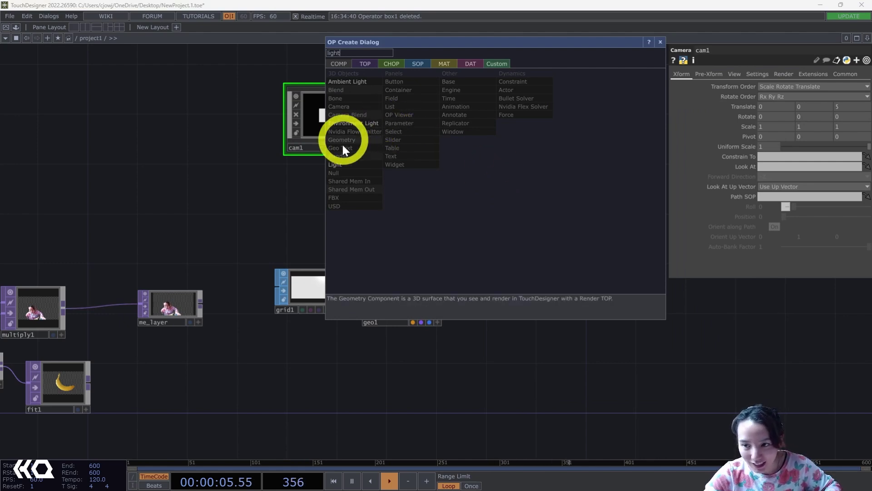
{"action": "left_click", "coordinate": [335, 165]}
{"action": "left_click", "coordinate": [467, 109]}
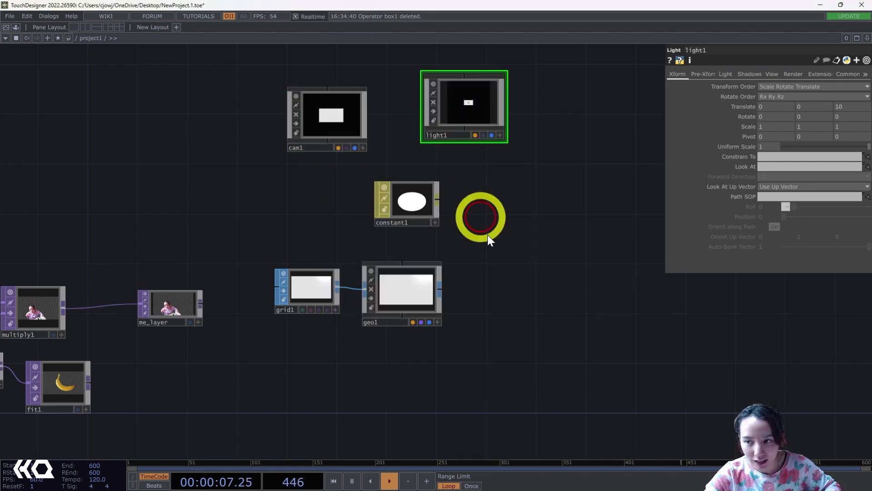
Add a Render TOP in the empty network space beyond geo1.
{"action": "double_click", "coordinate": [507, 263]}
{"action": "type", "text": "render"}
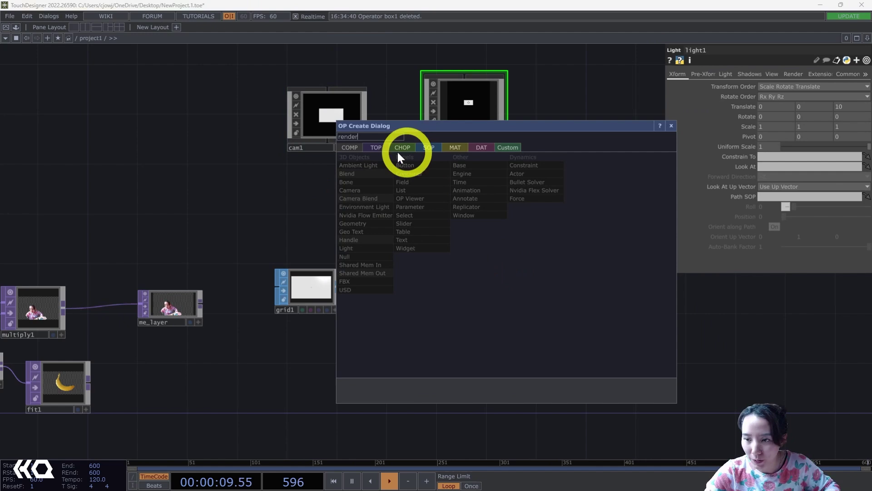
{"action": "left_click", "coordinate": [377, 147]}
{"action": "left_click", "coordinate": [526, 201]}
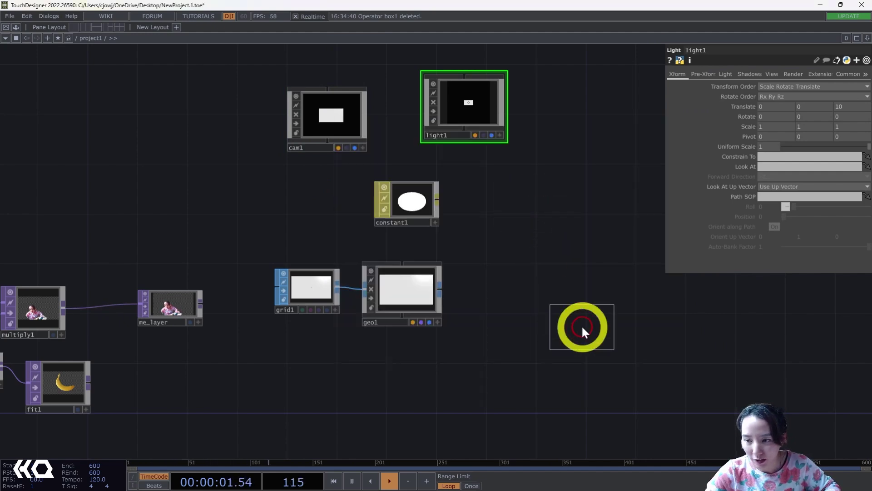
{"action": "left_click", "coordinate": [545, 317]}
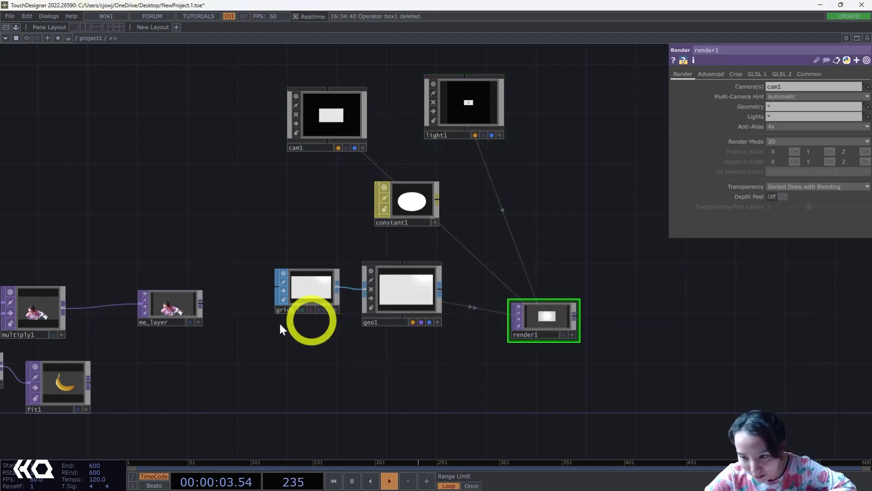
Use me_layer as constant1's color map and assign constant1 as geo1's material.
{"action": "left_click_drag", "start_coordinate": [173, 303], "coordinate": [413, 273]}
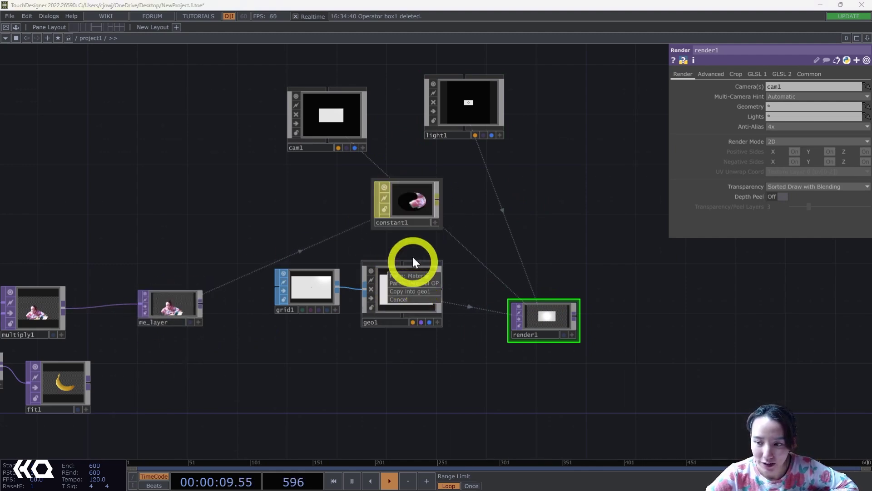
{"action": "scroll", "coordinate": [454, 299], "scroll_direction": "up", "scroll_amount": 5}
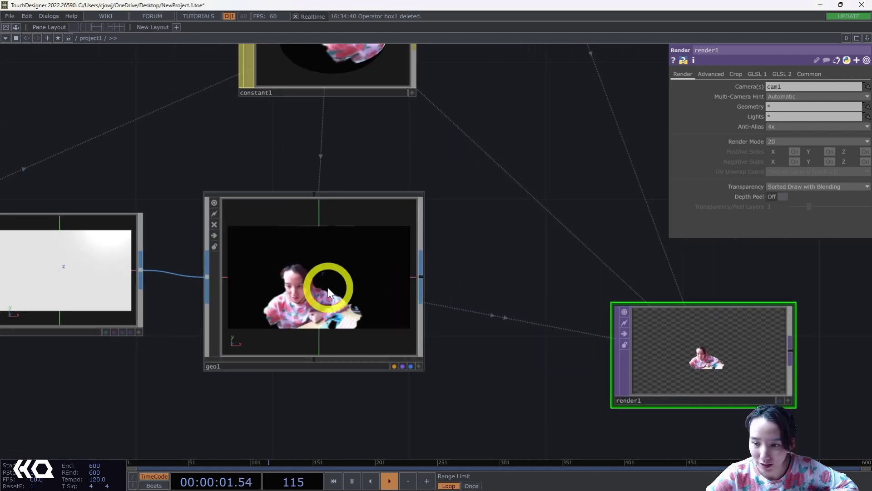
{"action": "scroll", "coordinate": [273, 301], "scroll_direction": "up", "scroll_amount": 3}
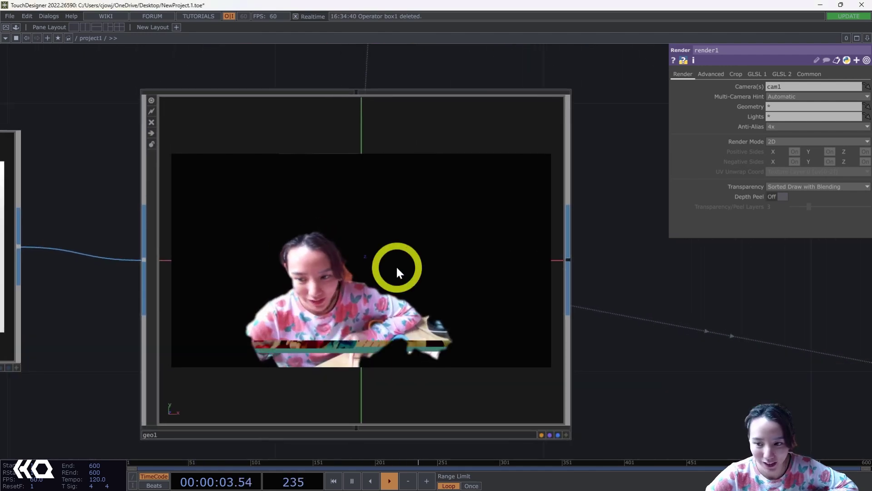
Turn on Blending (Transparency) for the constant1 material.
{"action": "left_click", "coordinate": [396, 266]}
{"action": "scroll", "coordinate": [477, 114], "scroll_direction": "down", "scroll_amount": 5}
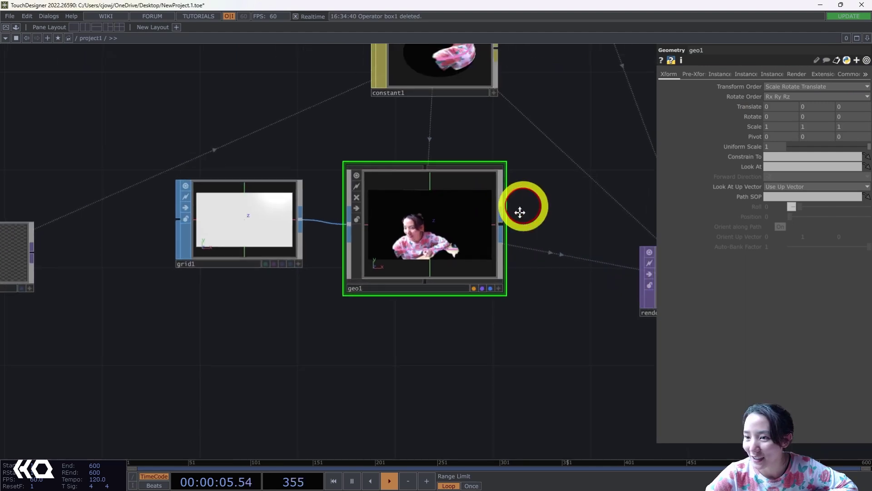
{"action": "left_click", "coordinate": [447, 63]}
{"action": "left_click", "coordinate": [738, 74]}
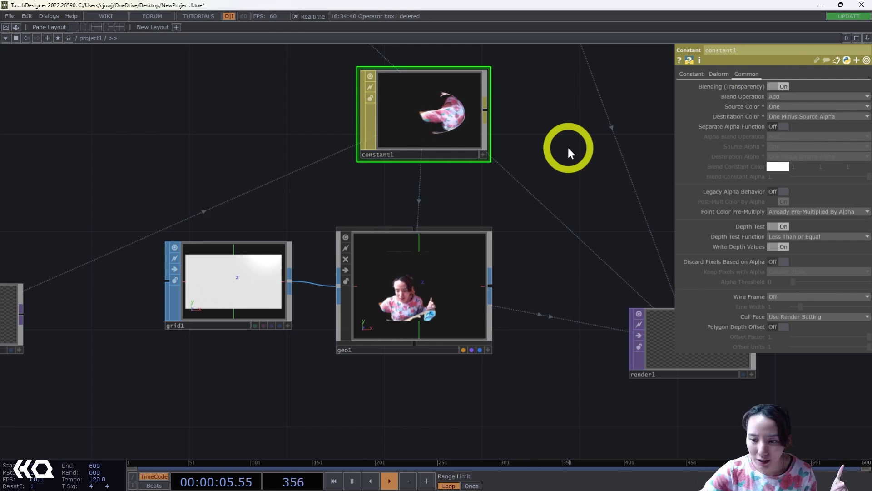
Try grid1 with an X size of 1 and set it back to 16/9.
{"action": "left_click", "coordinate": [249, 257]}
{"action": "scroll", "coordinate": [253, 191], "scroll_direction": "up", "scroll_amount": 4}
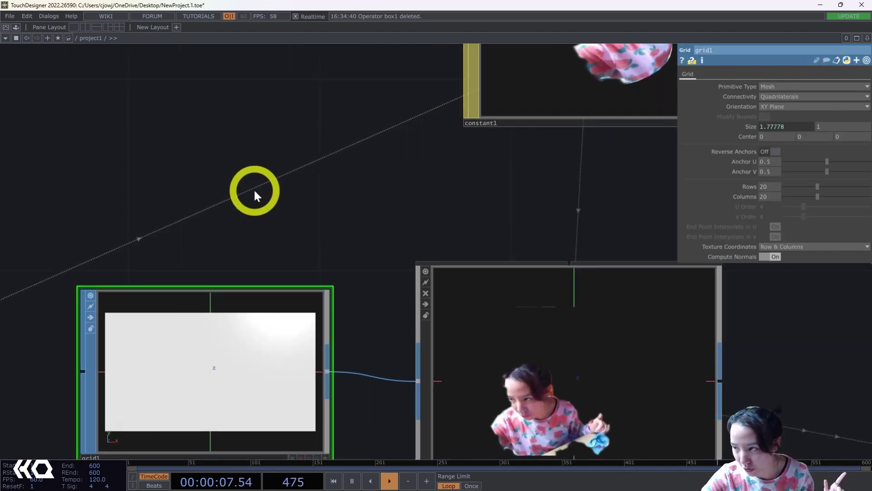
{"action": "left_click_drag", "start_coordinate": [254, 191], "coordinate": [367, 95]}
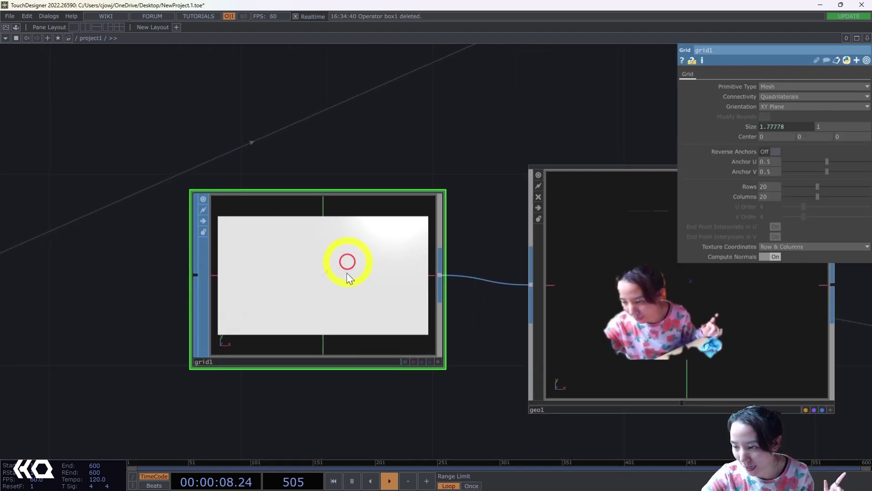
{"action": "left_click", "coordinate": [753, 127]}
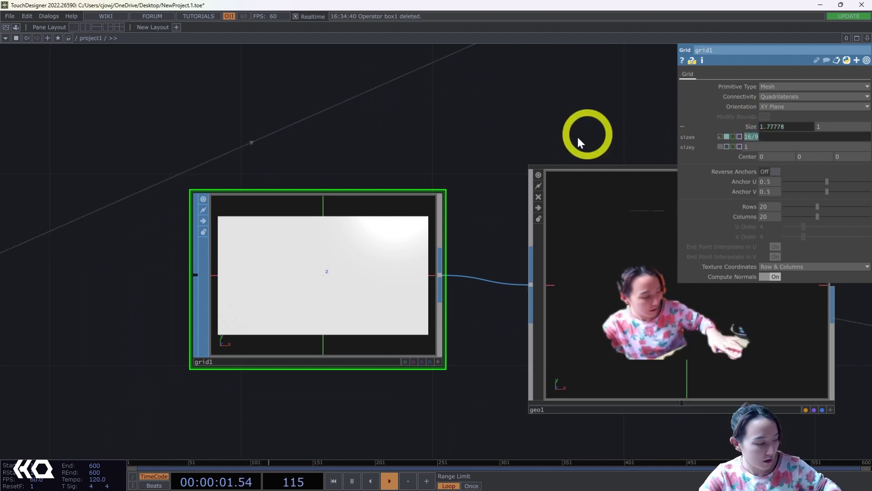
{"action": "type", "text": "1"}
{"action": "key", "text": "Return"}
{"action": "left_click_drag", "start_coordinate": [482, 86], "coordinate": [389, 80]}
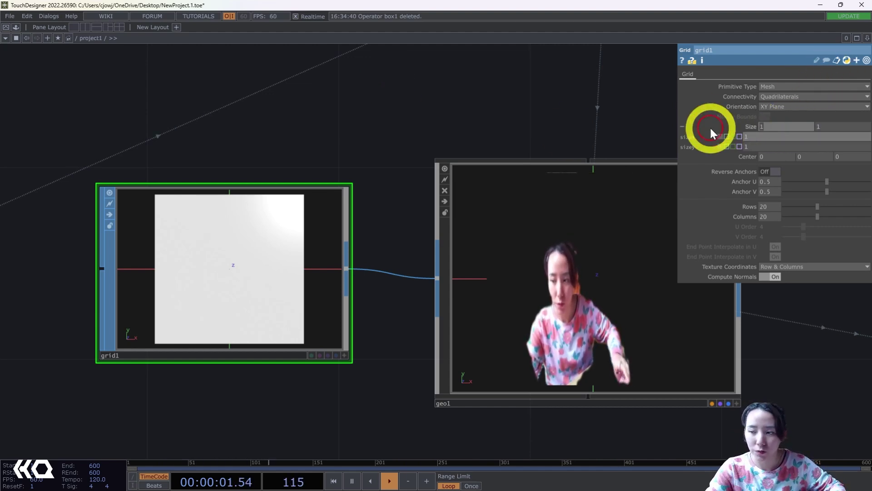
{"action": "type", "text": "16/9"}
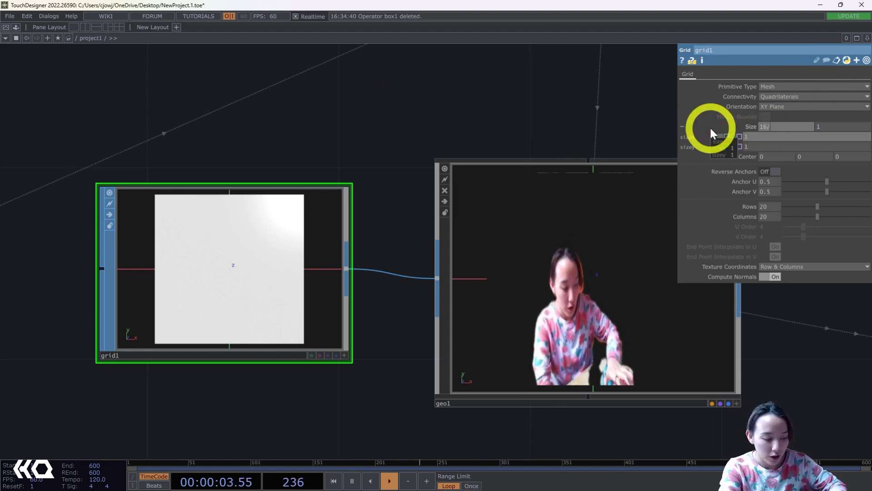
{"action": "key", "text": "Return"}
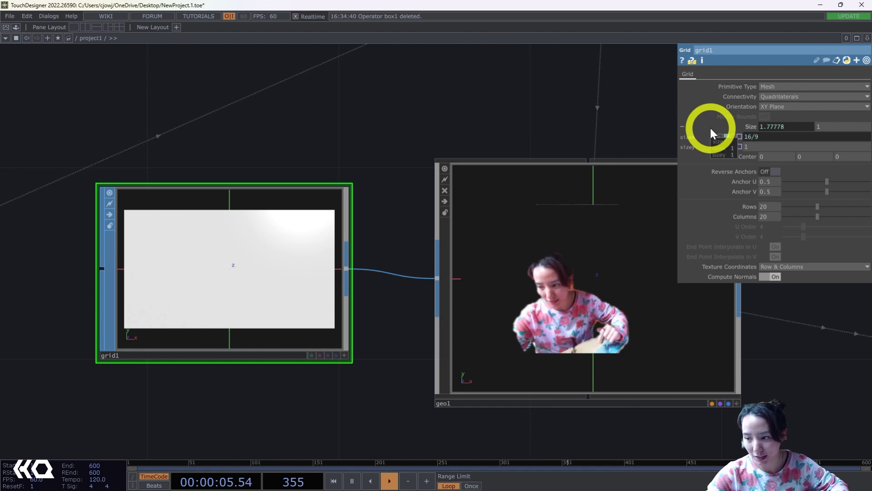
Try the fit1 banana image as me_layer's input, then reconnect multiply1 and check the result on geo1.
{"action": "key", "text": "h"}
{"action": "left_click_drag", "start_coordinate": [598, 274], "coordinate": [519, 334]}
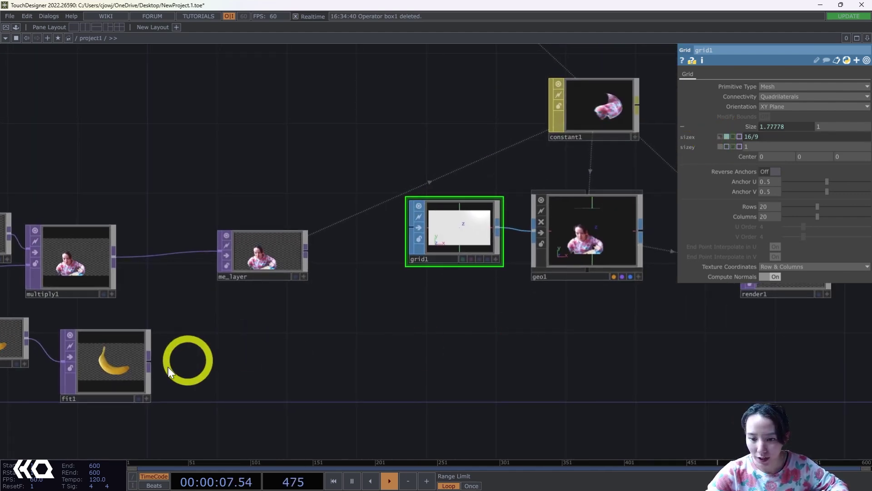
{"action": "left_click_drag", "start_coordinate": [148, 360], "coordinate": [208, 261]}
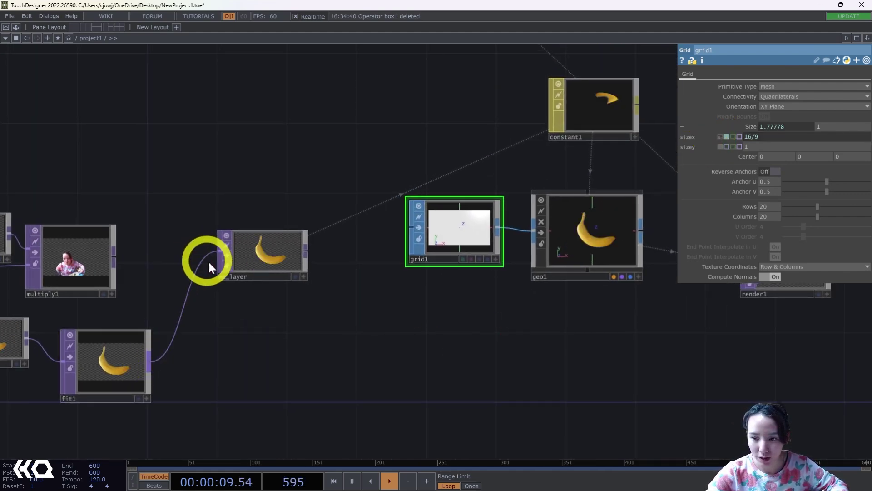
{"action": "left_click", "coordinate": [588, 283]}
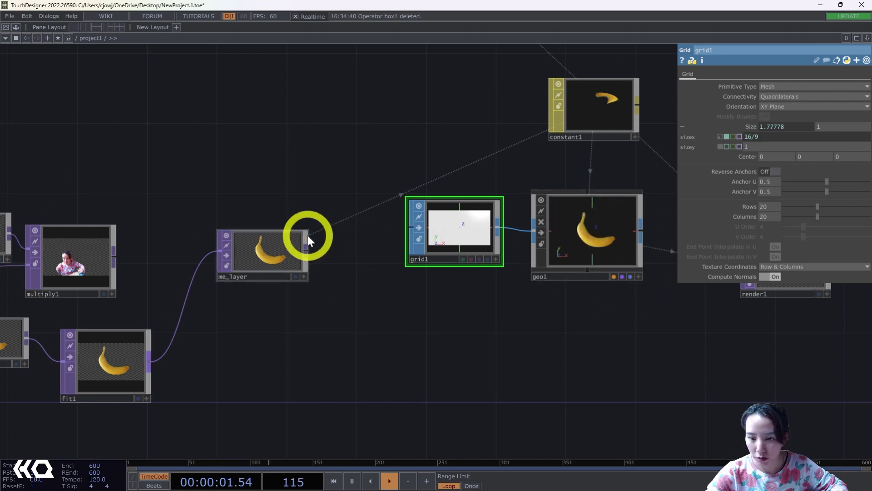
{"action": "left_click_drag", "start_coordinate": [117, 263], "coordinate": [221, 252]}
{"action": "left_click_drag", "start_coordinate": [244, 378], "coordinate": [57, 379]}
{"action": "scroll", "coordinate": [409, 227], "scroll_direction": "up", "scroll_amount": 6}
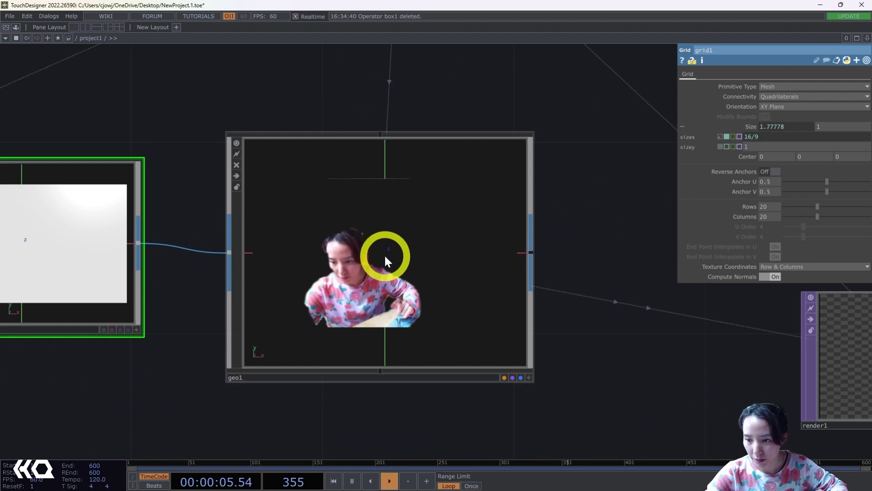
Add a Line SOP to the network in the empty area above multiply1 and me_layer.
{"action": "scroll", "coordinate": [388, 256], "scroll_direction": "down", "scroll_amount": 2}
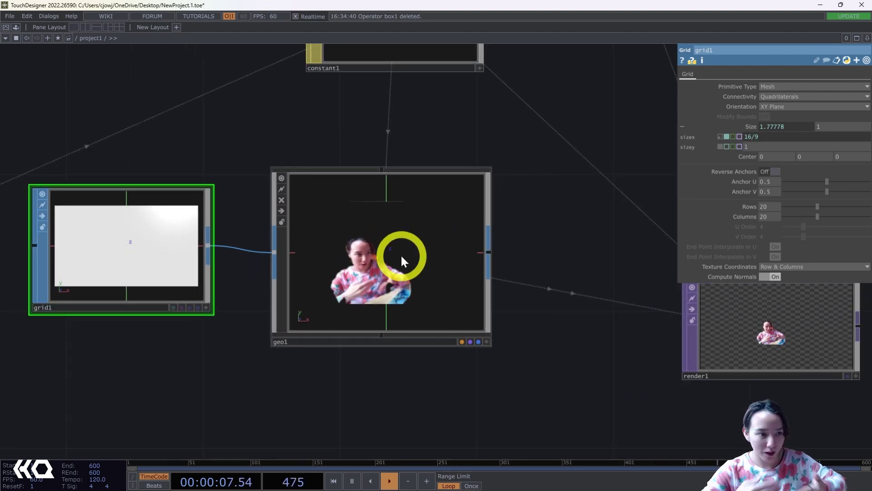
{"action": "scroll", "coordinate": [401, 257], "scroll_direction": "down", "scroll_amount": 5}
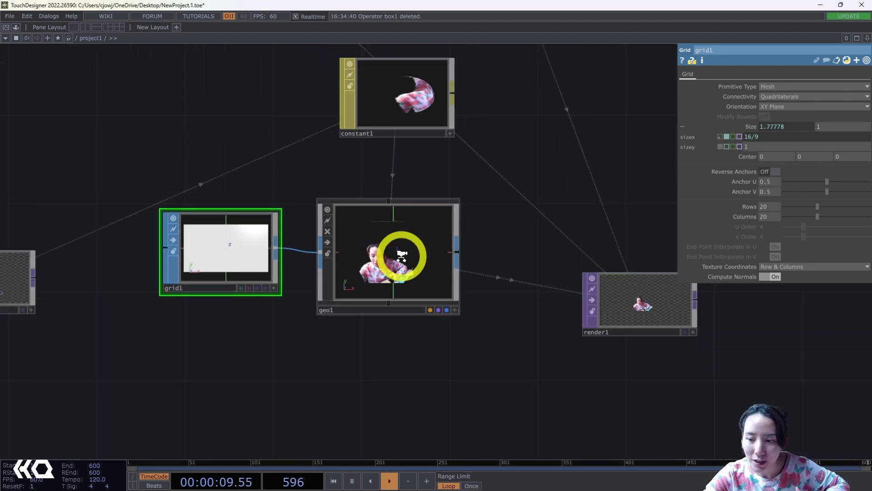
{"action": "left_click_drag", "start_coordinate": [142, 133], "coordinate": [286, 206]}
{"action": "double_click", "coordinate": [285, 206]}
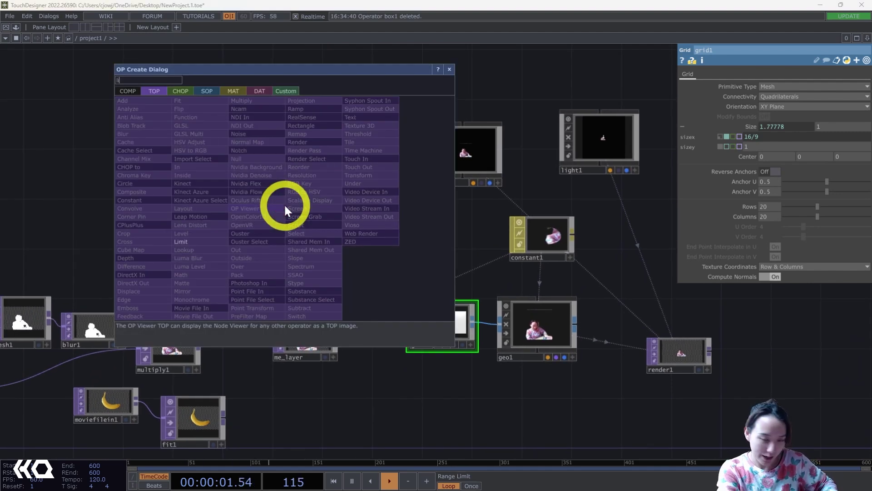
{"action": "type", "text": "lin"}
{"action": "left_click", "coordinate": [202, 91]}
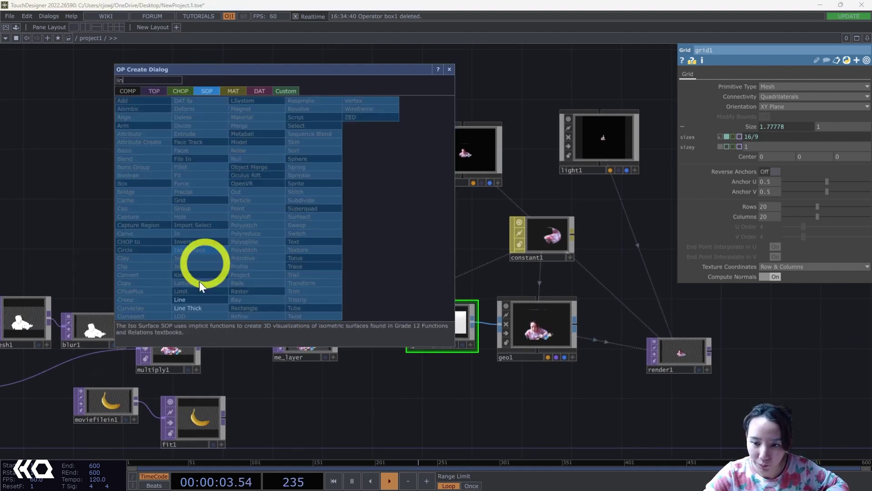
{"action": "left_click", "coordinate": [190, 295]}
{"action": "left_click", "coordinate": [223, 234]}
{"action": "scroll", "coordinate": [200, 225], "scroll_direction": "up", "scroll_amount": 2}
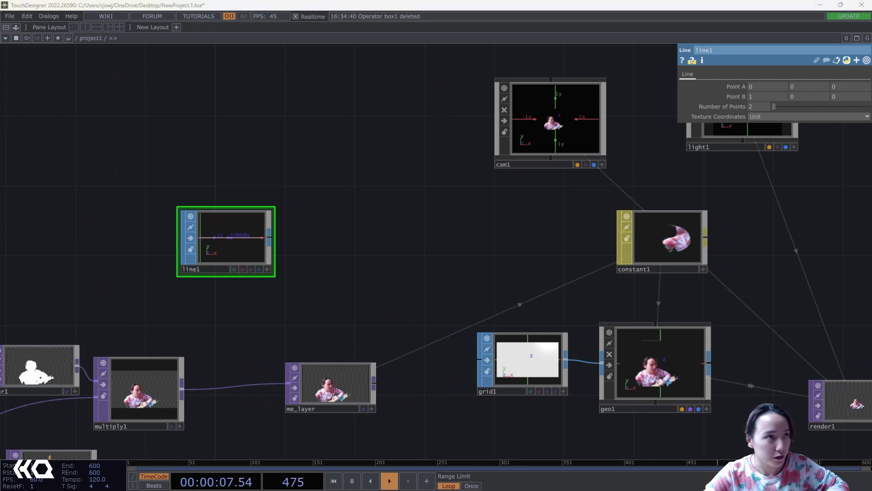
Set line1's Point A to 0, 0, 1 and Point B to 0, 0, 7, with 10 points.
{"action": "left_click", "coordinate": [241, 241]}
{"action": "left_click", "coordinate": [816, 99]}
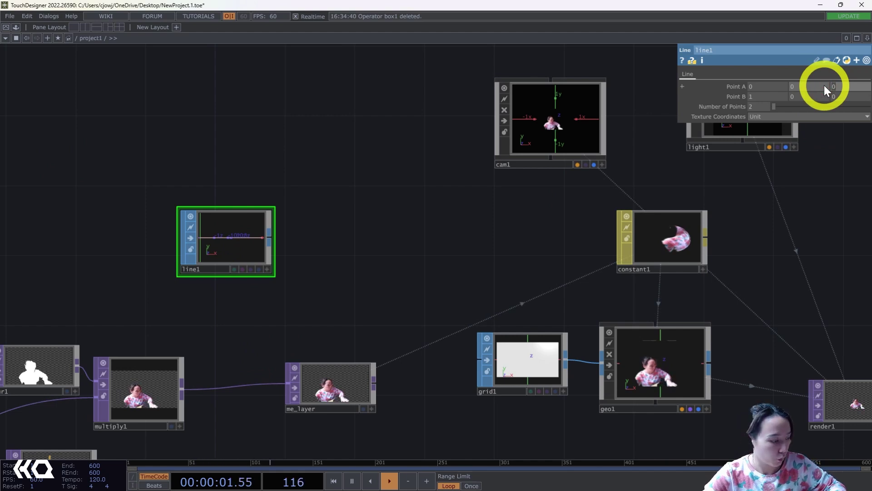
{"action": "type", "text": "1"}
{"action": "left_click", "coordinate": [760, 86]}
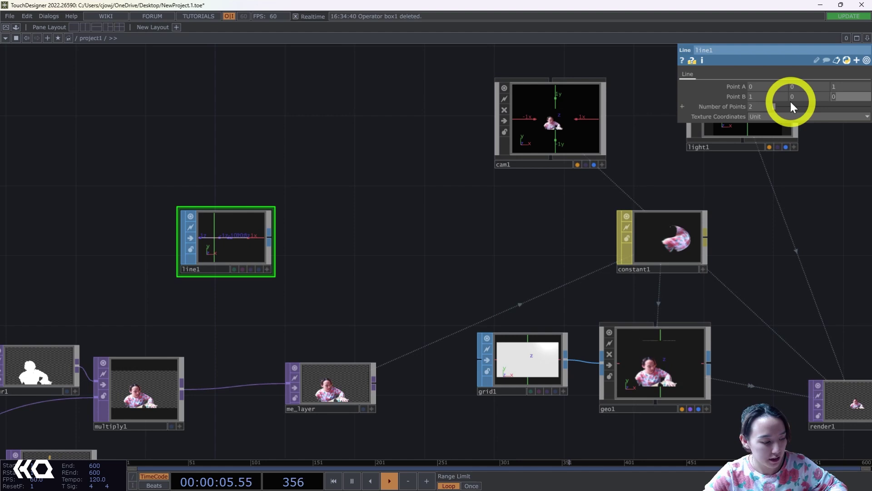
{"action": "type", "text": "7"}
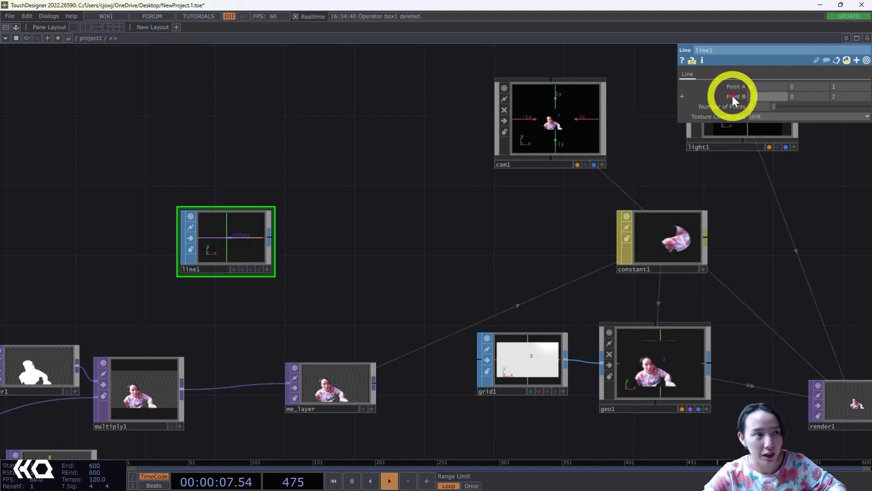
{"action": "type", "text": "0"}
{"action": "left_click_drag", "start_coordinate": [742, 230], "coordinate": [746, 230]}
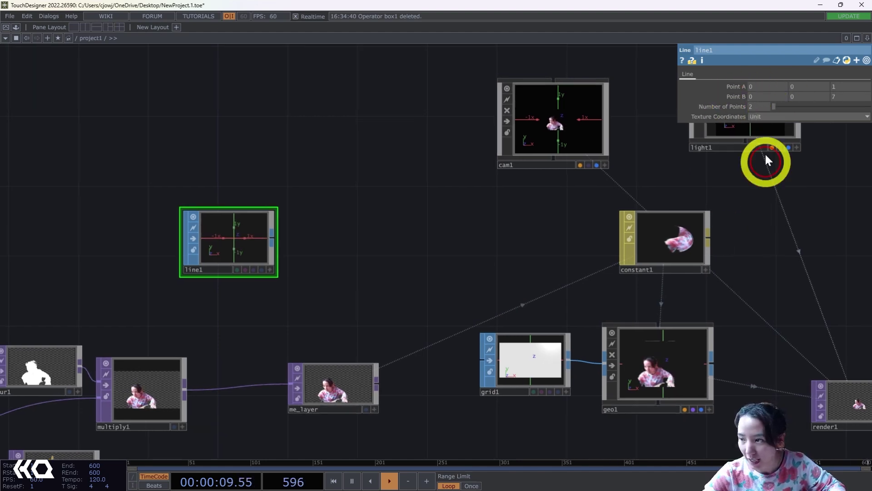
{"action": "left_click", "coordinate": [726, 107]}
{"action": "type", "text": "10"}
{"action": "key", "text": "Return"}
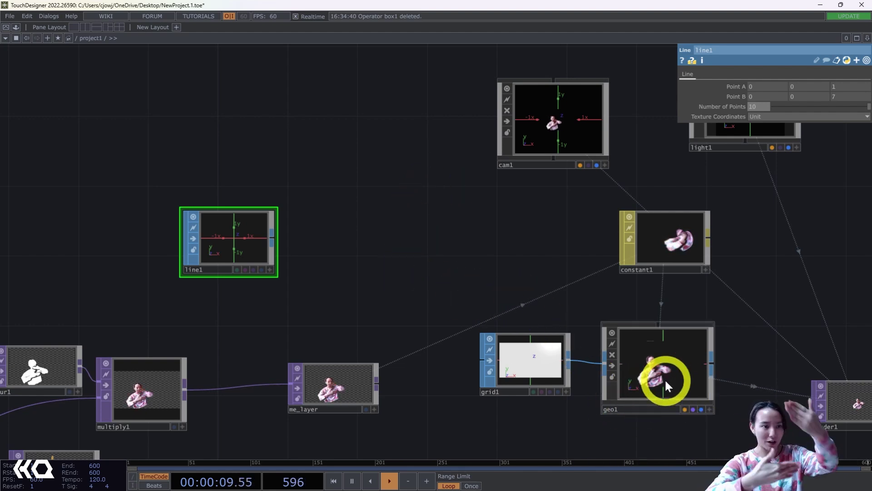
{"action": "left_click", "coordinate": [838, 86]}
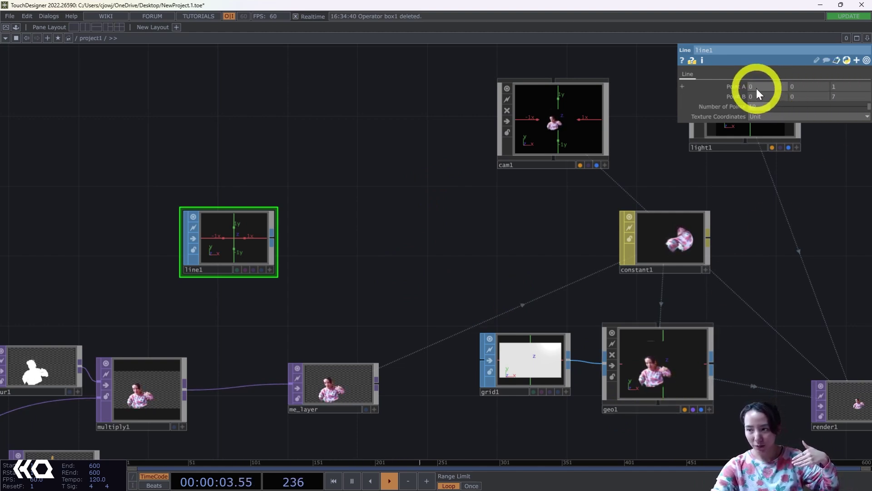
{"action": "left_click", "coordinate": [740, 89]}
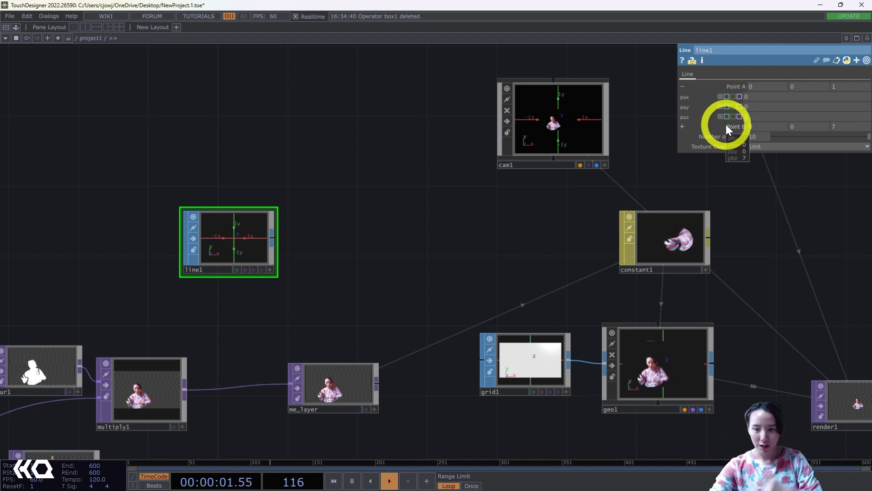
Append a Null SOP to line1's output.
{"action": "right_click", "coordinate": [271, 238]}
{"action": "type", "text": "null"}
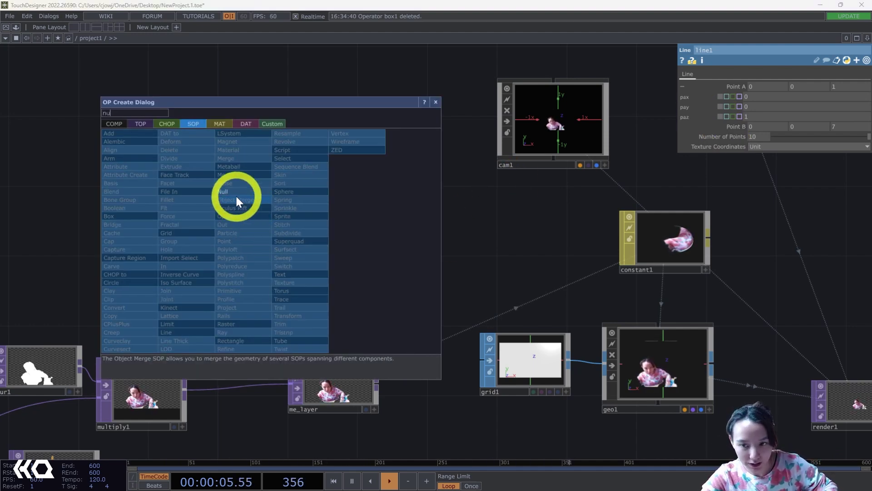
{"action": "left_click", "coordinate": [236, 193]}
{"action": "left_click", "coordinate": [345, 231]}
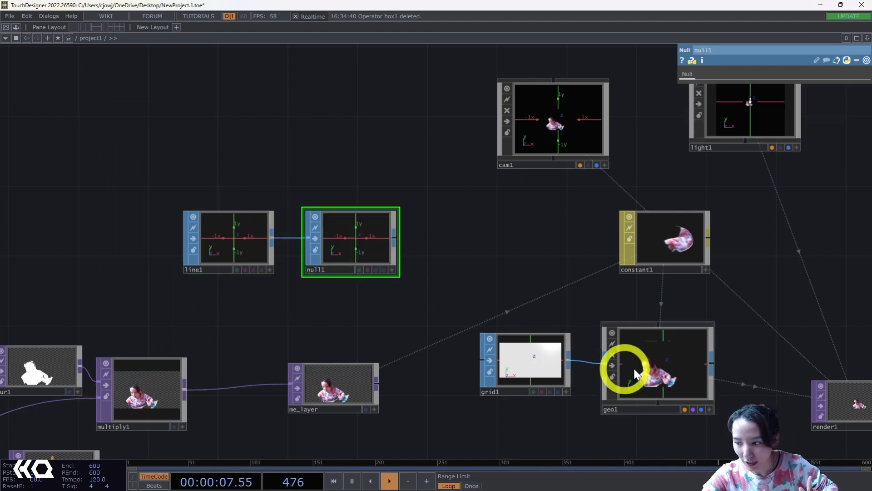
Turn on Instancing for geo1.
{"action": "left_click", "coordinate": [649, 372]}
{"action": "left_click", "coordinate": [717, 74]}
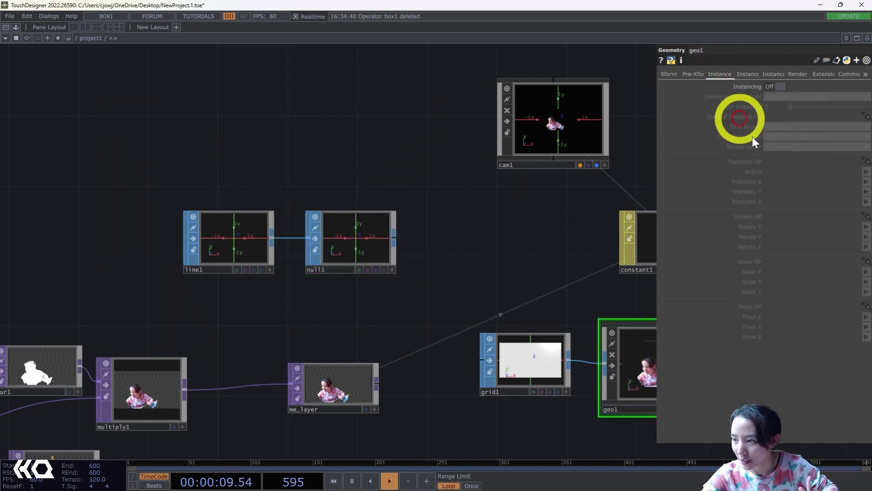
{"action": "left_click", "coordinate": [766, 86]}
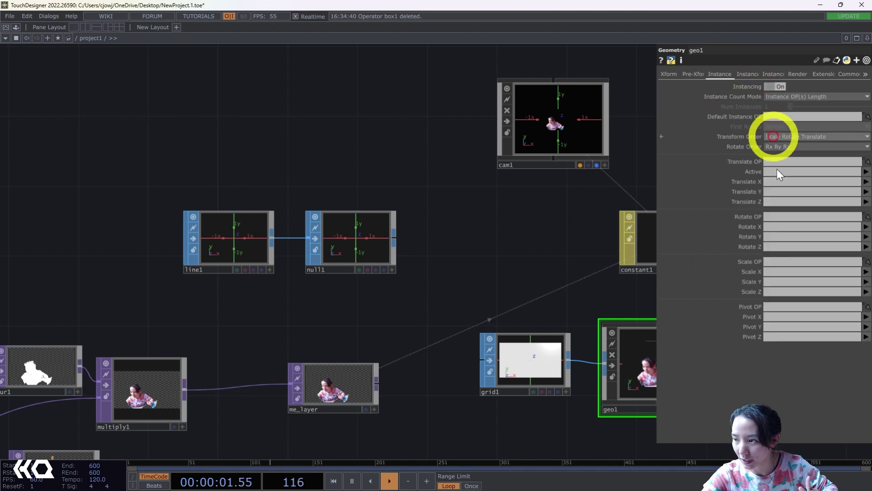
Rename the null connected to line1 as translate_inst.
{"action": "left_click", "coordinate": [350, 236]}
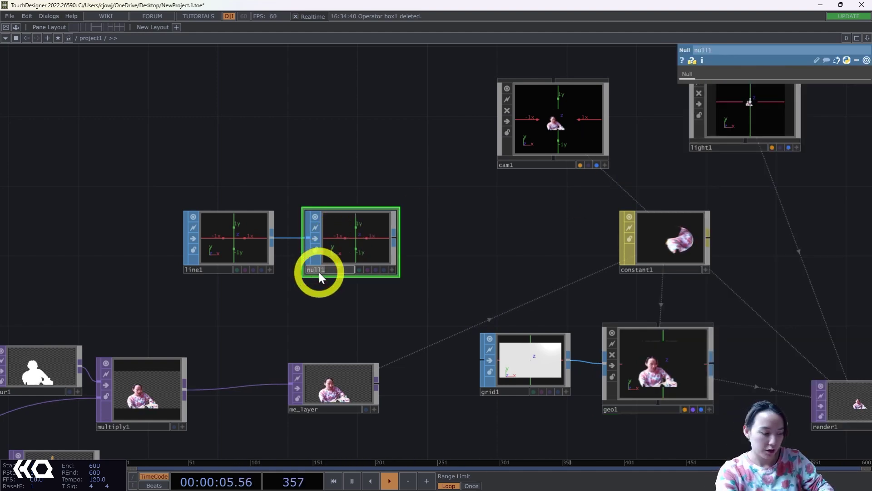
{"action": "type", "text": "translate"}
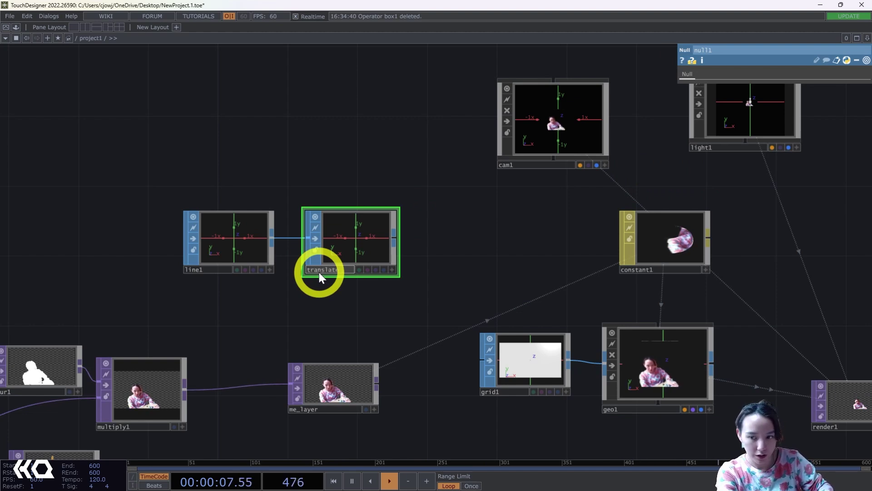
{"action": "type", "text": "_inst"}
{"action": "left_click", "coordinate": [339, 308]}
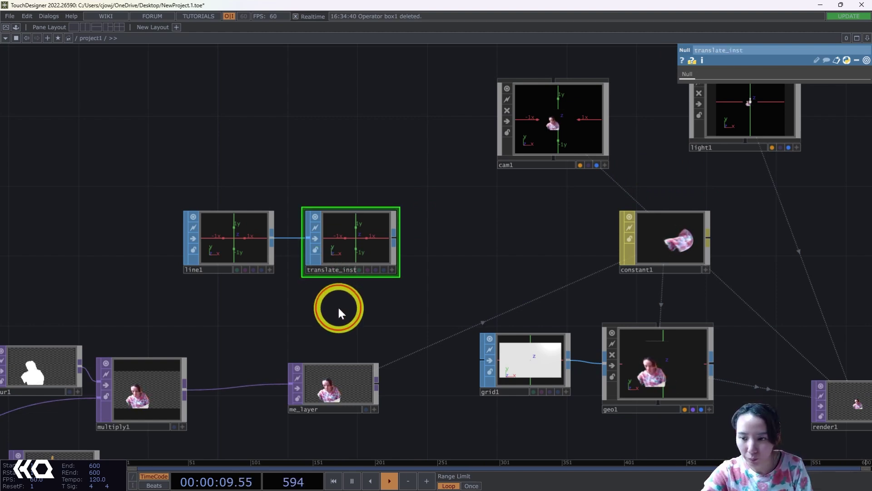
Assign translate_inst as geo1's Translate OP and map Translate X, Y and Z to P(0), P(1) and P(2).
{"action": "left_click", "coordinate": [645, 366]}
{"action": "left_click_drag", "start_coordinate": [386, 241], "coordinate": [779, 162]}
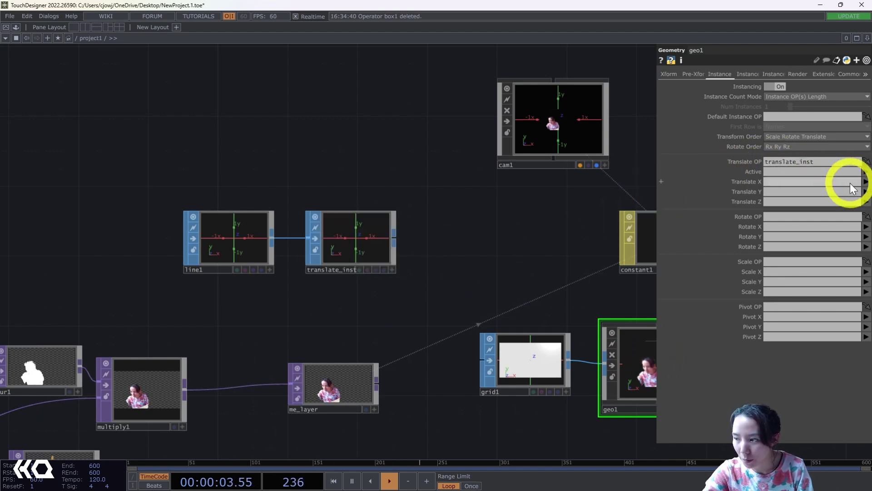
{"action": "left_click", "coordinate": [865, 181]}
{"action": "left_click", "coordinate": [863, 192]}
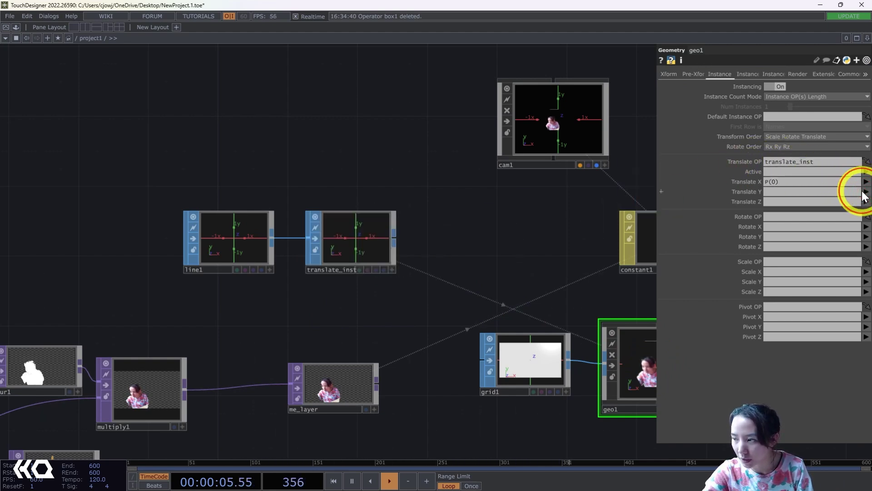
{"action": "left_click", "coordinate": [866, 192]}
{"action": "left_click", "coordinate": [865, 211]}
{"action": "left_click", "coordinate": [866, 201]}
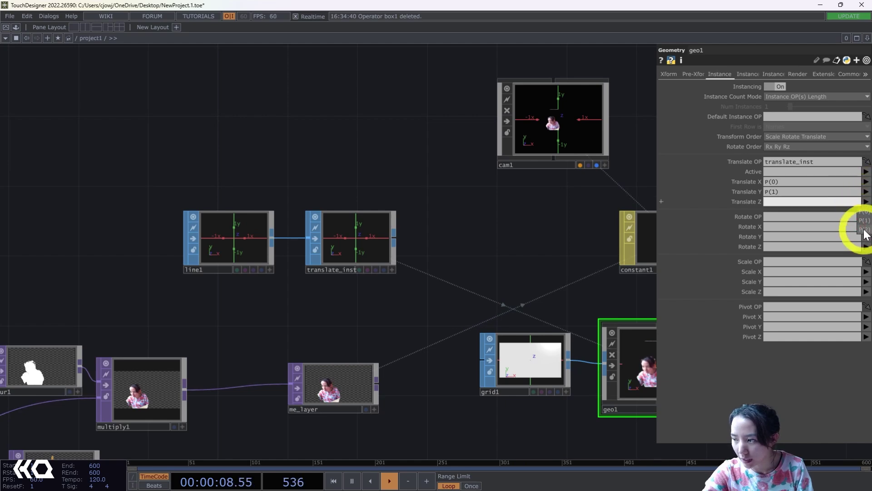
{"action": "left_click", "coordinate": [859, 230]}
Orbit geo1's viewer to examine how the instanced layers are spread along the line.
{"action": "left_click", "coordinate": [700, 247]}
{"action": "left_click_drag", "start_coordinate": [496, 246], "coordinate": [329, 221]}
{"action": "scroll", "coordinate": [431, 328], "scroll_direction": "up", "scroll_amount": 5}
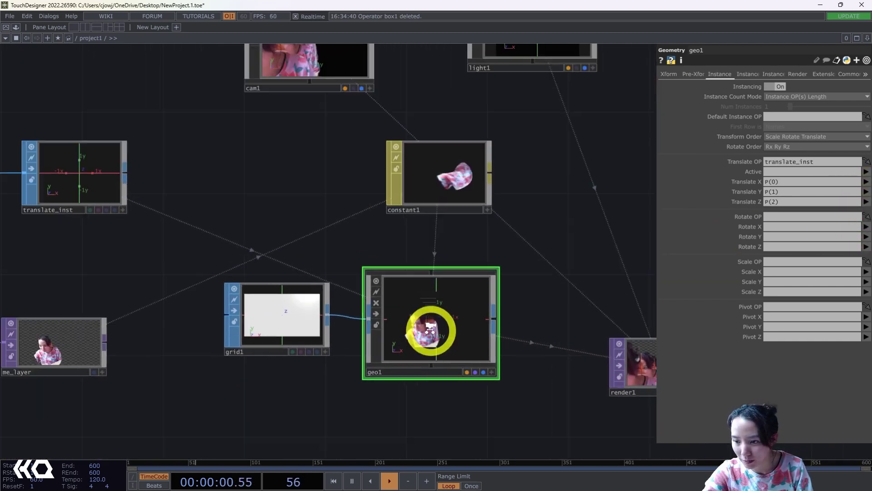
{"action": "left_click_drag", "start_coordinate": [618, 313], "coordinate": [544, 348]}
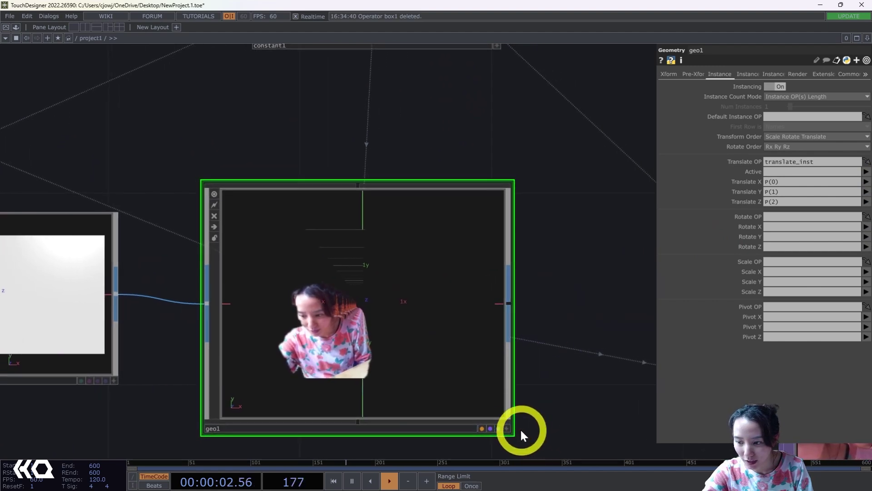
{"action": "left_click", "coordinate": [506, 428]}
{"action": "mouse_move", "coordinate": [414, 382]}
{"action": "left_mouse_down"}
{"action": "mouse_move", "coordinate": [376, 383]}
{"action": "mouse_move", "coordinate": [397, 387]}
{"action": "left_mouse_up"}
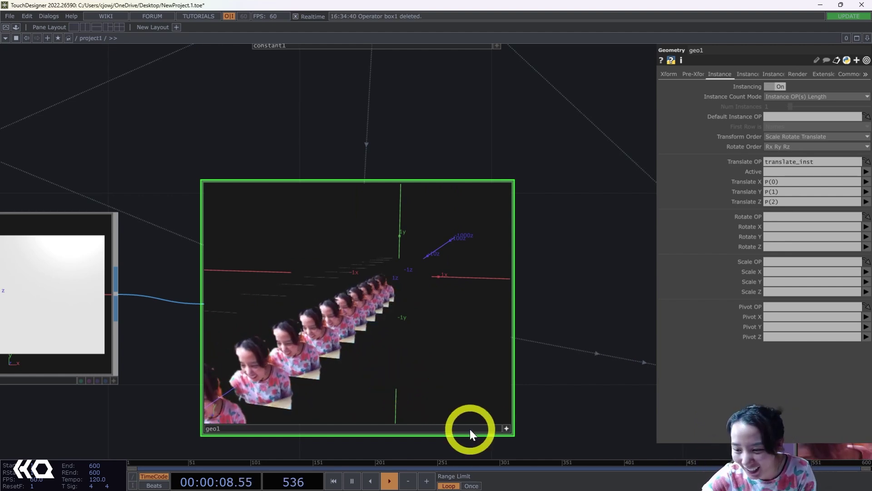
{"action": "left_click_drag", "start_coordinate": [471, 431], "coordinate": [497, 423]}
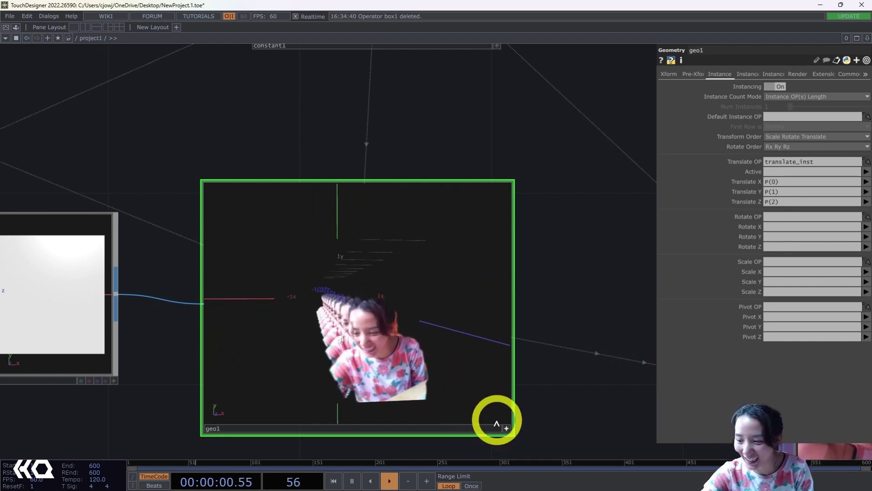
{"action": "left_click", "coordinate": [508, 428]}
Check how the instanced layers appear in render1 and from the camera within the network.
{"action": "scroll", "coordinate": [553, 362], "scroll_direction": "down", "scroll_amount": 5}
{"action": "left_click_drag", "start_coordinate": [517, 345], "coordinate": [359, 326]}
{"action": "scroll", "coordinate": [473, 365], "scroll_direction": "up", "scroll_amount": 1}
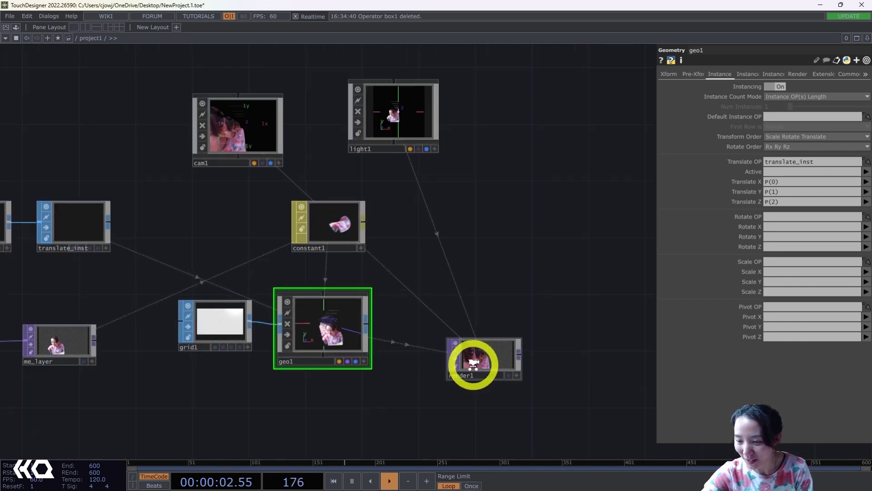
{"action": "scroll", "coordinate": [475, 366], "scroll_direction": "up", "scroll_amount": 5}
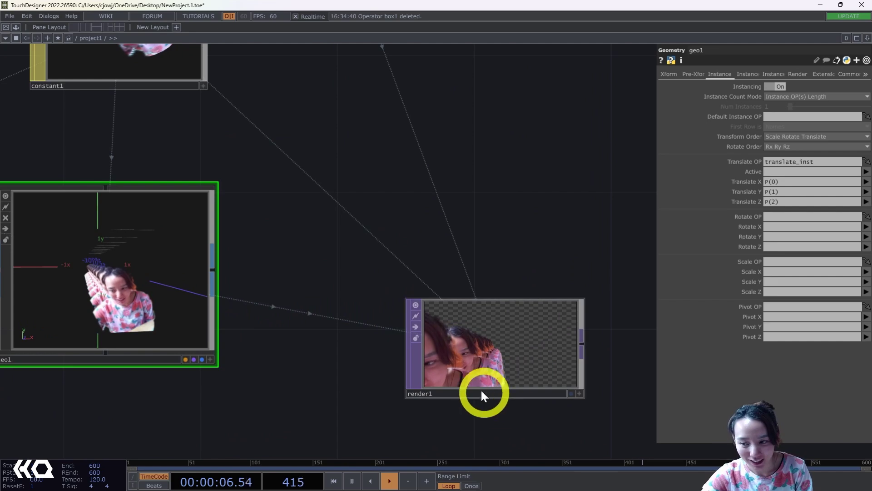
{"action": "scroll", "coordinate": [489, 289], "scroll_direction": "down", "scroll_amount": 6}
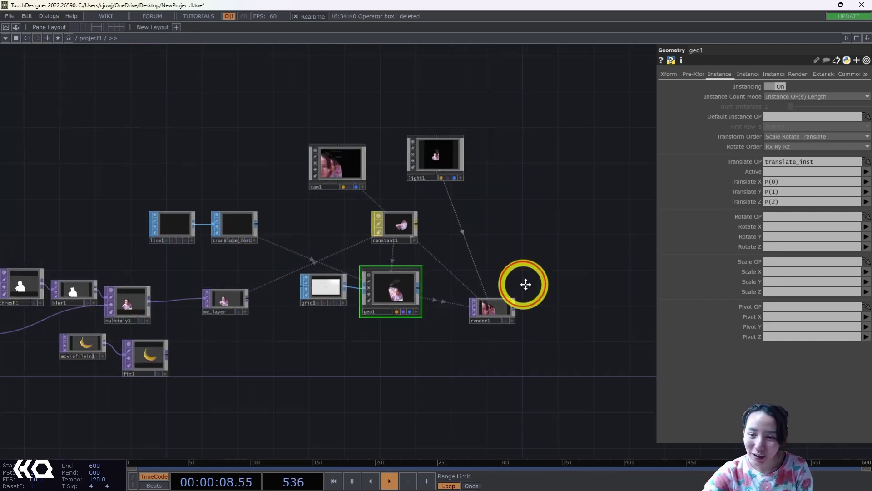
{"action": "scroll", "coordinate": [325, 239], "scroll_direction": "up", "scroll_amount": 2}
{"action": "left_click_drag", "start_coordinate": [325, 239], "coordinate": [383, 273]}
{"action": "middle_click_drag", "start_coordinate": [384, 273], "coordinate": [393, 275]}
{"action": "left_click_drag", "start_coordinate": [394, 274], "coordinate": [345, 262]}
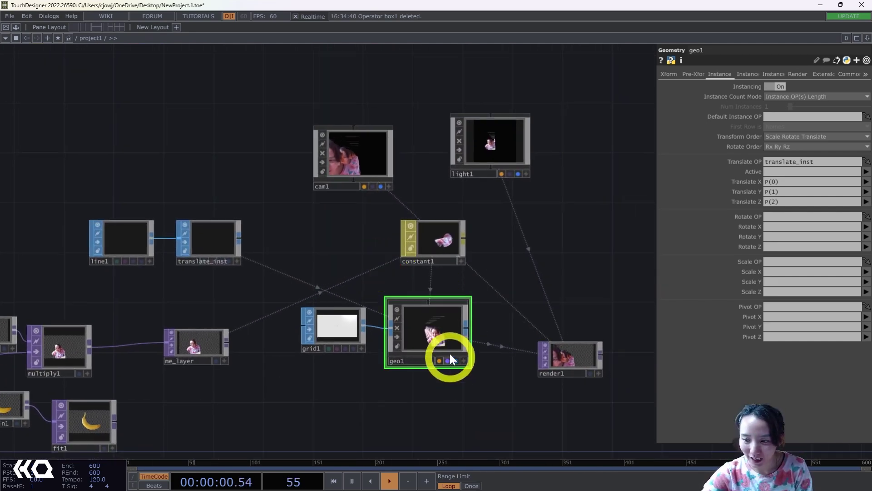
Rotate geo1's viewer again to inspect the instanced layers from a more frontal angle.
{"action": "scroll", "coordinate": [450, 356], "scroll_direction": "up", "scroll_amount": 5}
{"action": "scroll", "coordinate": [440, 344], "scroll_direction": "down", "scroll_amount": 2}
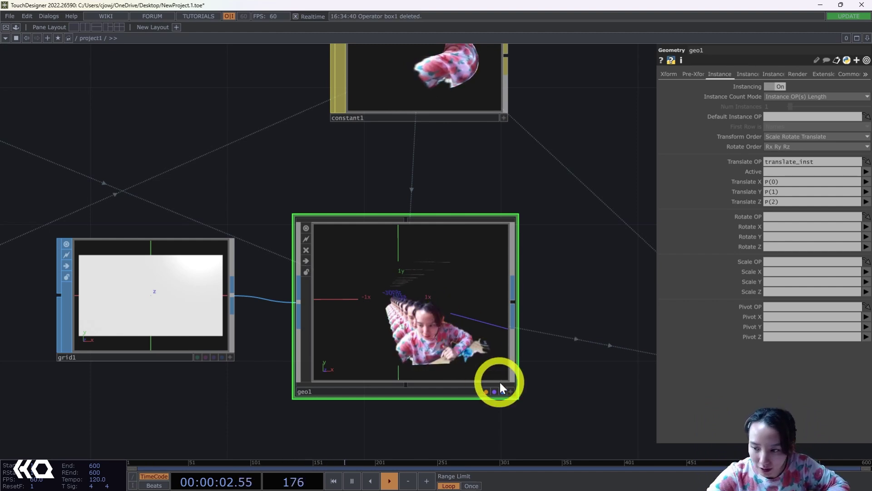
{"action": "left_click", "coordinate": [510, 392]}
{"action": "mouse_move", "coordinate": [432, 341]}
{"action": "left_mouse_down"}
{"action": "mouse_move", "coordinate": [454, 347]}
{"action": "mouse_move", "coordinate": [429, 335]}
{"action": "left_mouse_up"}
{"action": "left_click", "coordinate": [508, 394]}
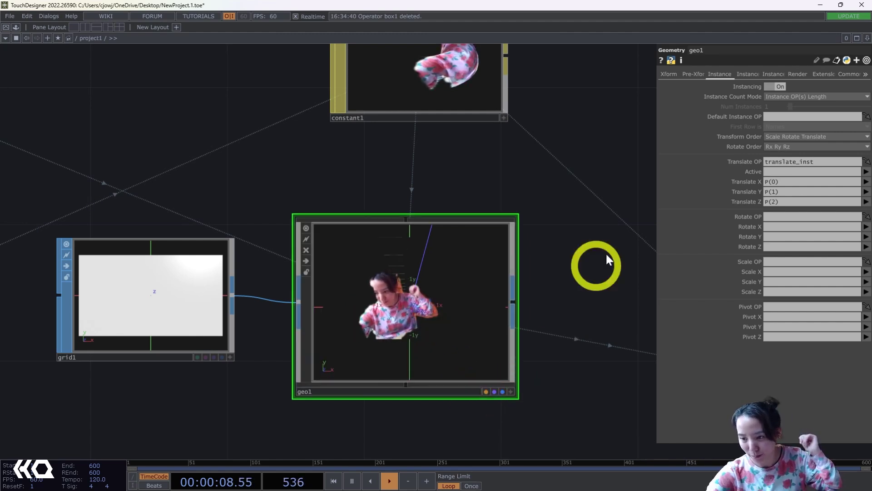
Add a Pattern CHOP in the empty network space below me_layer and grid1.
{"action": "scroll", "coordinate": [591, 250], "scroll_direction": "down", "scroll_amount": 5}
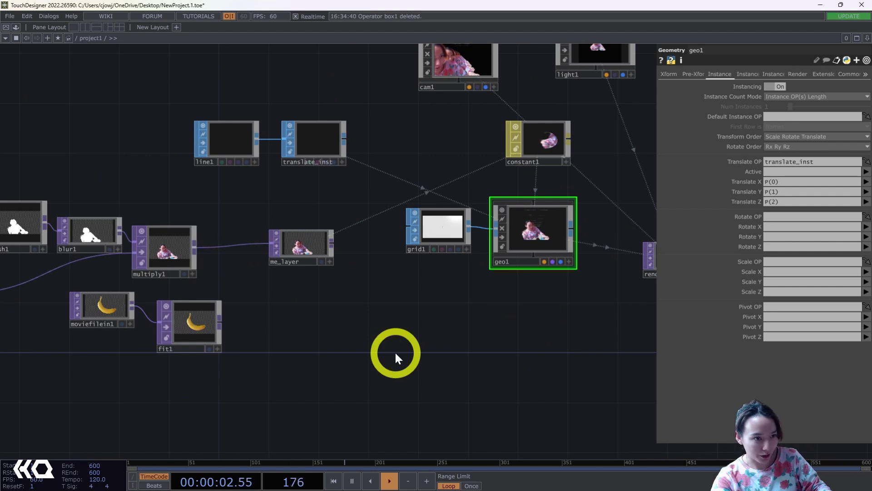
{"action": "key", "text": "Tab"}
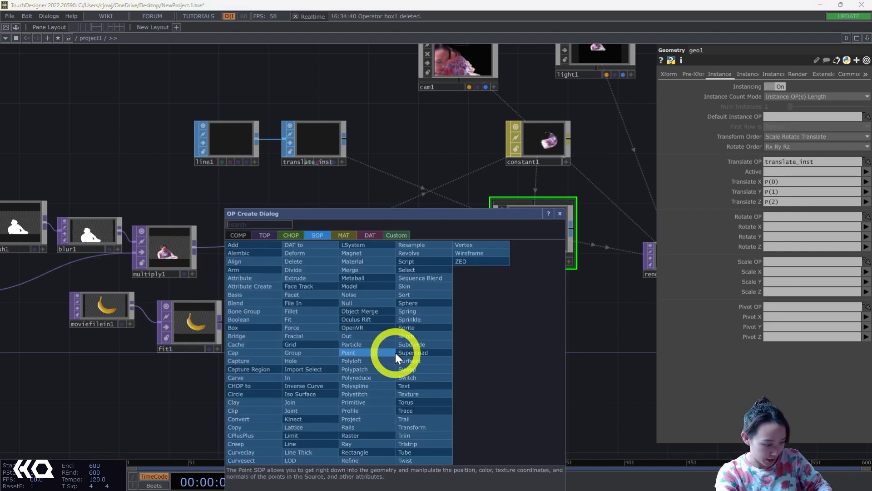
{"action": "type", "text": "patt"}
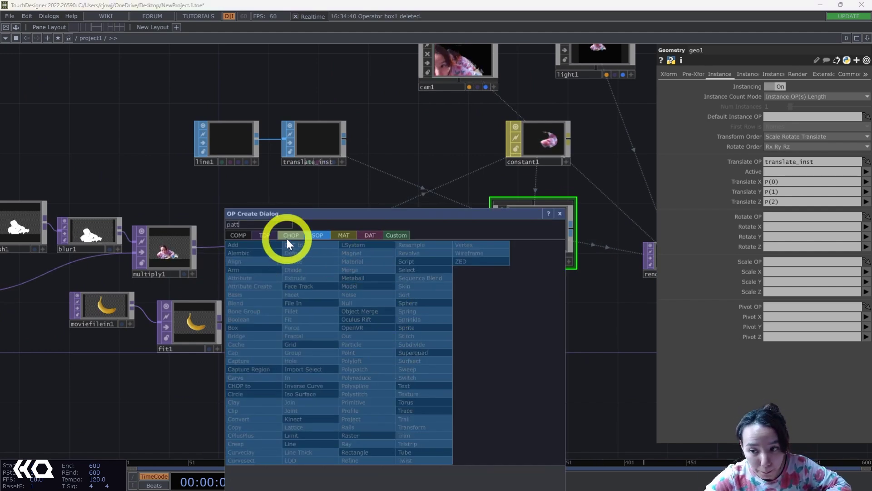
{"action": "left_click", "coordinate": [290, 236]}
{"action": "left_click", "coordinate": [470, 246]}
{"action": "left_click", "coordinate": [354, 368]}
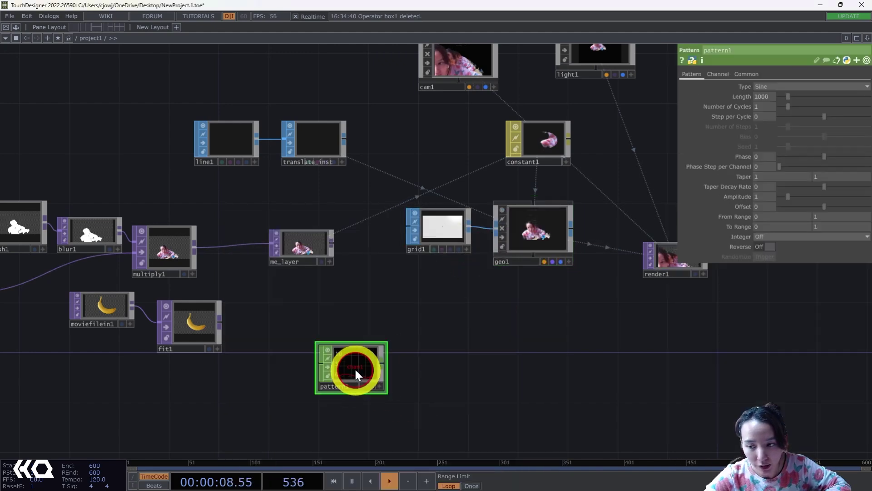
Set pattern1's type to Ramp and its length to 10, matching line1's number of points.
{"action": "scroll", "coordinate": [359, 372], "scroll_direction": "up", "scroll_amount": 5}
{"action": "left_click_drag", "start_coordinate": [373, 325], "coordinate": [339, 290]}
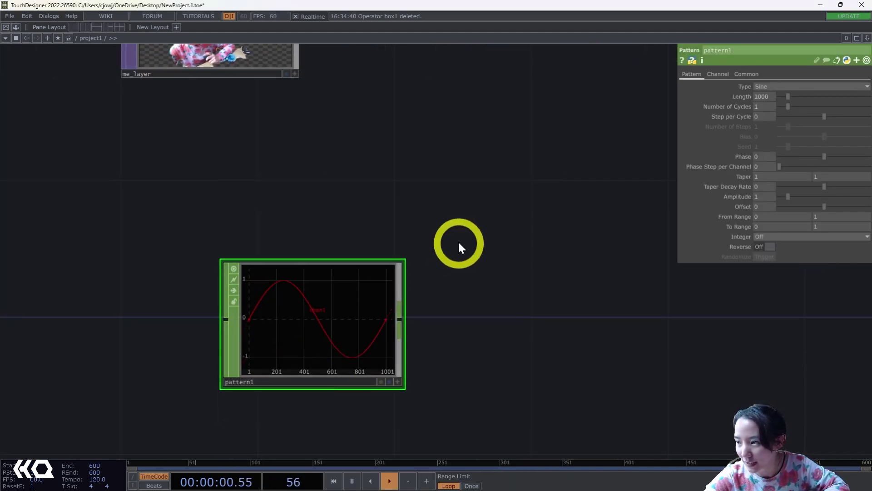
{"action": "left_click", "coordinate": [775, 86]}
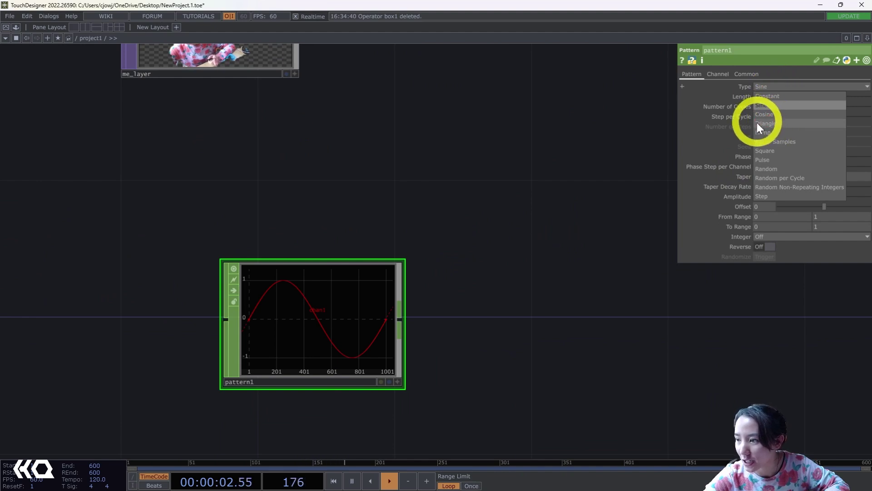
{"action": "left_click", "coordinate": [774, 133]}
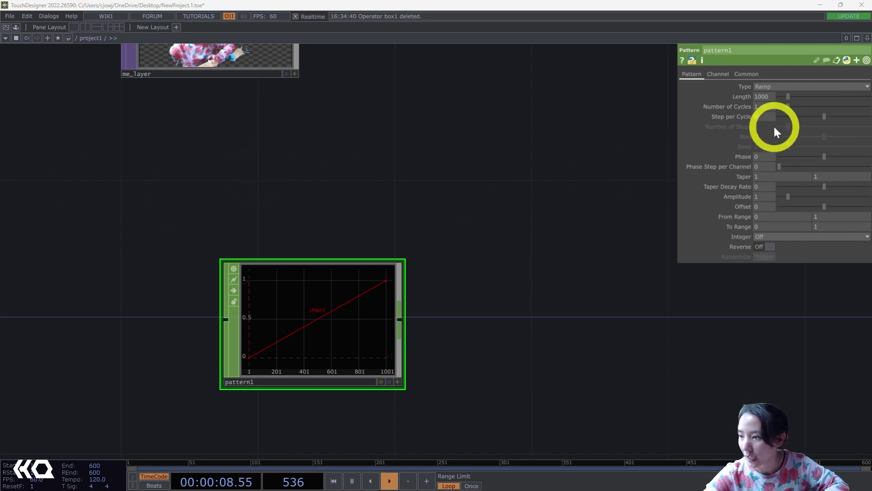
{"action": "left_click", "coordinate": [756, 97]}
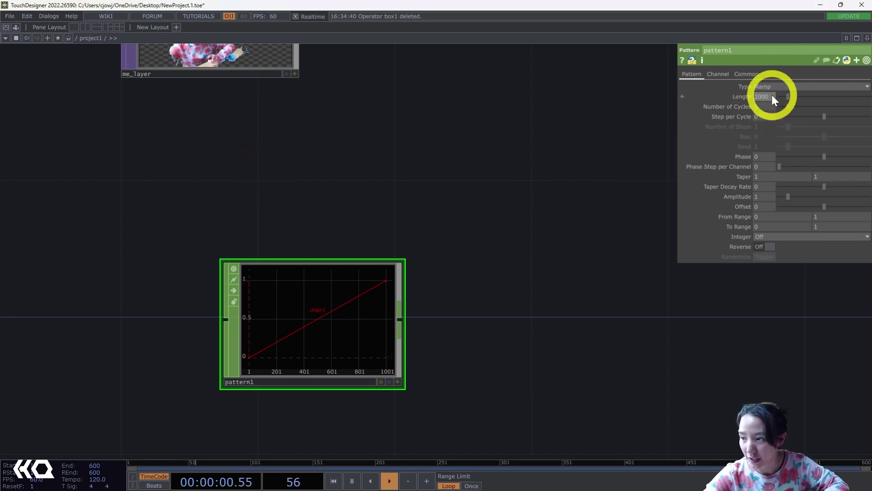
{"action": "type", "text": "10"}
{"action": "key", "text": "Return"}
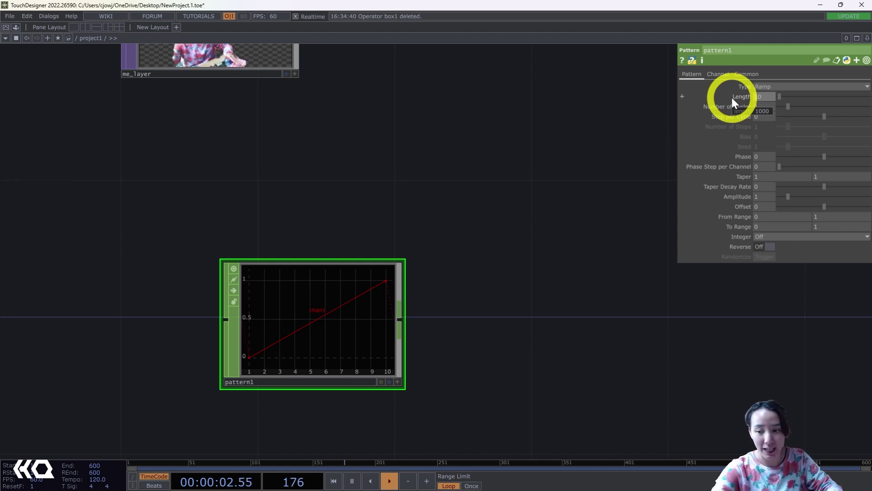
{"action": "scroll", "coordinate": [438, 178], "scroll_direction": "down", "scroll_amount": 3}
{"action": "scroll", "coordinate": [439, 178], "scroll_direction": "down", "scroll_amount": 3}
{"action": "scroll", "coordinate": [395, 146], "scroll_direction": "up", "scroll_amount": 4}
{"action": "left_click", "coordinate": [285, 143]}
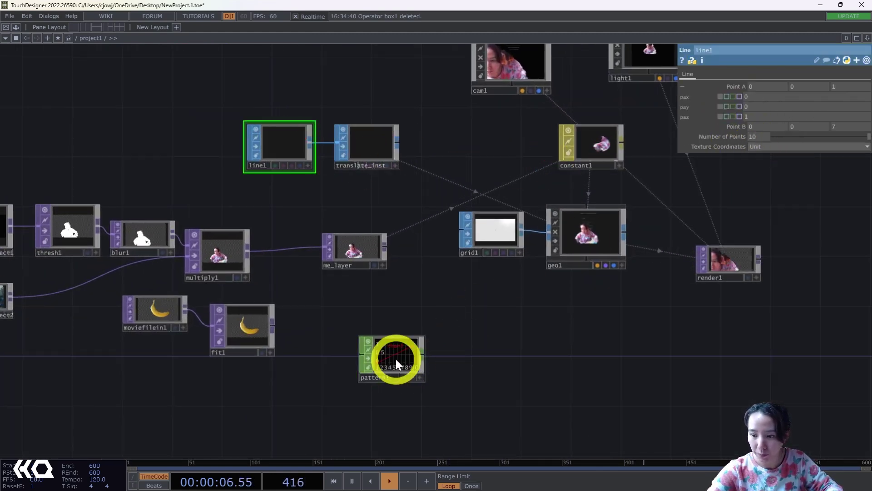
Reverse pattern1's ramp by setting its From Range to 1 and 0.
{"action": "left_click", "coordinate": [410, 359]}
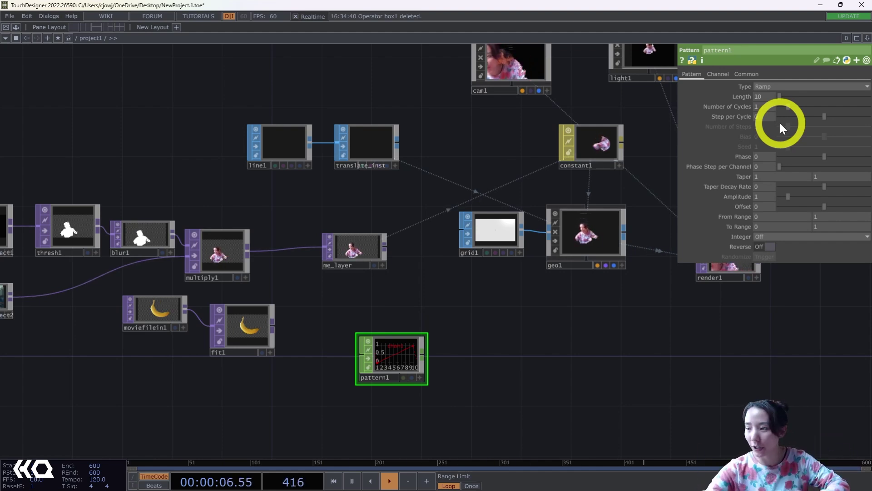
{"action": "scroll", "coordinate": [375, 379], "scroll_direction": "up", "scroll_amount": 4}
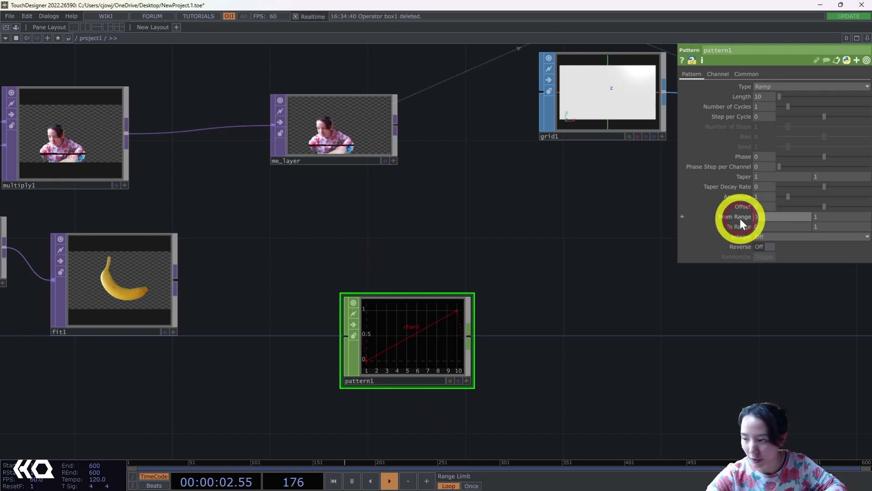
{"action": "type", "text": "1"}
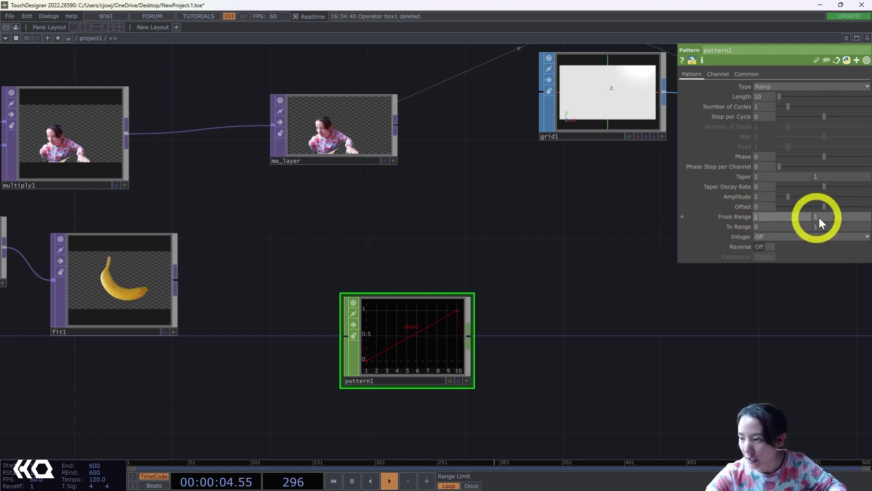
{"action": "left_click_drag", "start_coordinate": [820, 218], "coordinate": [794, 220]}
{"action": "left_click", "coordinate": [716, 328]}
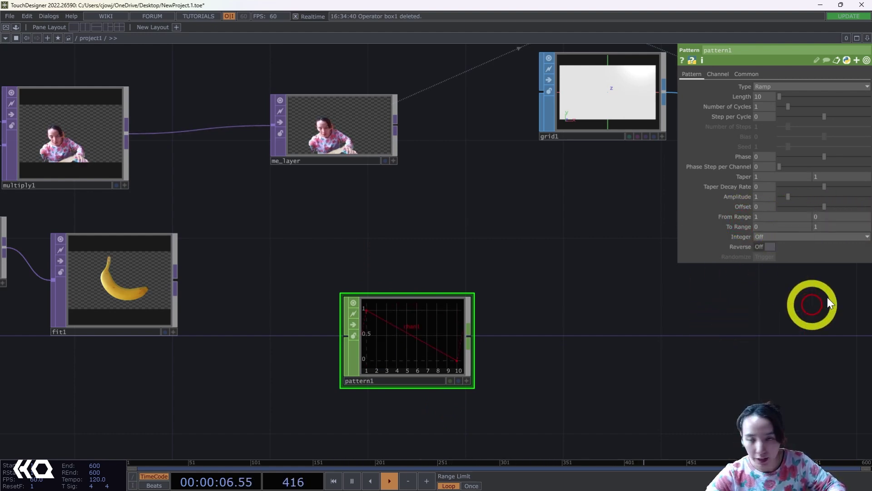
Append a Null CHOP to pattern1 and rename it scale_inst.
{"action": "scroll", "coordinate": [741, 295], "scroll_direction": "down", "scroll_amount": 5}
{"action": "left_click_drag", "start_coordinate": [708, 306], "coordinate": [602, 328]}
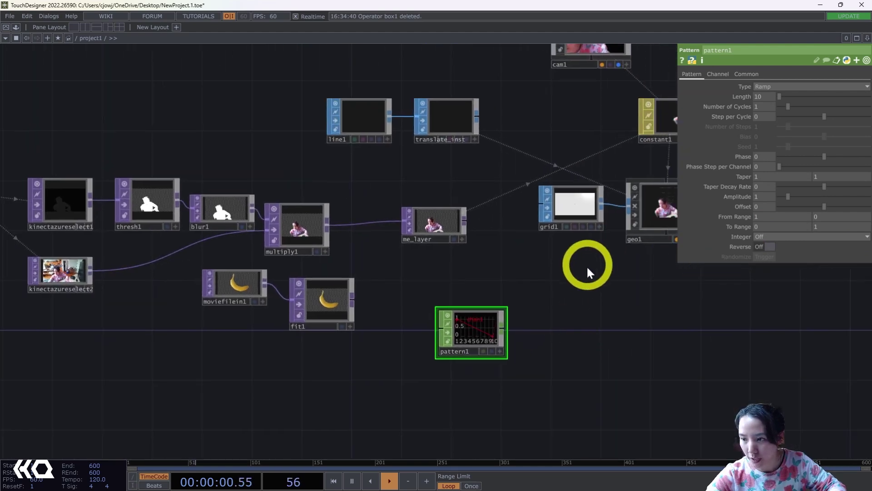
{"action": "right_click", "coordinate": [505, 327]}
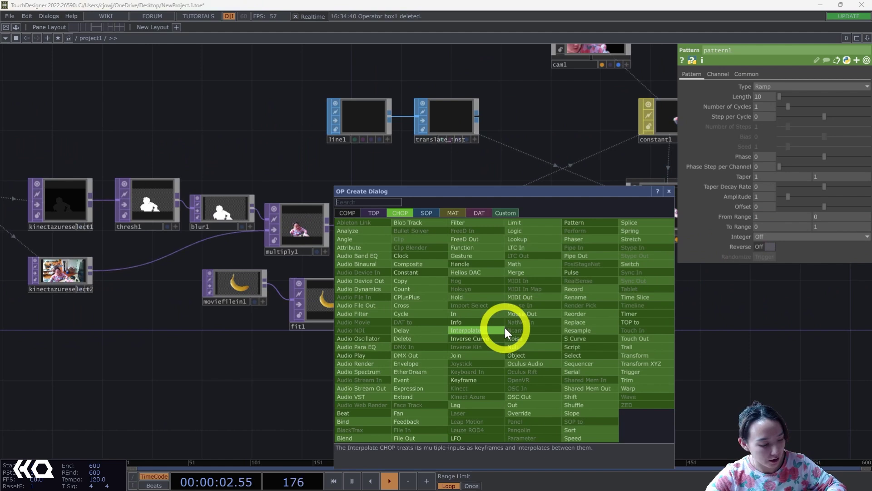
{"action": "type", "text": "nul"}
{"action": "left_click", "coordinate": [516, 348]}
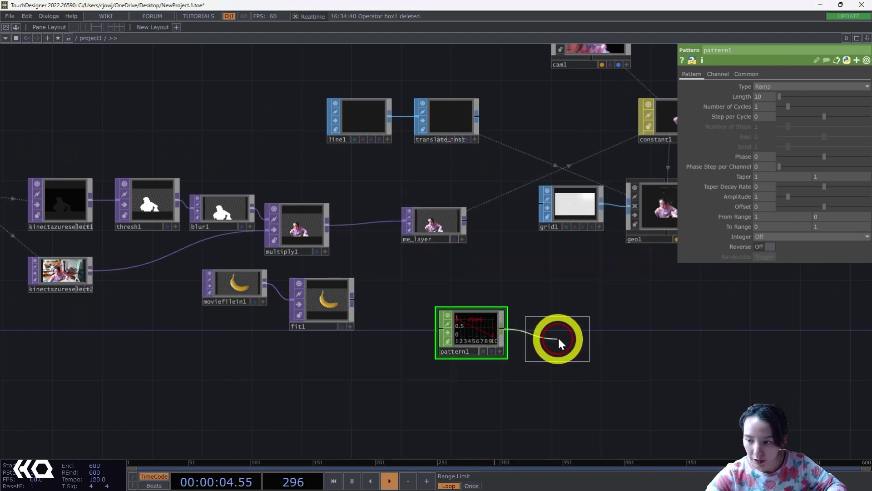
{"action": "left_click", "coordinate": [550, 350]}
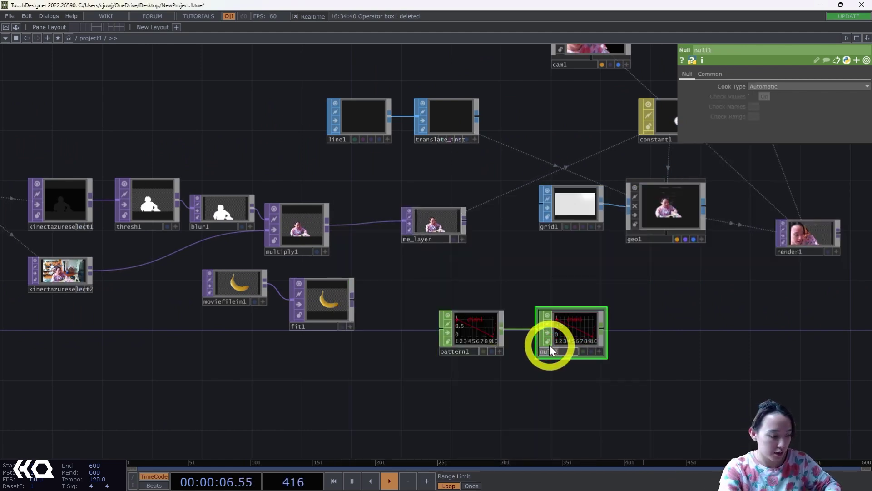
{"action": "type", "text": "scale_inst"}
{"action": "key", "text": "Return"}
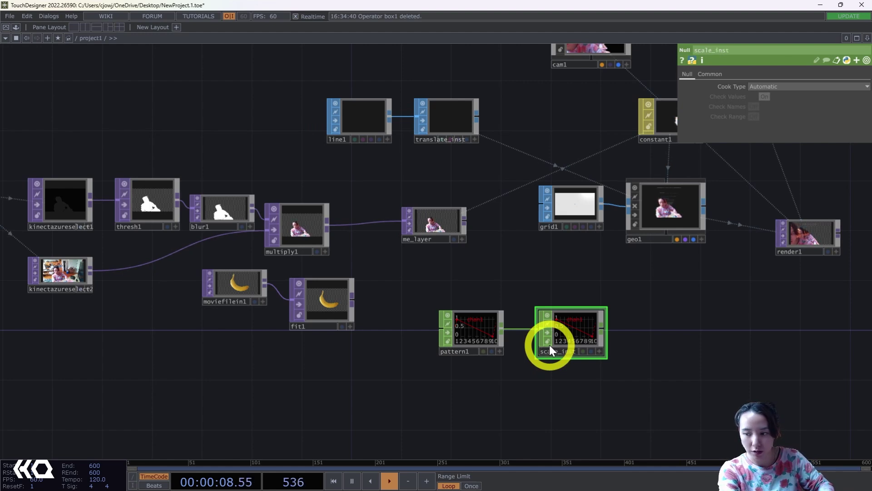
Assign scale_inst as geo1's Scale OP and map Scale X, Y and Z to chan1.
{"action": "left_click_drag", "start_coordinate": [625, 402], "coordinate": [521, 400]}
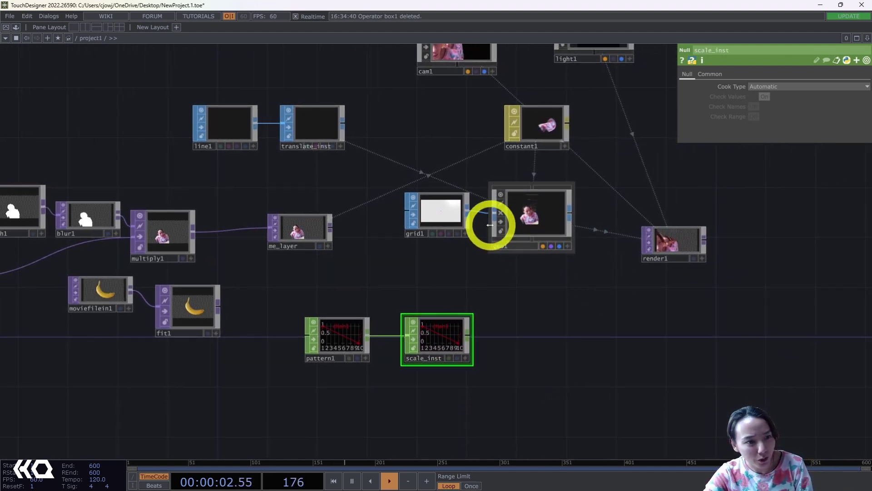
{"action": "left_click", "coordinate": [527, 219]}
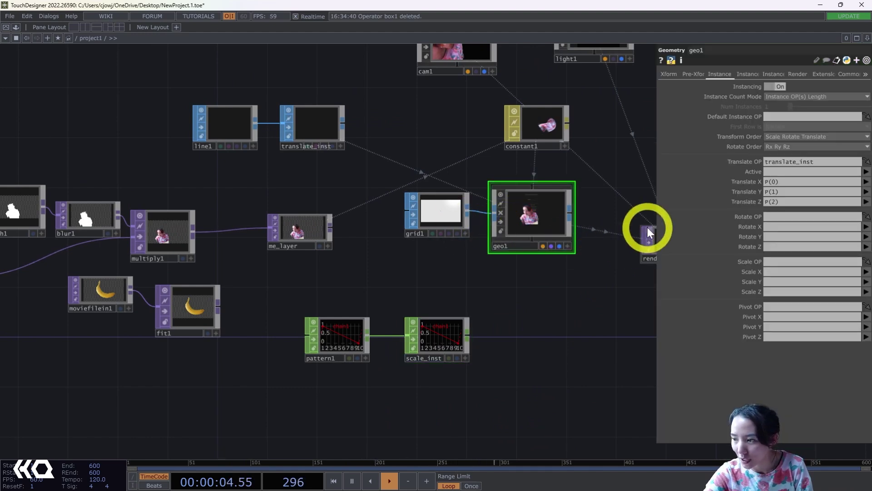
{"action": "left_click_drag", "start_coordinate": [442, 334], "coordinate": [789, 267]}
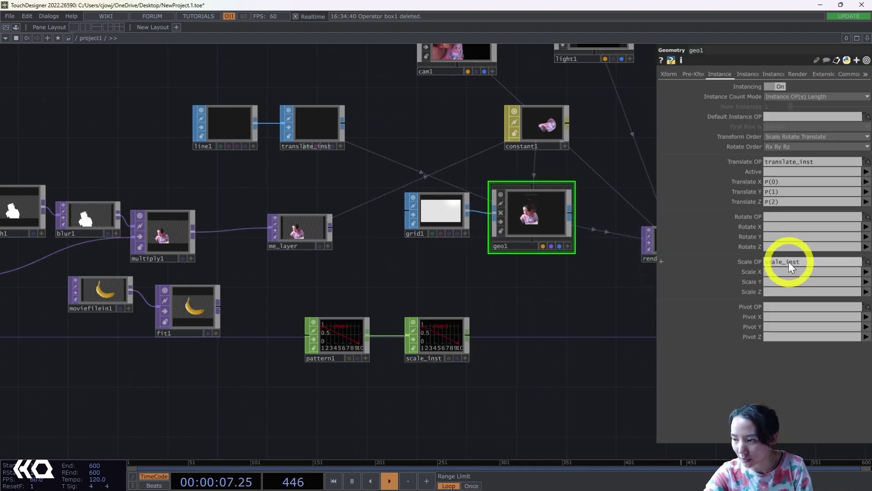
{"action": "left_click", "coordinate": [866, 292]}
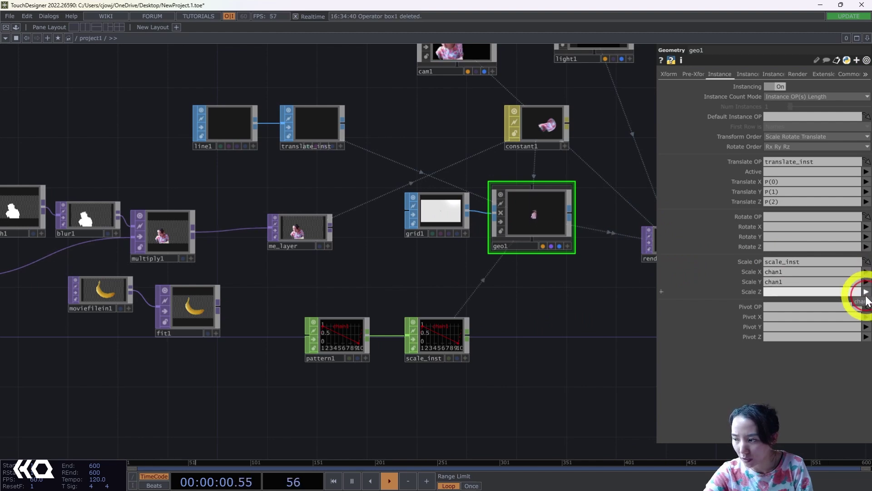
Orbit geo1's viewer to inspect the scaled instances and check how they look from cam1.
{"action": "scroll", "coordinate": [543, 188], "scroll_direction": "up", "scroll_amount": 6}
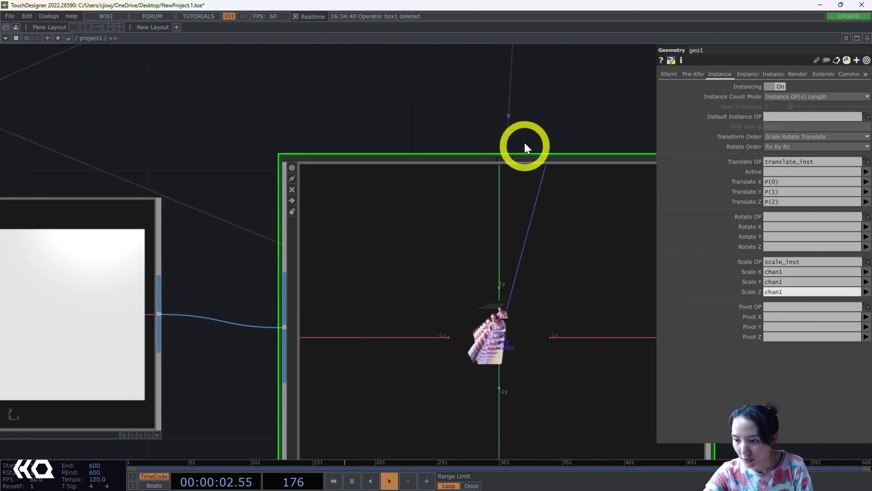
{"action": "left_click_drag", "start_coordinate": [522, 145], "coordinate": [372, 37]}
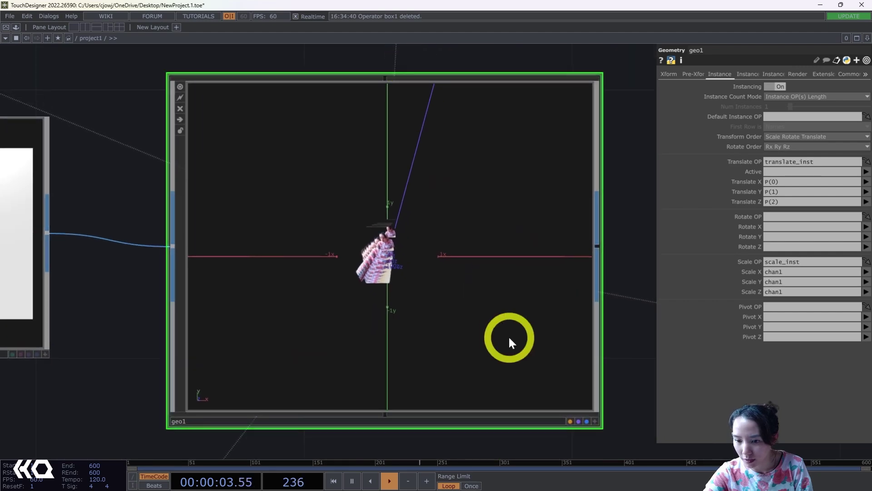
{"action": "left_click", "coordinate": [596, 421]}
{"action": "left_click_drag", "start_coordinate": [432, 318], "coordinate": [501, 279]}
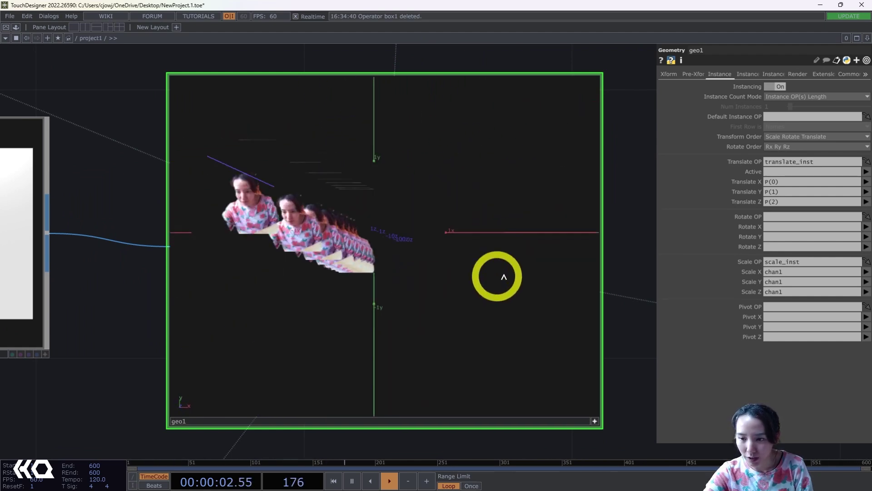
{"action": "scroll", "coordinate": [588, 403], "scroll_direction": "down", "scroll_amount": 5}
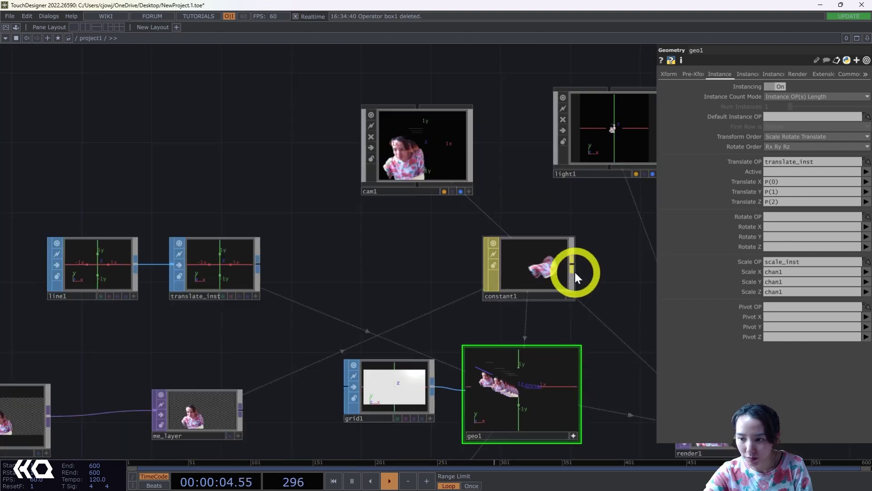
{"action": "left_click_drag", "start_coordinate": [578, 261], "coordinate": [490, 316]}
{"action": "scroll", "coordinate": [350, 218], "scroll_direction": "up", "scroll_amount": 5}
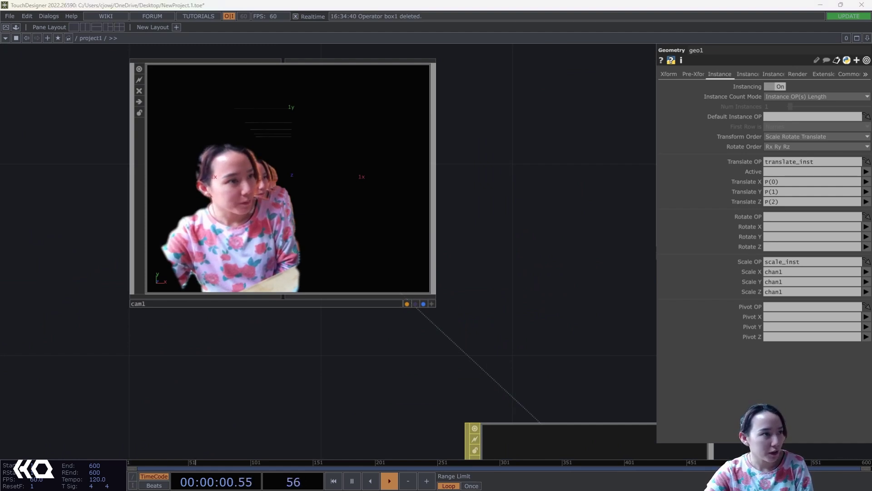
Move cam1 back by setting its Translate Z to 10, and check the framing in render1.
{"action": "left_click", "coordinate": [299, 237]}
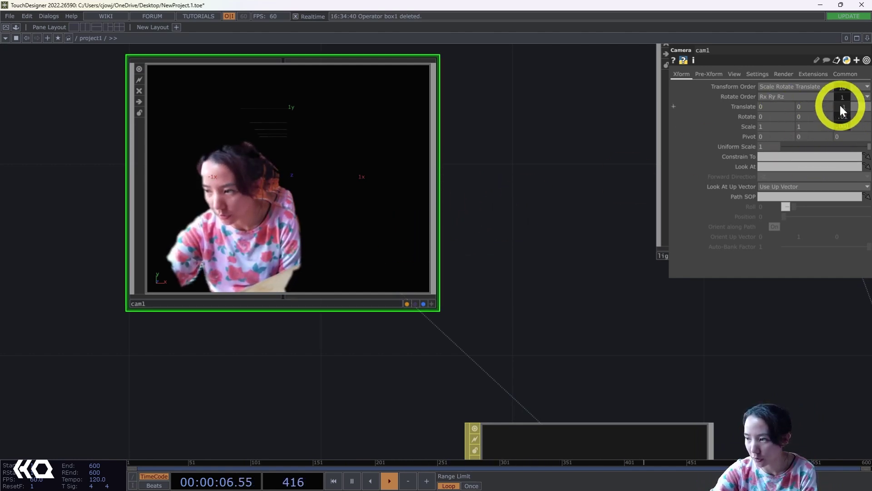
{"action": "middle_click_drag", "start_coordinate": [841, 96], "coordinate": [869, 95]}
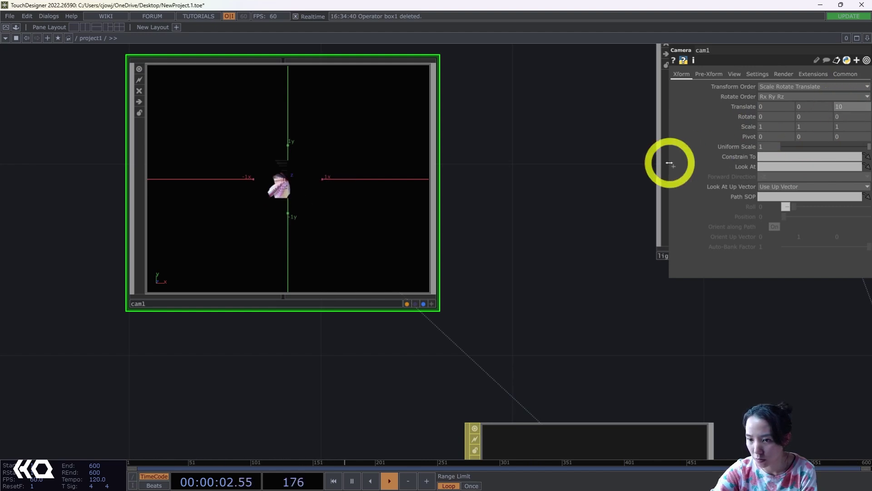
{"action": "scroll", "coordinate": [547, 179], "scroll_direction": "down", "scroll_amount": 10}
{"action": "scroll", "coordinate": [654, 307], "scroll_direction": "up", "scroll_amount": 15}
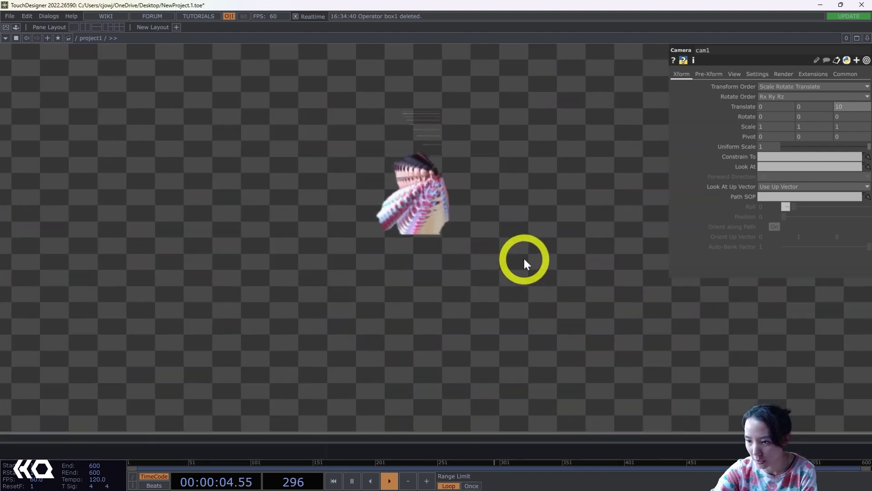
{"action": "scroll", "coordinate": [524, 261], "scroll_direction": "down", "scroll_amount": 10}
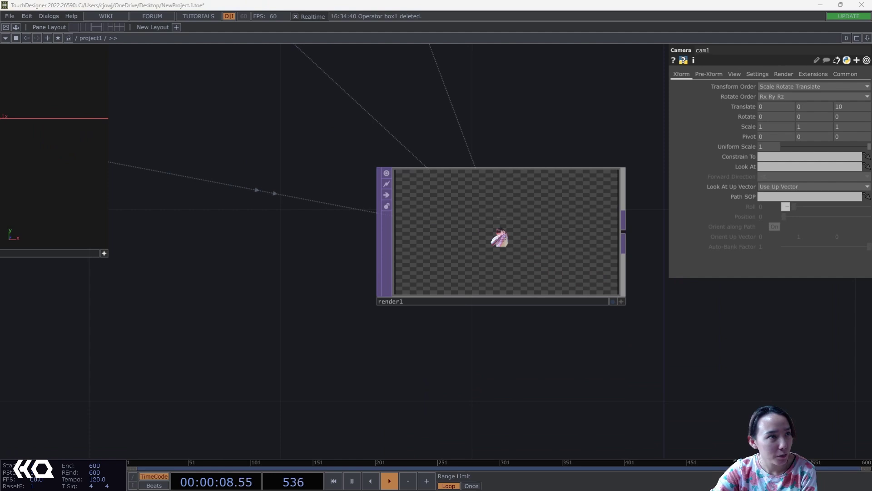
{"action": "scroll", "coordinate": [145, 204], "scroll_direction": "down", "scroll_amount": 4}
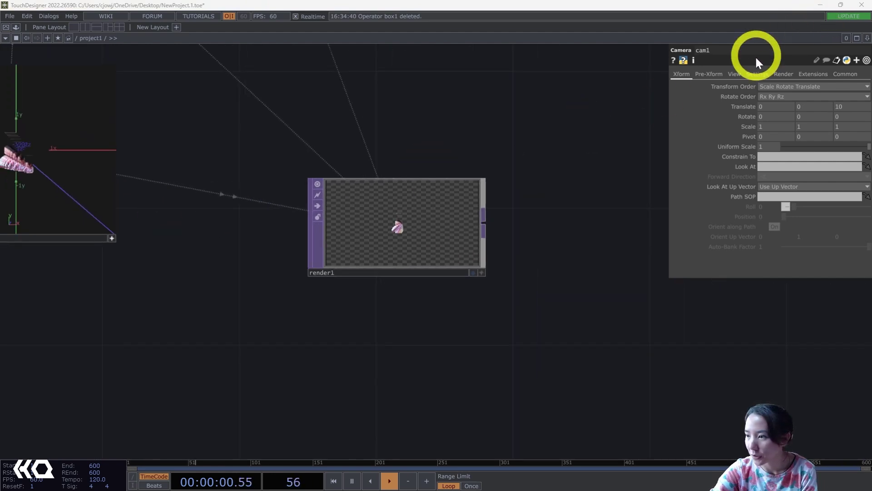
Switch cam1's projection to Orthographic and examine the layered trail in render1.
{"action": "left_click", "coordinate": [734, 74]}
{"action": "left_click", "coordinate": [764, 86]}
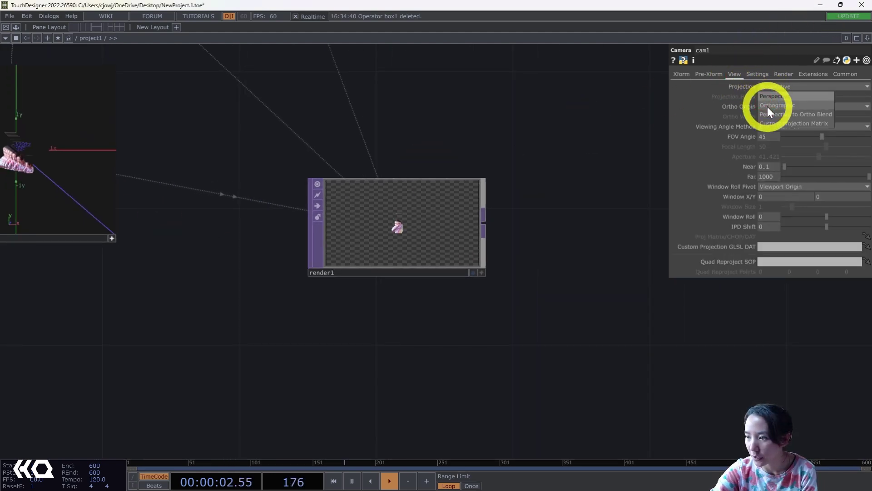
{"action": "left_click", "coordinate": [767, 107]}
{"action": "scroll", "coordinate": [410, 208], "scroll_direction": "up", "scroll_amount": 8}
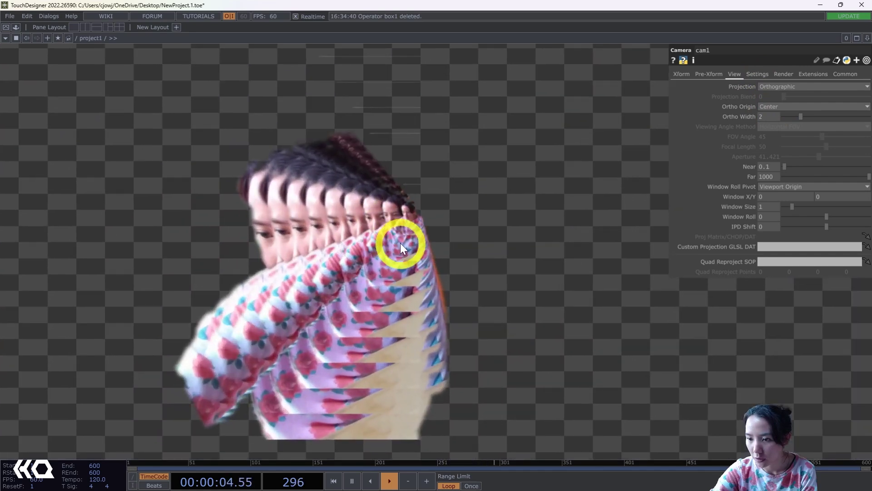
Set render1's resolution to 1080 by 1080 and check the square render.
{"action": "scroll", "coordinate": [399, 244], "scroll_direction": "down", "scroll_amount": 8}
{"action": "left_click", "coordinate": [436, 254]}
{"action": "left_click", "coordinate": [814, 75]}
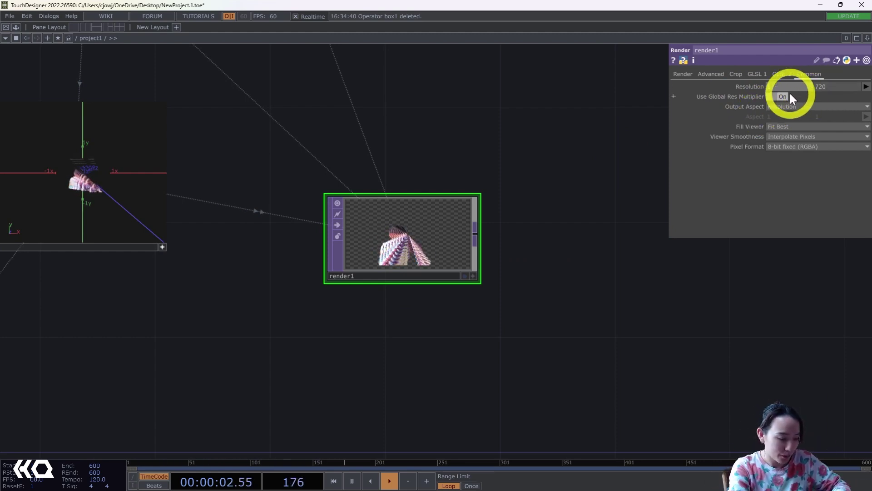
{"action": "left_click_drag", "start_coordinate": [830, 85], "coordinate": [782, 87]}
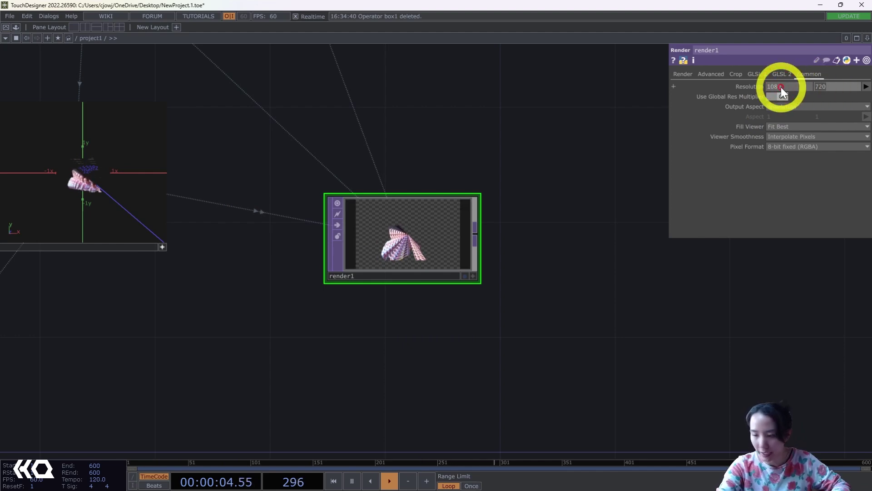
{"action": "type", "text": "1080"}
{"action": "key", "text": "Return"}
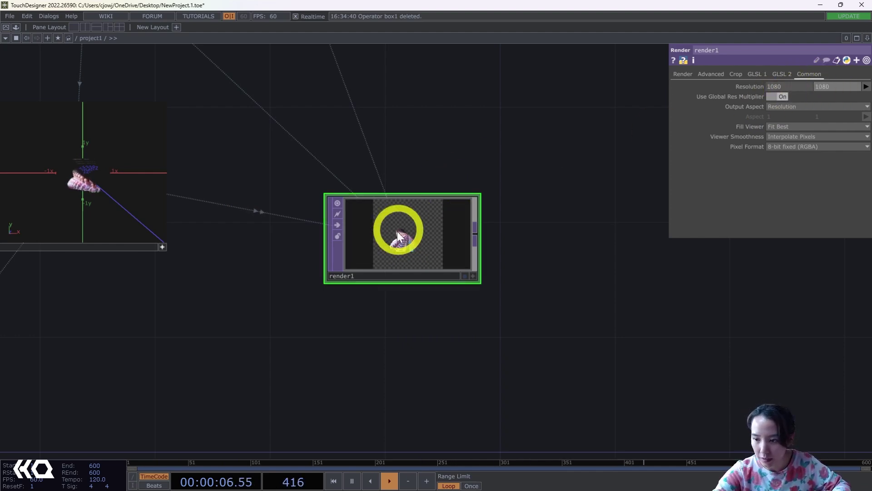
{"action": "scroll", "coordinate": [399, 232], "scroll_direction": "up", "scroll_amount": 6}
{"action": "scroll", "coordinate": [428, 259], "scroll_direction": "down", "scroll_amount": 6}
{"action": "left_click_drag", "start_coordinate": [499, 279], "coordinate": [420, 292]}
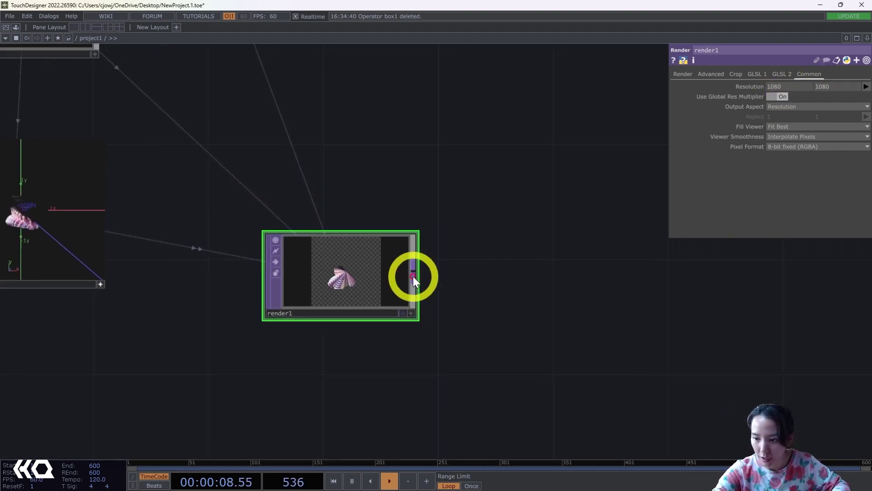
{"action": "right_click", "coordinate": [413, 276]}
{"action": "type", "text": "nul"}
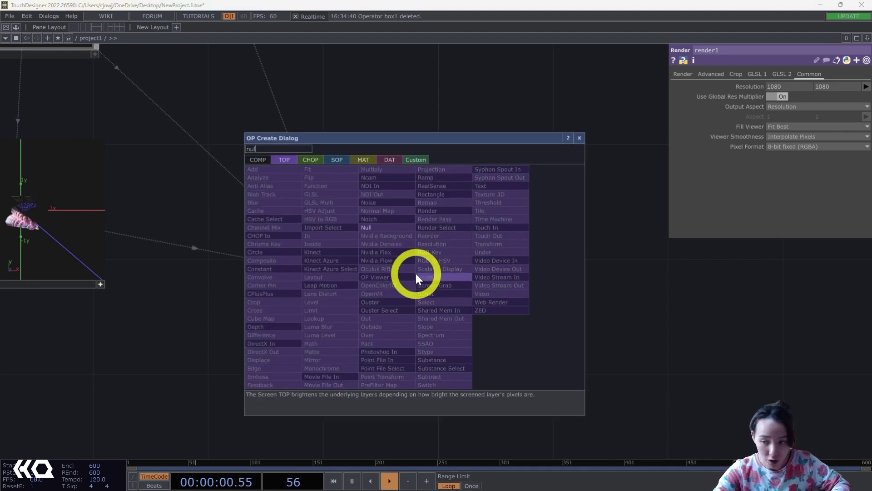
{"action": "left_click", "coordinate": [384, 227]}
{"action": "key", "text": "Escape"}
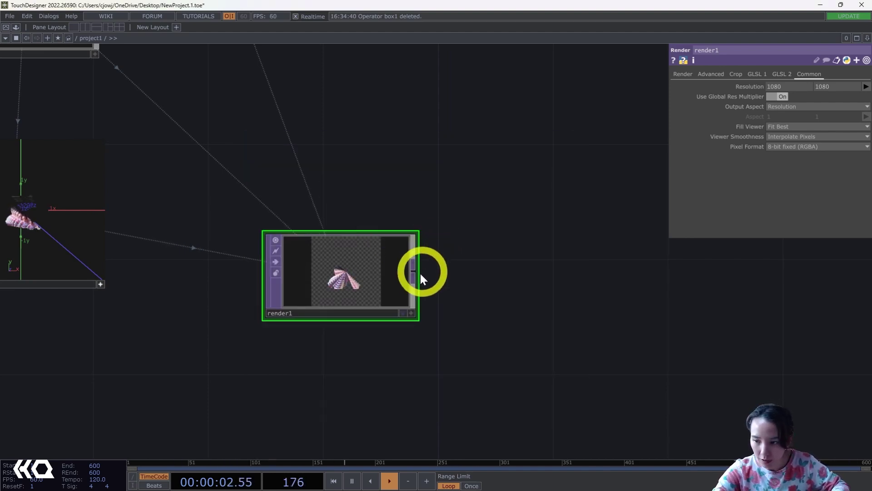
Append a Null TOP to render1's output and name it out.
{"action": "right_click", "coordinate": [413, 270]}
{"action": "type", "text": "nu"}
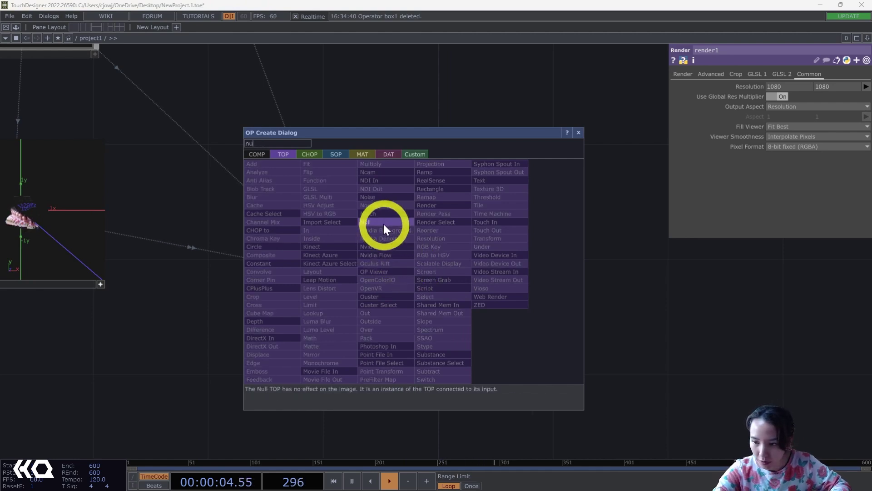
{"action": "left_click", "coordinate": [384, 225]}
{"action": "left_click", "coordinate": [702, 274]}
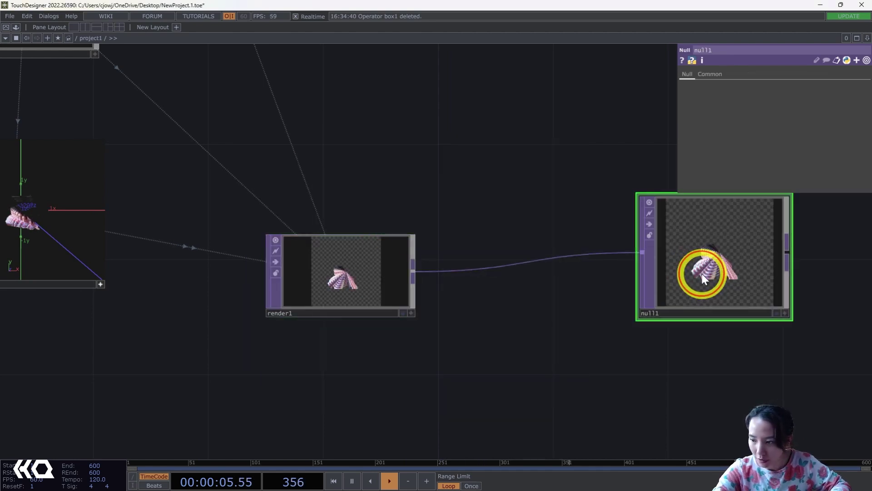
{"action": "left_click", "coordinate": [690, 312]}
{"action": "type", "text": "out"}
{"action": "key", "text": "Return"}
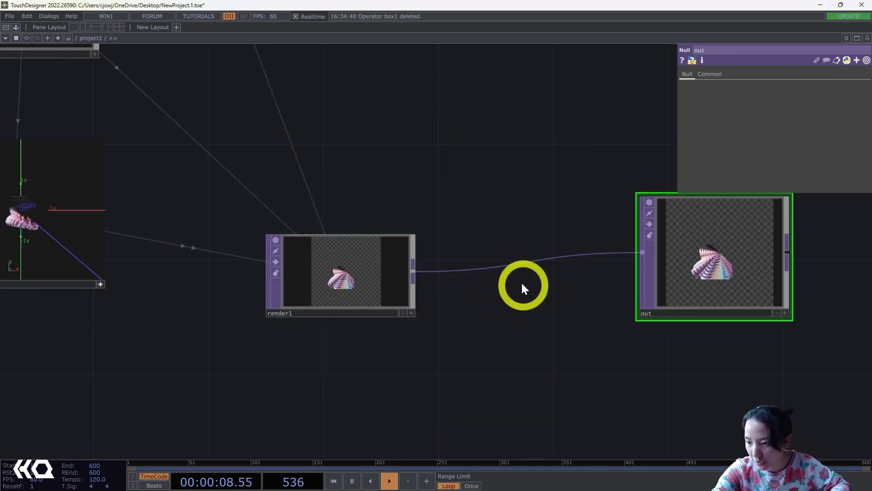
Insert a Transform TOP on the connection between render1 and out.
{"action": "right_click", "coordinate": [517, 266]}
{"action": "left_click", "coordinate": [542, 258]}
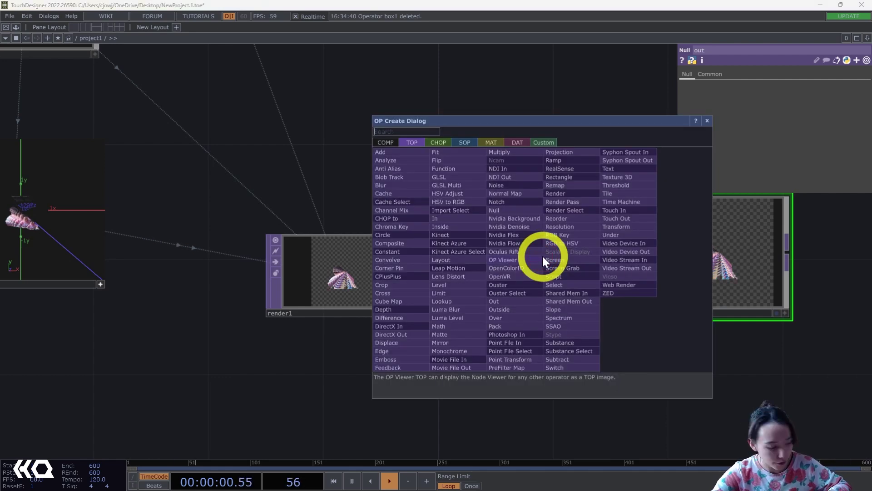
{"action": "type", "text": "tra"}
{"action": "left_click", "coordinate": [619, 227]}
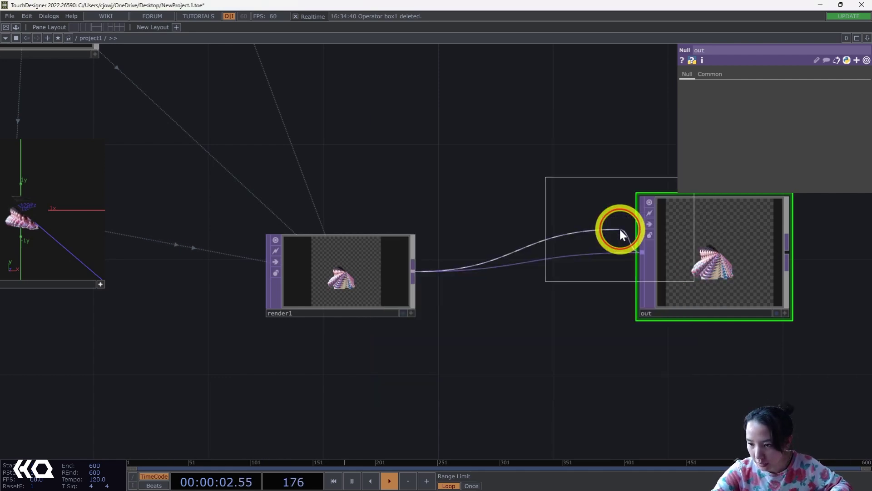
{"action": "left_click", "coordinate": [519, 274]}
{"action": "scroll", "coordinate": [545, 273], "scroll_direction": "up", "scroll_amount": 5}
{"action": "scroll", "coordinate": [495, 250], "scroll_direction": "down", "scroll_amount": 3}
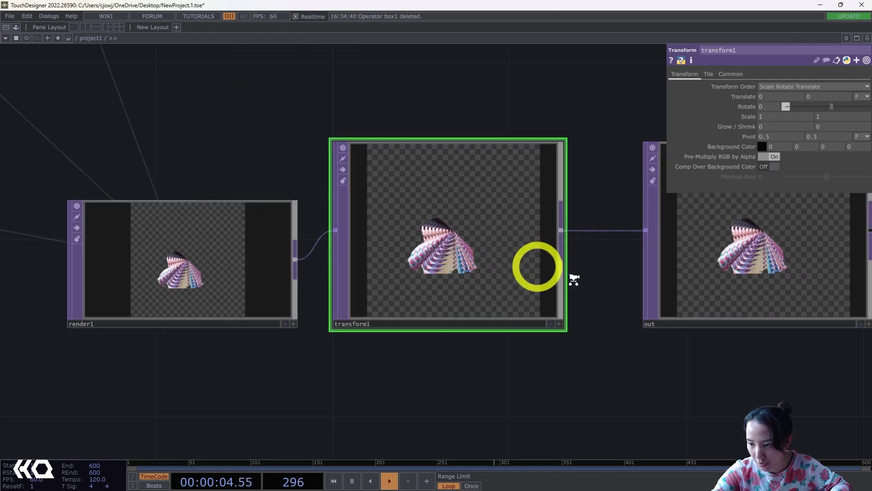
Display out as the network background and scale up the image in transform1.
{"action": "left_click_drag", "start_coordinate": [827, 342], "coordinate": [802, 349]}
{"action": "left_click", "coordinate": [802, 323]}
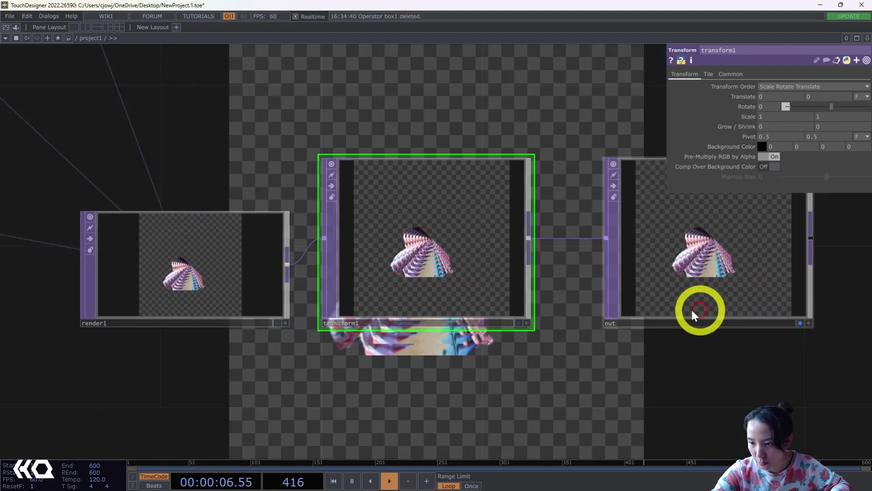
{"action": "scroll", "coordinate": [591, 327], "scroll_direction": "down", "scroll_amount": 5}
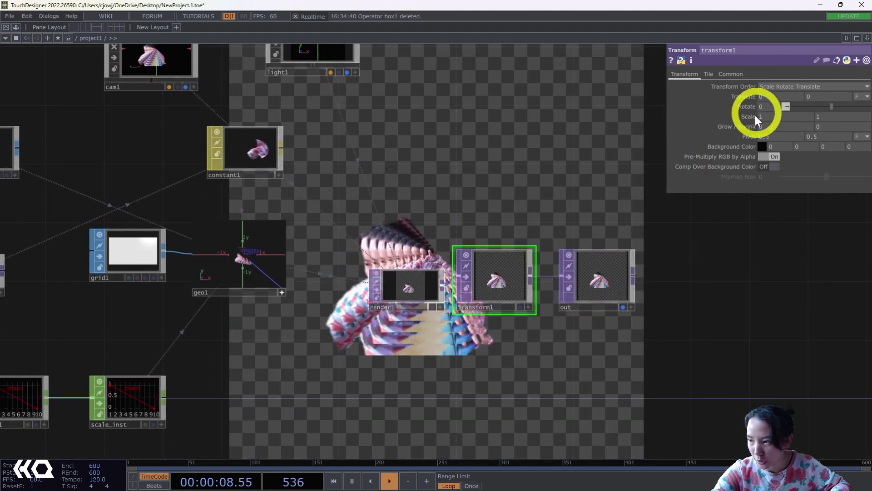
{"action": "left_click_drag", "start_coordinate": [750, 115], "coordinate": [725, 121]}
Set cam1's Translate Z to 11, watching how the camera distance affects the trail.
{"action": "left_click_drag", "start_coordinate": [396, 165], "coordinate": [327, 287]}
{"action": "left_click", "coordinate": [127, 177]}
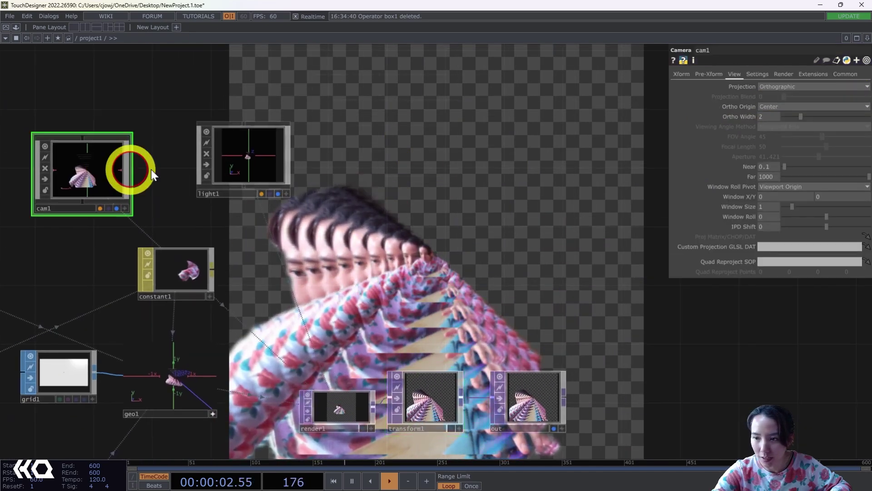
{"action": "left_click", "coordinate": [681, 74]}
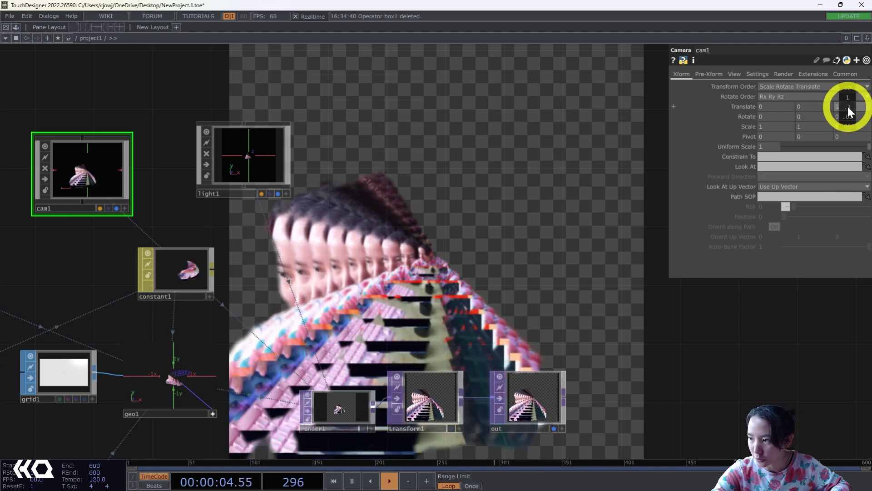
{"action": "middle_click_drag", "start_coordinate": [847, 106], "coordinate": [771, 96]}
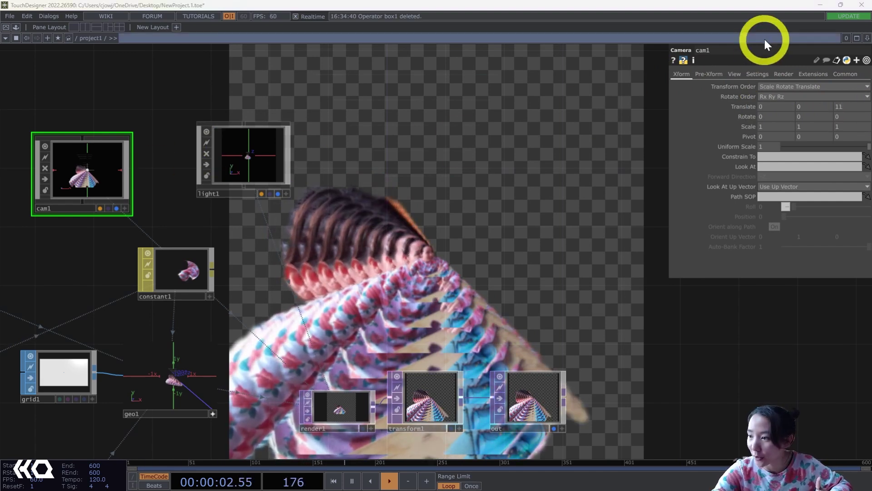
Reduce cam1's Ortho Width to 0.85 to enlarge the trail in the frame.
{"action": "left_click", "coordinate": [729, 74]}
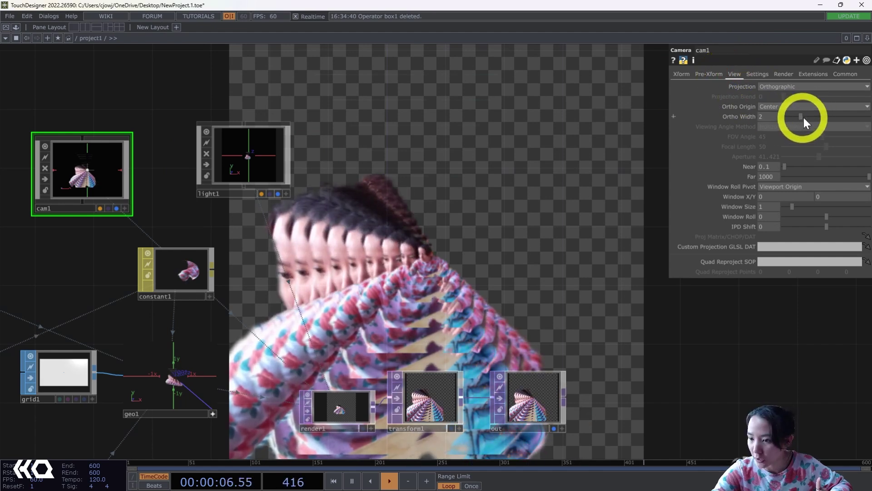
{"action": "left_click_drag", "start_coordinate": [803, 118], "coordinate": [797, 119]}
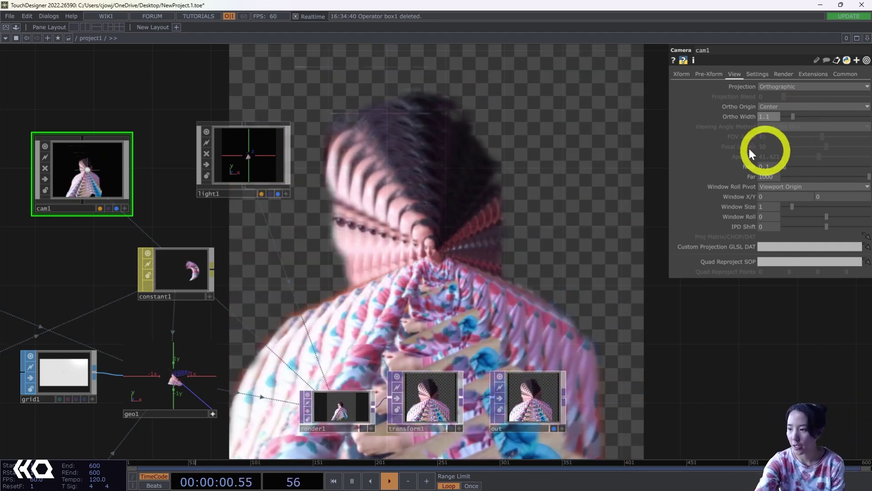
{"action": "mouse_move", "coordinate": [797, 113]}
{"action": "left_mouse_down"}
{"action": "mouse_move", "coordinate": [787, 114]}
{"action": "mouse_move", "coordinate": [792, 118]}
{"action": "left_mouse_up"}
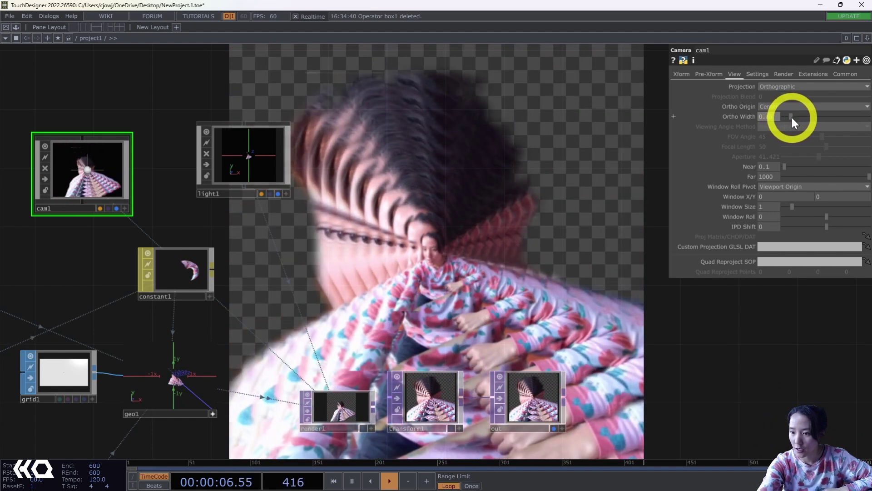
Reduce pattern1's Amplitude to 0.66 to change the scale range of the instances.
{"action": "scroll", "coordinate": [661, 182], "scroll_direction": "down", "scroll_amount": 3}
{"action": "left_click_drag", "start_coordinate": [653, 193], "coordinate": [640, 126]}
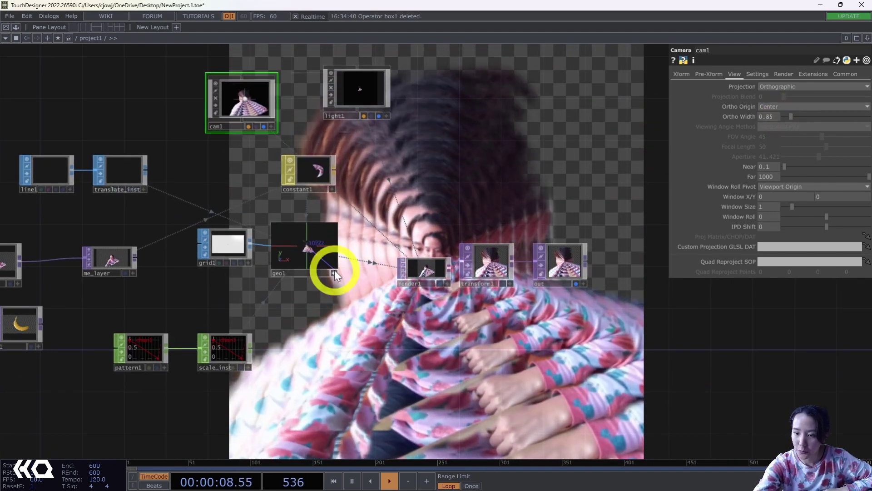
{"action": "left_click", "coordinate": [150, 348]}
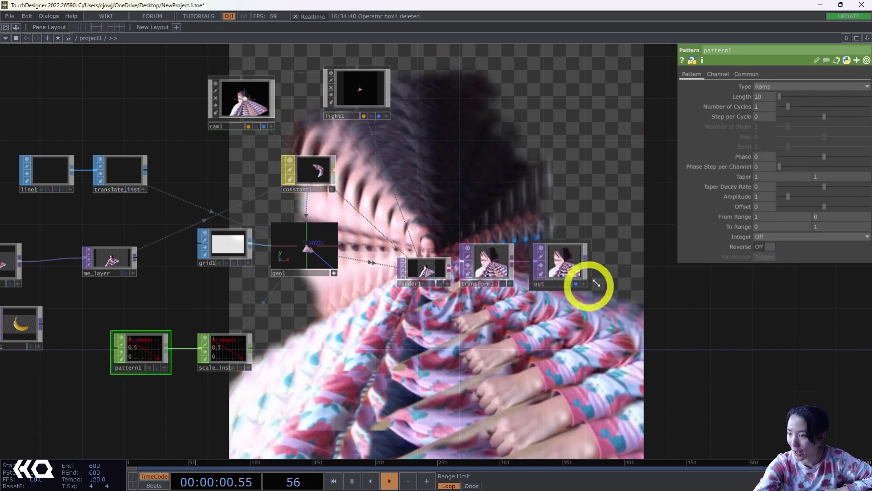
{"action": "left_click_drag", "start_coordinate": [788, 195], "coordinate": [784, 196]}
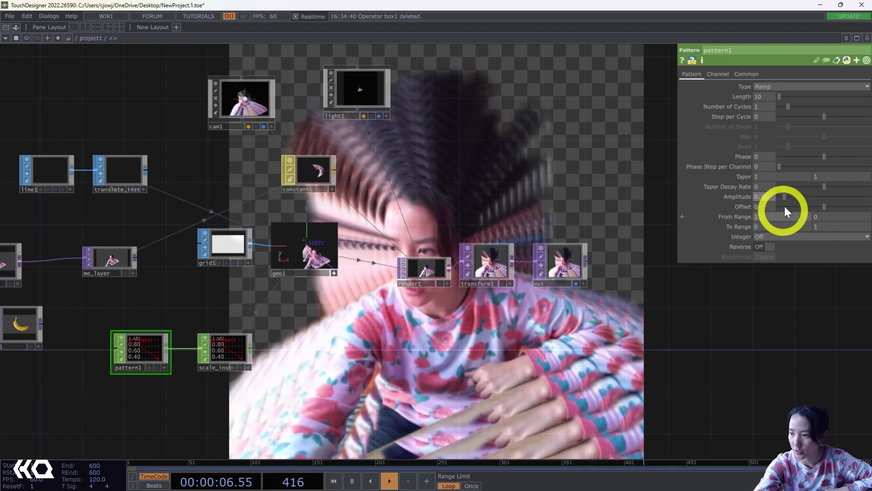
{"action": "left_click_drag", "start_coordinate": [793, 196], "coordinate": [787, 203]}
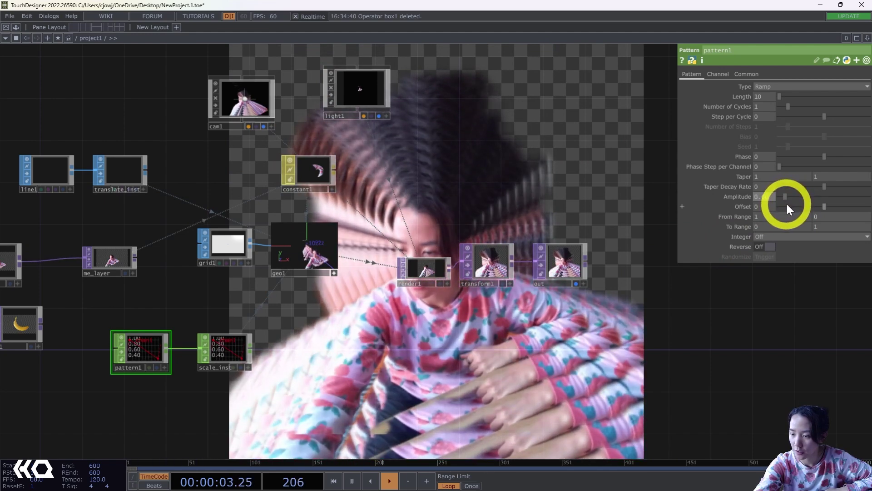
Reduce cam1's Ortho Width to 0.48 to bring the person closer.
{"action": "left_click", "coordinate": [233, 106]}
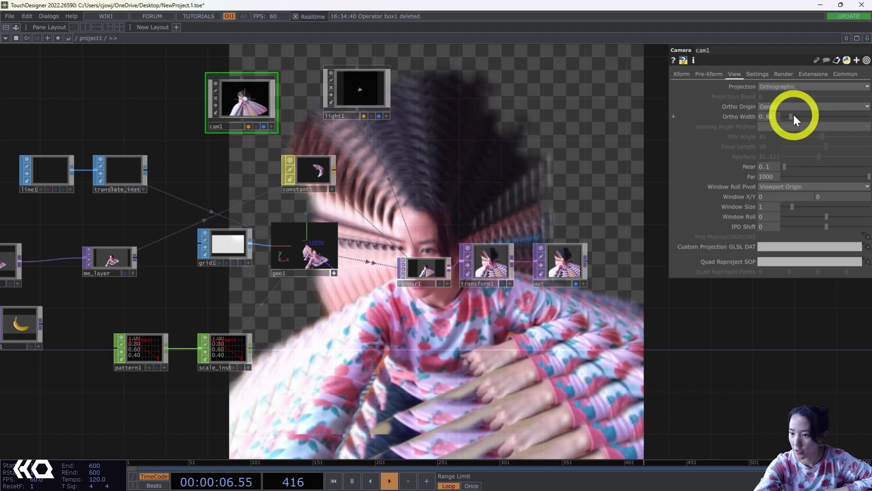
{"action": "left_click_drag", "start_coordinate": [795, 116], "coordinate": [787, 119]}
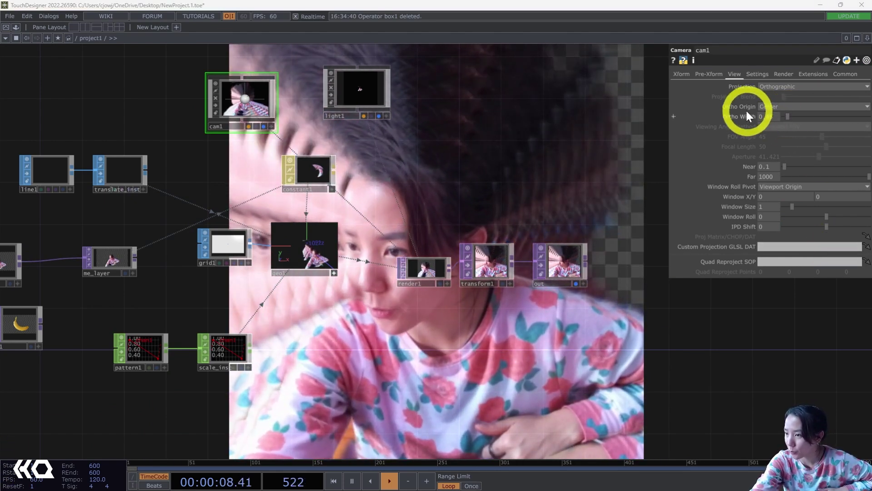
{"action": "mouse_move", "coordinate": [745, 120]}
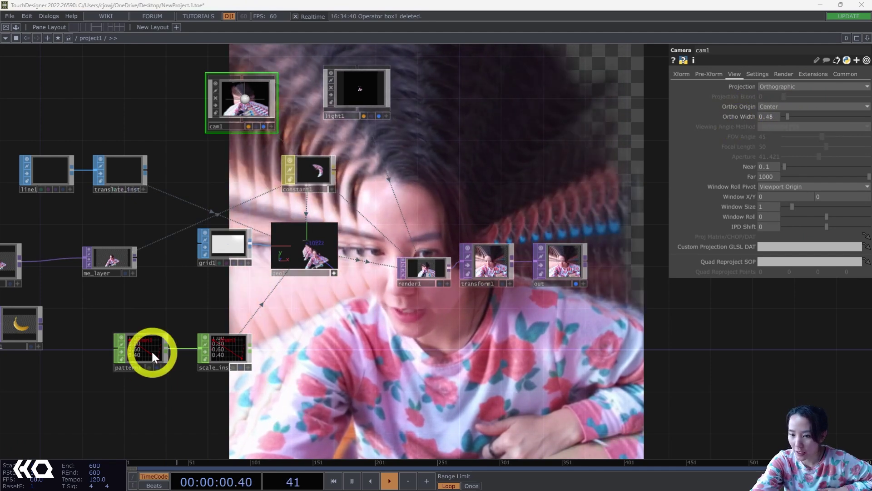
Try a higher Amplitude of 0.81 on pattern1, and set it to .7.
{"action": "left_click", "coordinate": [149, 348]}
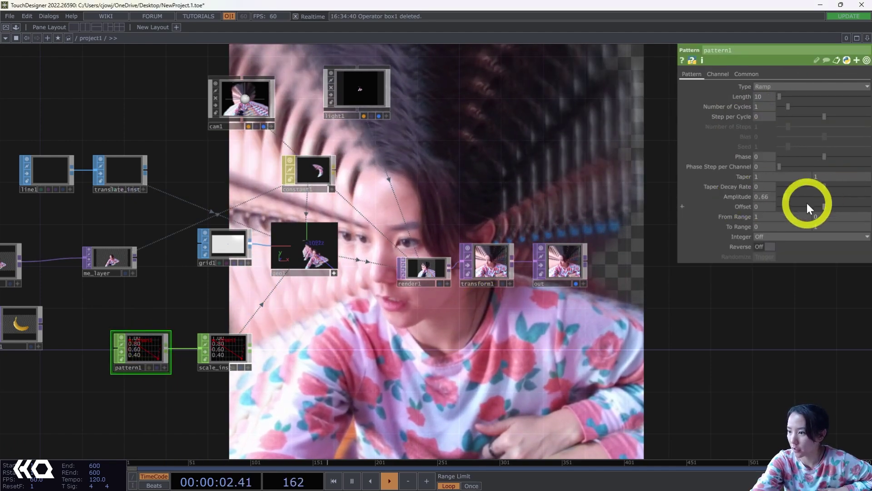
{"action": "left_click_drag", "start_coordinate": [786, 197], "coordinate": [787, 195]}
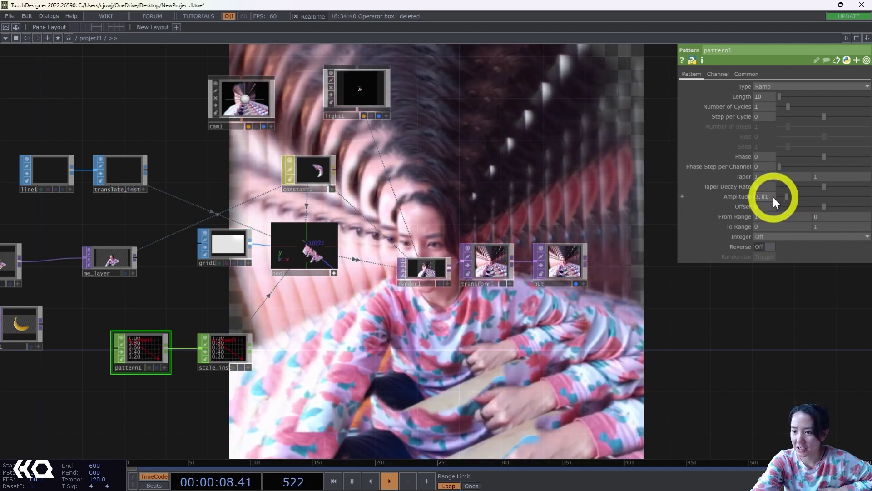
{"action": "left_click", "coordinate": [743, 197]}
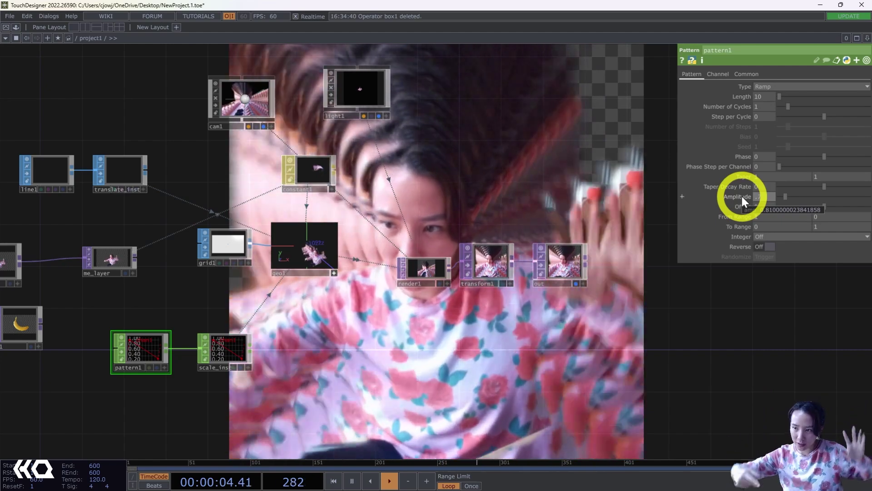
Add a Blur TOP beside kinectazureselect2, below thresh1.
{"action": "scroll", "coordinate": [334, 392], "scroll_direction": "down", "scroll_amount": 2}
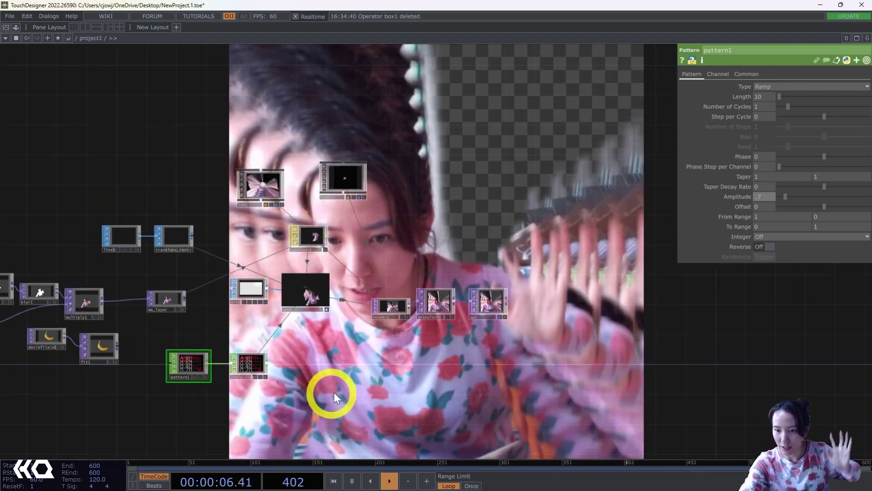
{"action": "left_click_drag", "start_coordinate": [335, 394], "coordinate": [450, 373]}
{"action": "scroll", "coordinate": [101, 357], "scroll_direction": "up", "scroll_amount": 3}
{"action": "left_click_drag", "start_coordinate": [101, 358], "coordinate": [210, 360]}
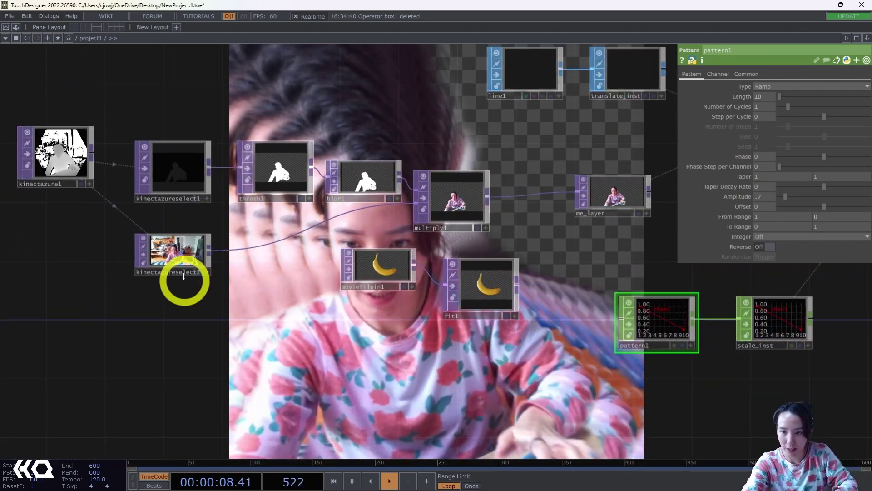
{"action": "left_click", "coordinate": [192, 249]}
{"action": "left_click", "coordinate": [201, 269]}
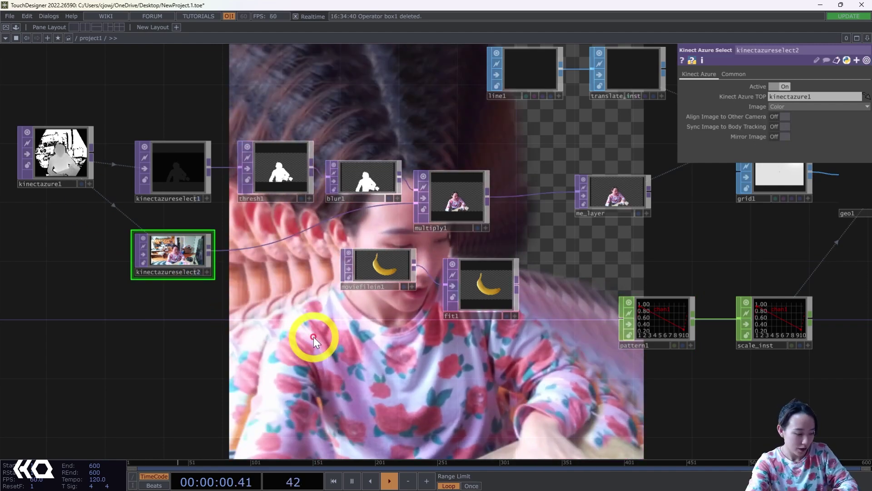
{"action": "key", "text": "Tab"}
{"action": "type", "text": "blur"}
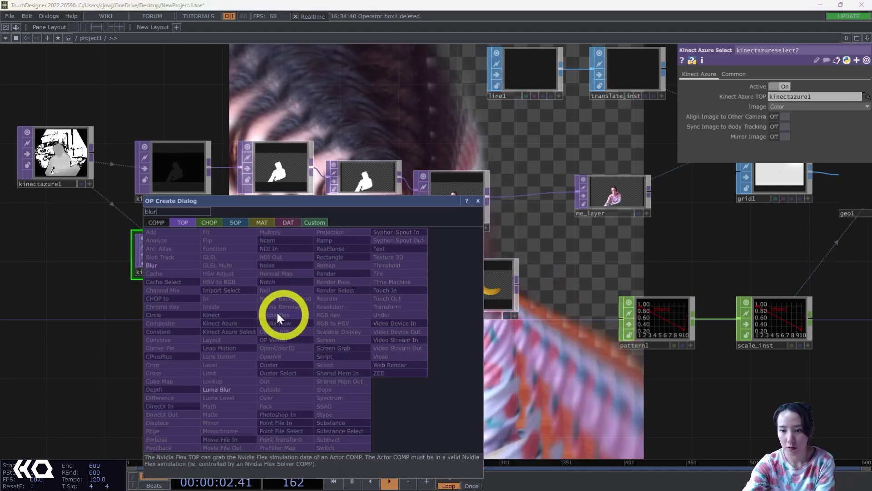
{"action": "left_click", "coordinate": [150, 265]}
{"action": "left_click", "coordinate": [274, 288]}
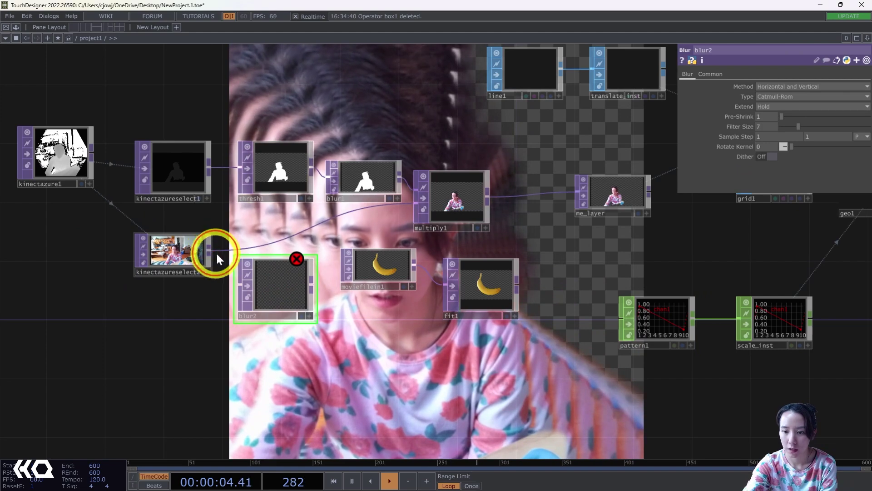
Connect kinectazureselect2 to blur2 and set the blur's Filter Size to 22 and Pre-Shrink to 5.
{"action": "left_click_drag", "start_coordinate": [212, 251], "coordinate": [286, 351]}
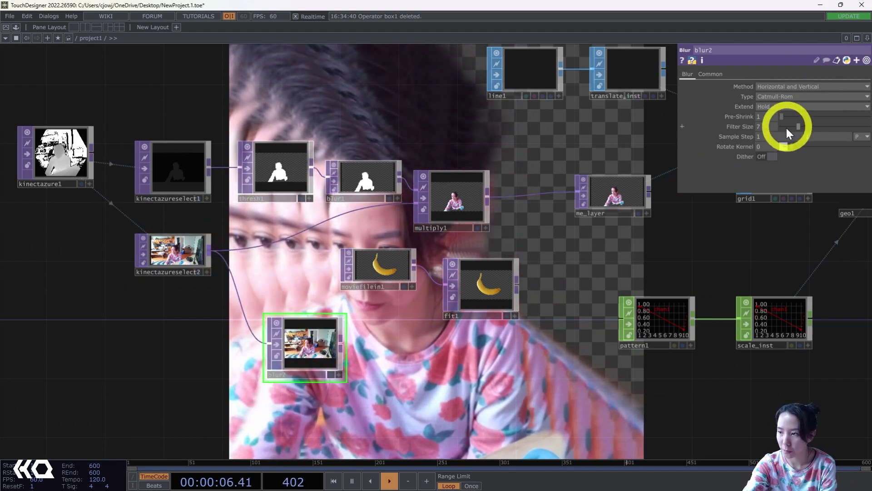
{"action": "left_click_drag", "start_coordinate": [785, 126], "coordinate": [834, 114]}
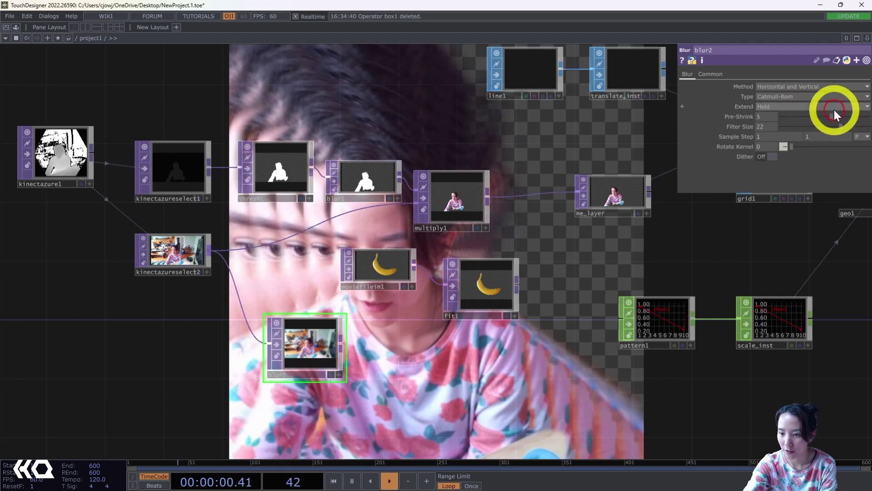
Move blur2 across the network to the free area below render1 and transform1.
{"action": "scroll", "coordinate": [341, 347], "scroll_direction": "up", "scroll_amount": 5}
{"action": "scroll", "coordinate": [282, 342], "scroll_direction": "down", "scroll_amount": 5}
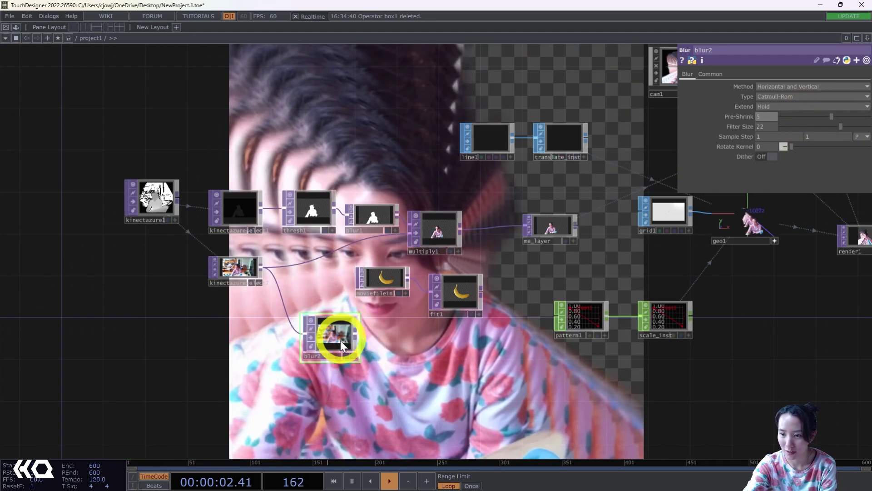
{"action": "left_click_drag", "start_coordinate": [335, 334], "coordinate": [757, 361]}
{"action": "left_click_drag", "start_coordinate": [775, 291], "coordinate": [286, 288]}
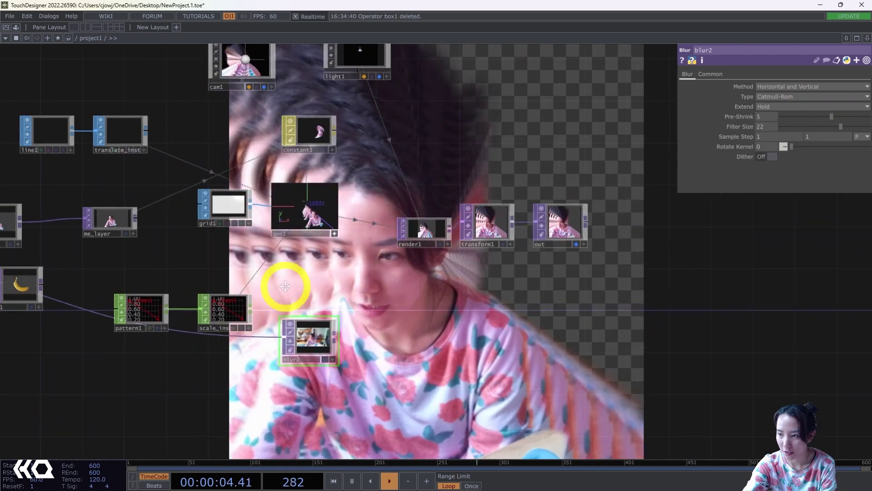
{"action": "left_click_drag", "start_coordinate": [273, 344], "coordinate": [389, 318]}
{"action": "scroll", "coordinate": [473, 191], "scroll_direction": "up", "scroll_amount": 5}
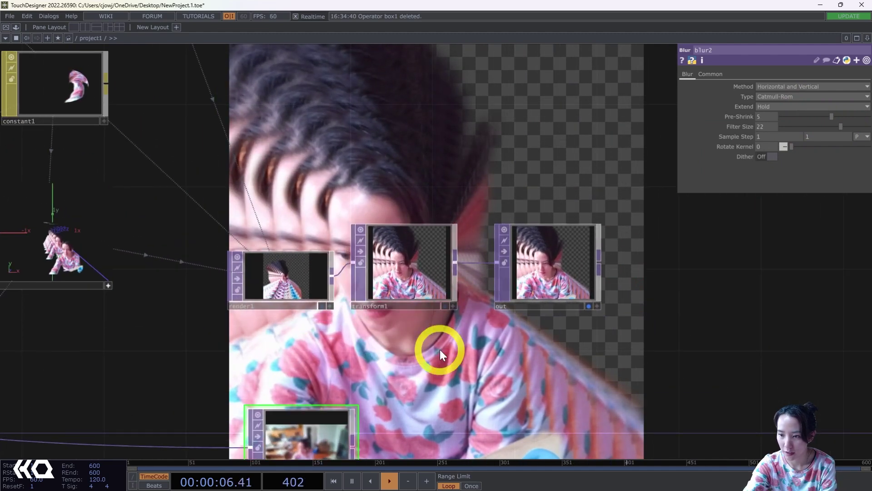
{"action": "left_click_drag", "start_coordinate": [438, 350], "coordinate": [370, 244]}
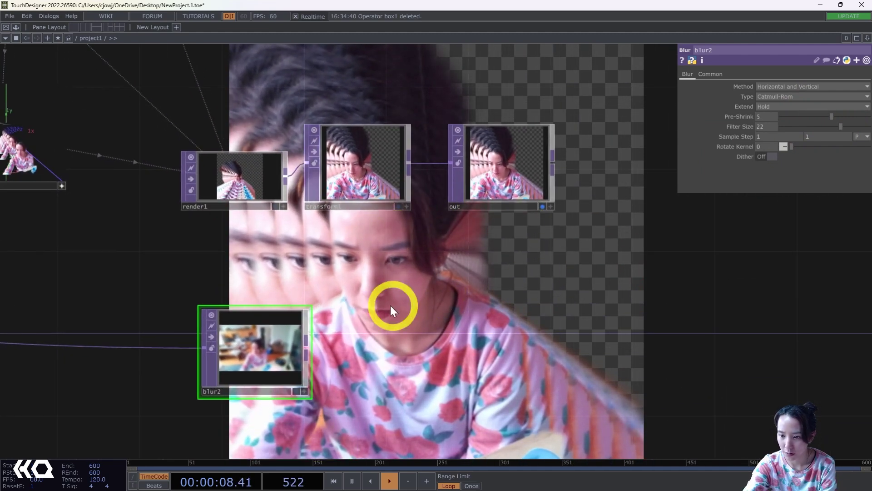
Append a Fit TOP to blur2's output and place it beside blur2.
{"action": "right_click", "coordinate": [309, 346]}
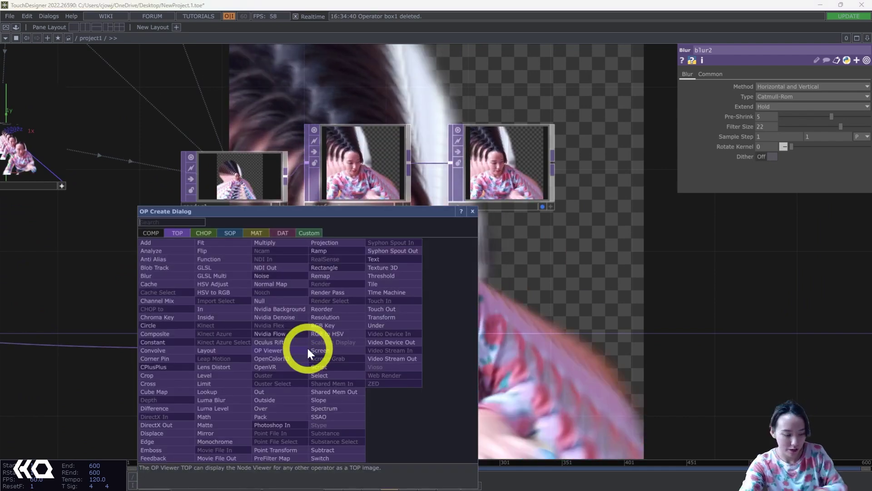
{"action": "type", "text": "fit"}
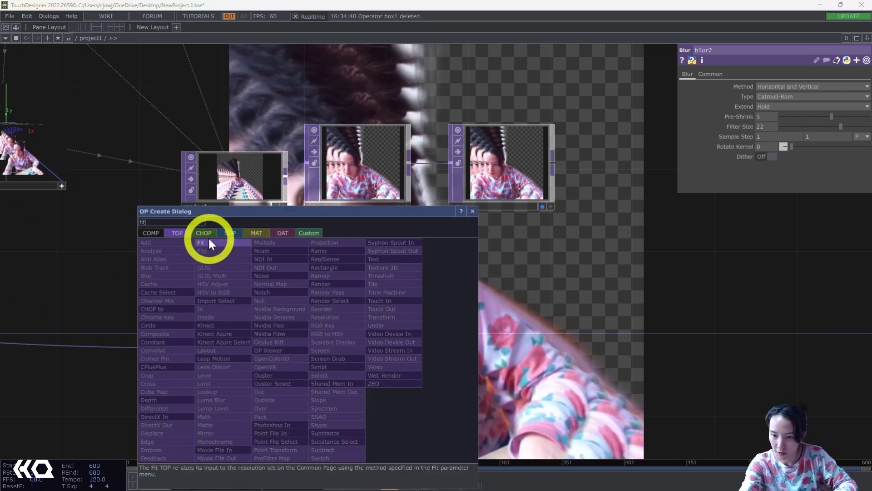
{"action": "left_click", "coordinate": [209, 242]}
{"action": "left_click", "coordinate": [380, 354]}
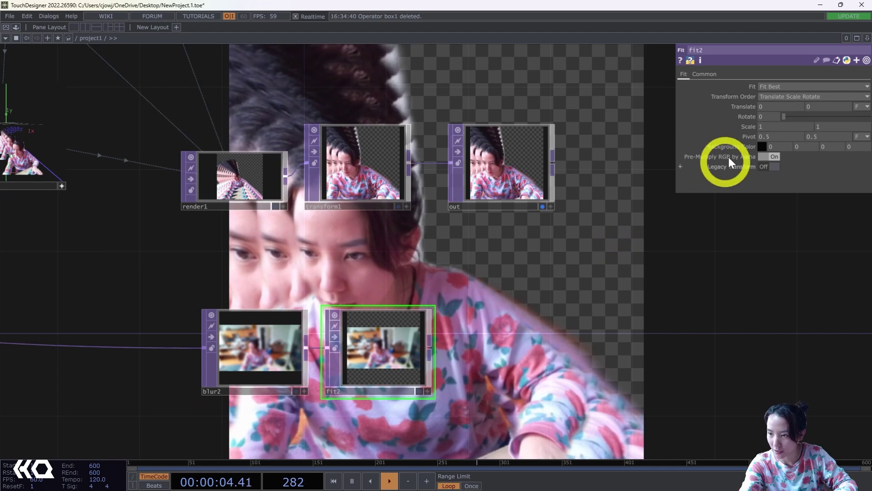
Set fit2's custom output resolution to 1080 by 1080.
{"action": "left_click", "coordinate": [705, 75]}
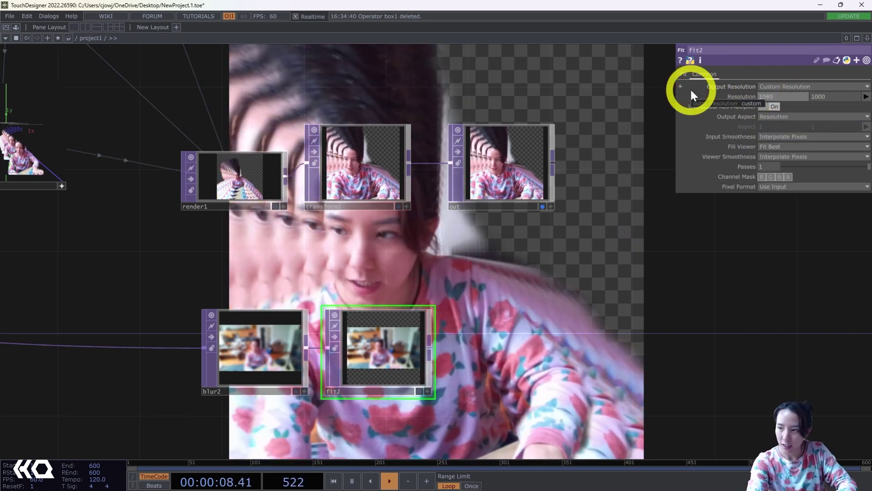
{"action": "left_click_drag", "start_coordinate": [835, 96], "coordinate": [782, 109]}
{"action": "type", "text": "1"}
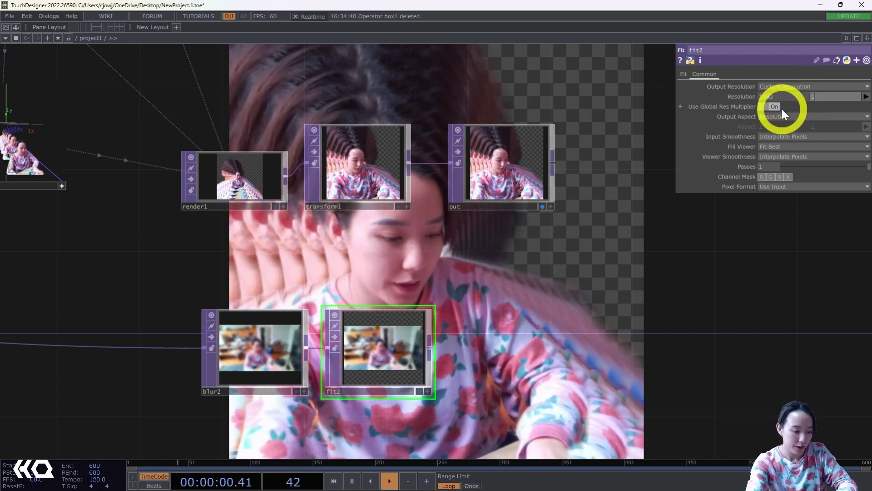
{"action": "type", "text": "080"}
{"action": "key", "text": "Return"}
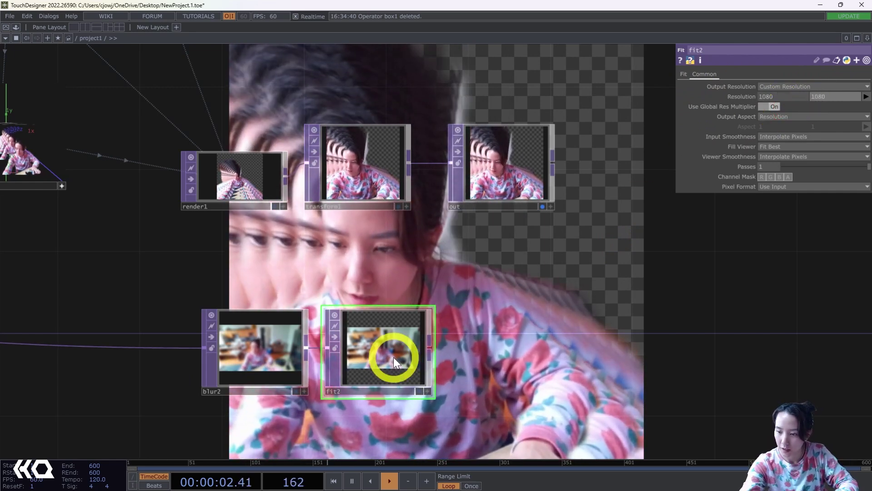
Change fit2's Fit method to Fit Outside so the blurred image fills the square.
{"action": "left_click", "coordinate": [684, 74]}
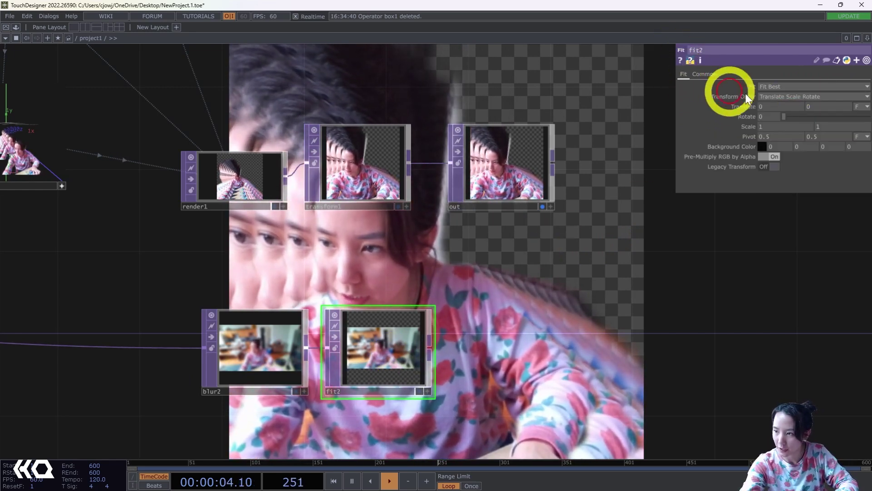
{"action": "left_click", "coordinate": [768, 87]}
{"action": "left_click", "coordinate": [780, 133]}
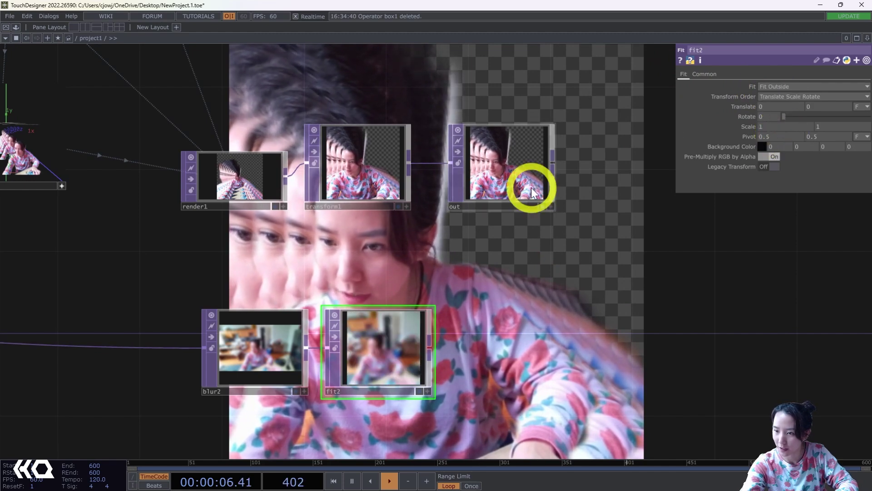
Move out farther from transform1 and insert a Composite TOP on the wire between them.
{"action": "left_click_drag", "start_coordinate": [529, 187], "coordinate": [628, 179]}
{"action": "right_click", "coordinate": [459, 162]}
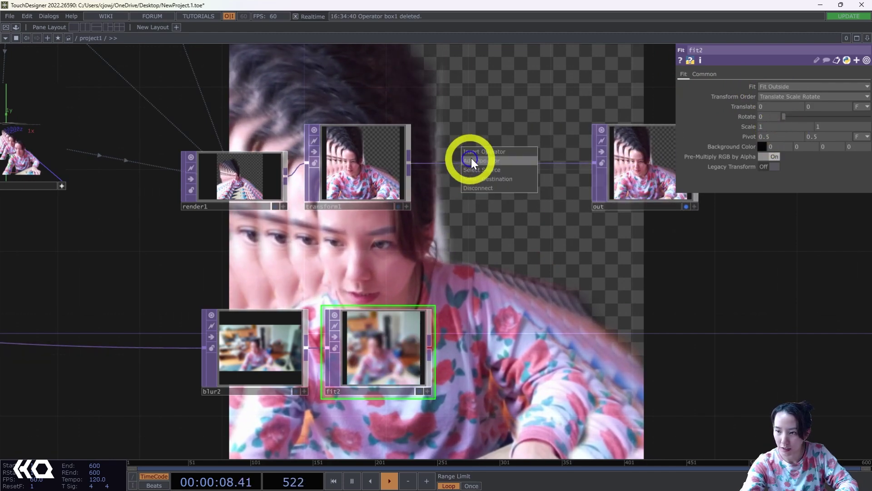
{"action": "left_click", "coordinate": [475, 155]}
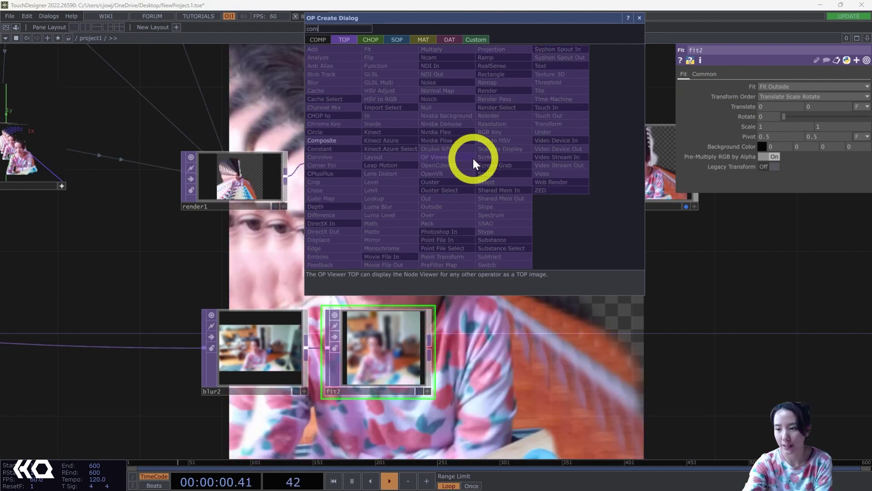
{"action": "type", "text": "com"}
{"action": "left_click", "coordinate": [336, 140]}
{"action": "left_click", "coordinate": [519, 279]}
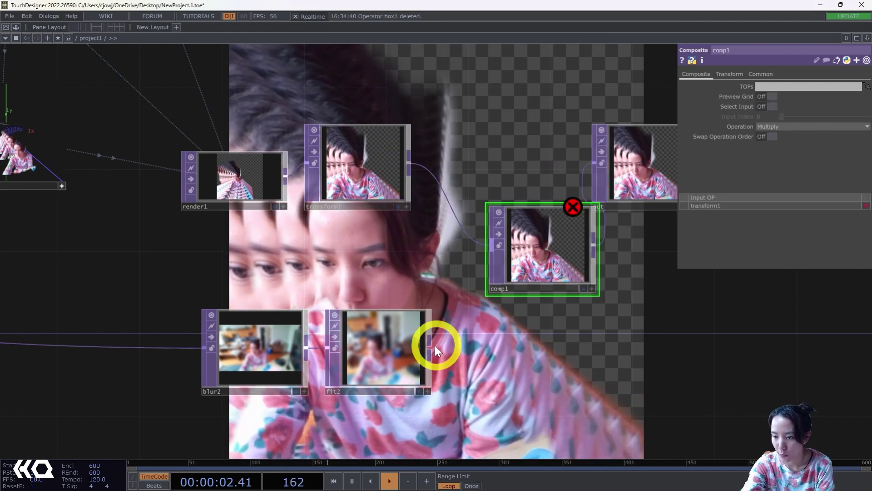
Connect fit2 as the second input of comp1 and set the composite's Operation to Over.
{"action": "left_click_drag", "start_coordinate": [435, 350], "coordinate": [546, 256]}
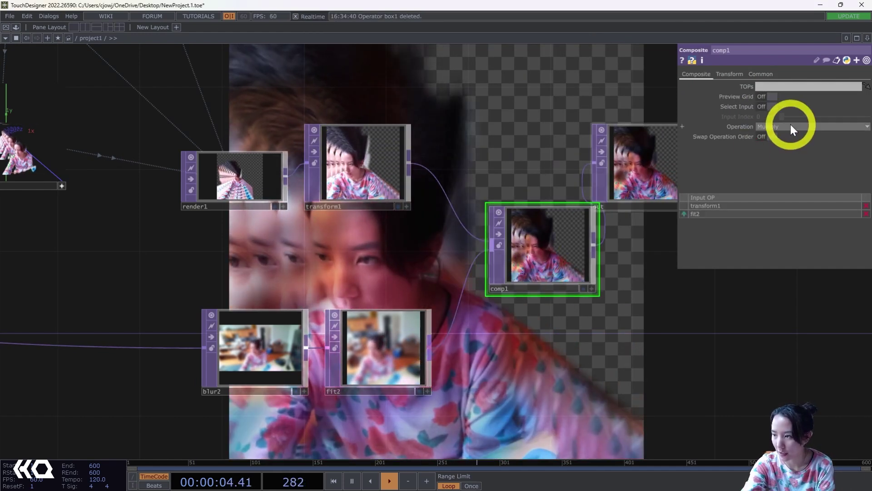
{"action": "left_click", "coordinate": [790, 127]}
{"action": "left_click", "coordinate": [813, 209]}
Reposition the out node so it lines up directly beside comp1.
{"action": "left_click_drag", "start_coordinate": [646, 291], "coordinate": [530, 285]}
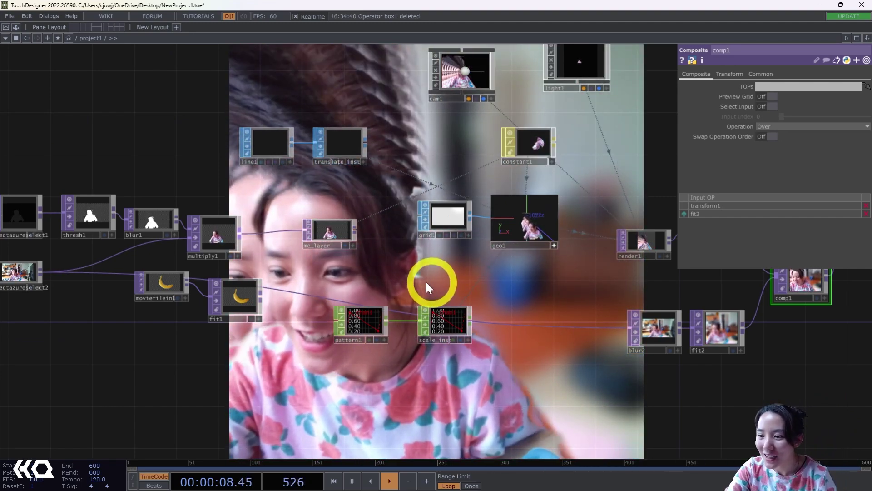
{"action": "left_click_drag", "start_coordinate": [382, 292], "coordinate": [97, 235]}
{"action": "left_click_drag", "start_coordinate": [335, 408], "coordinate": [179, 389]}
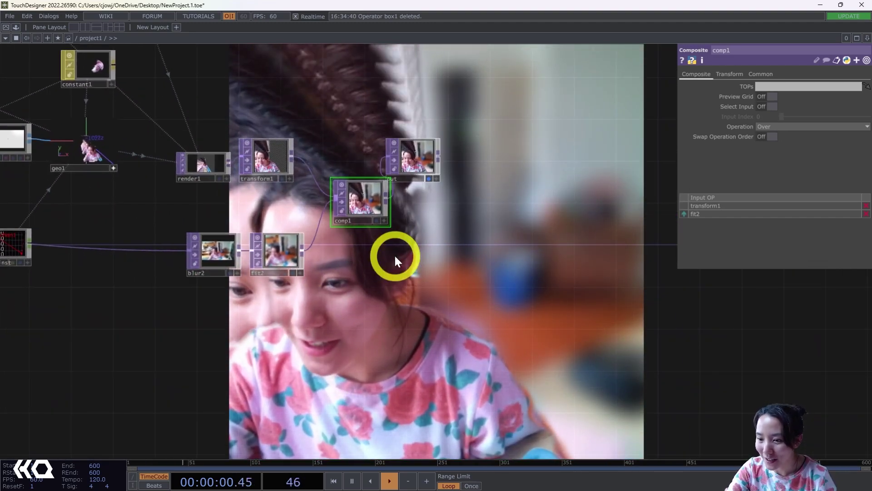
{"action": "mouse_move", "coordinate": [436, 219]}
{"action": "left_mouse_down"}
{"action": "mouse_move", "coordinate": [430, 206]}
{"action": "mouse_move", "coordinate": [422, 213]}
{"action": "left_mouse_up"}
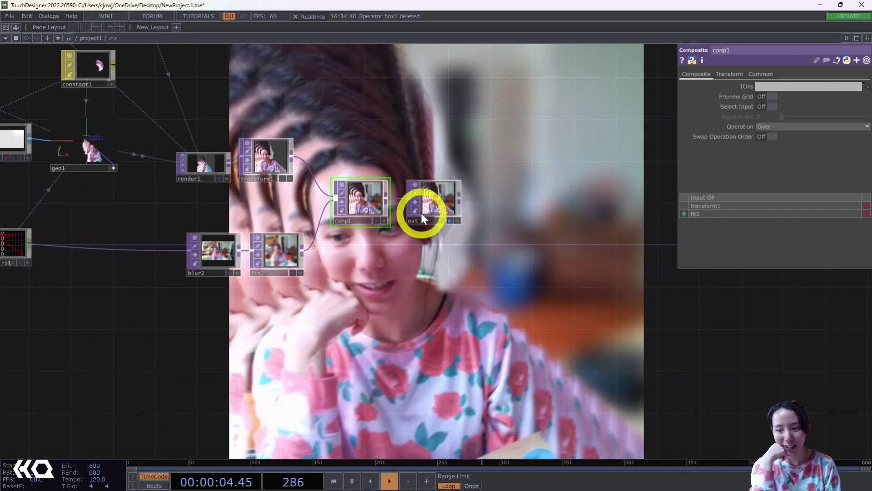